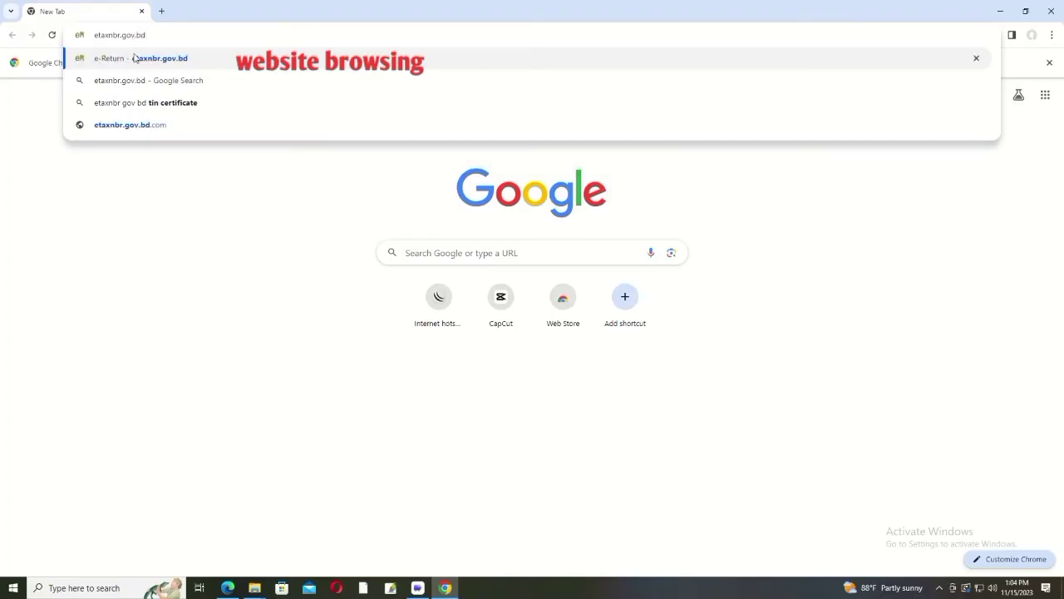
Step: Open the eReturn sign-in page and enter the taxpayer's TIN
click(145, 60)
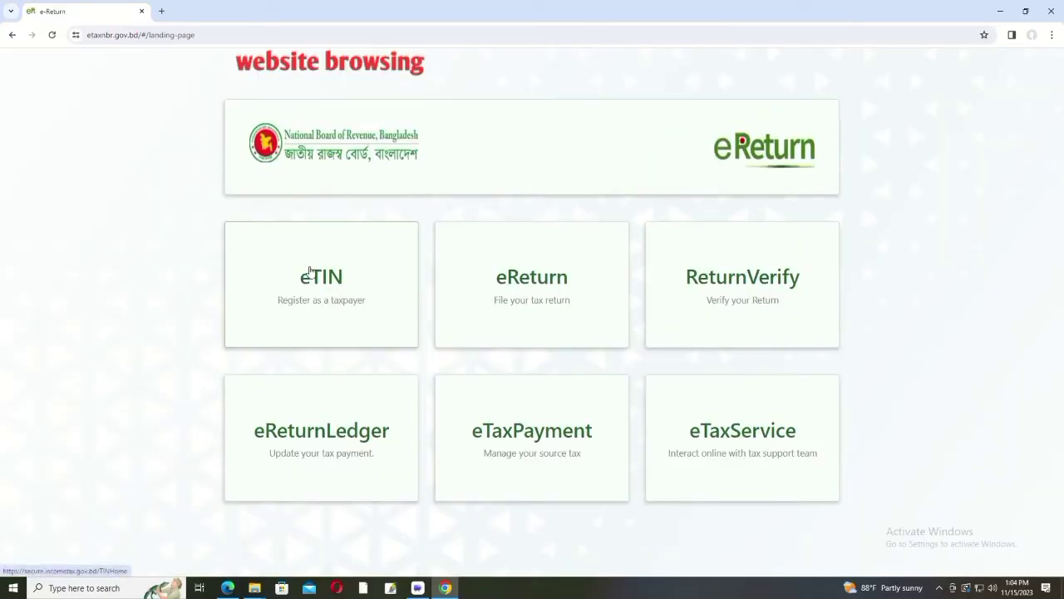
click(539, 280)
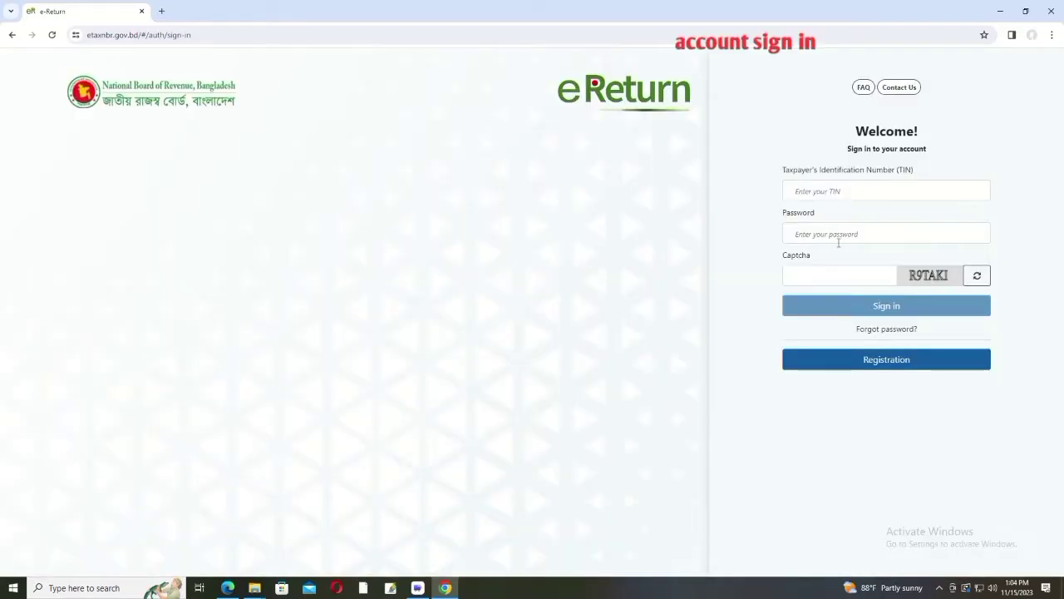
click(826, 187)
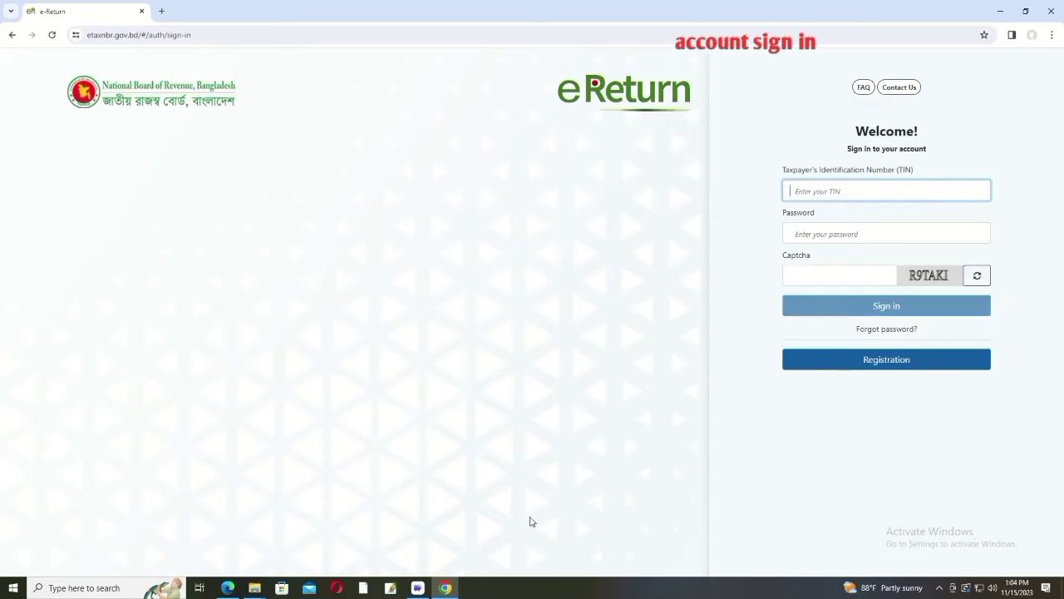
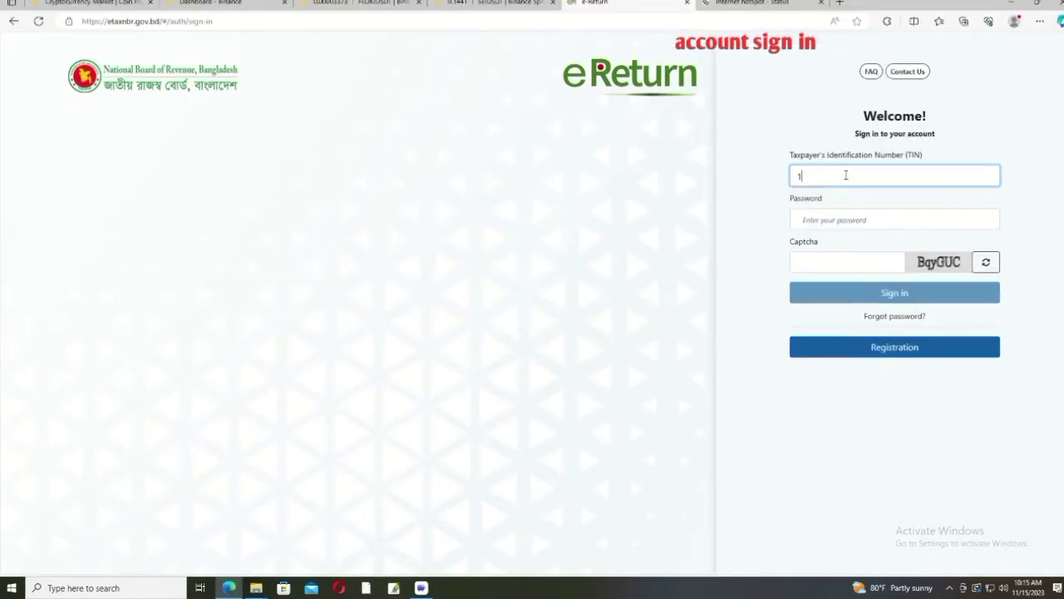
Step: Enter the account password and the captcha code
click(838, 222)
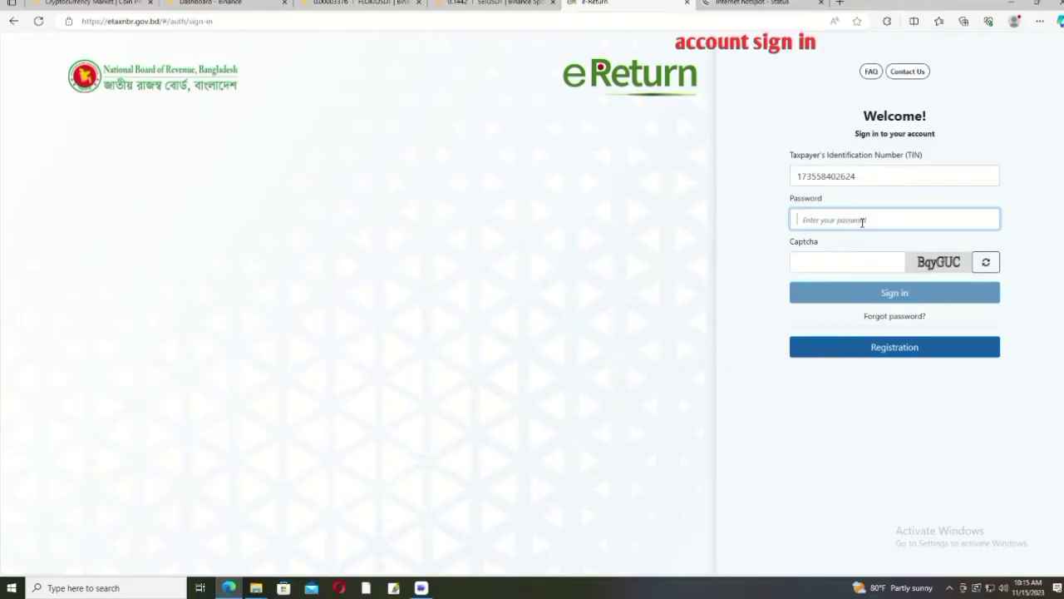
text(a•••••••)
click(850, 260)
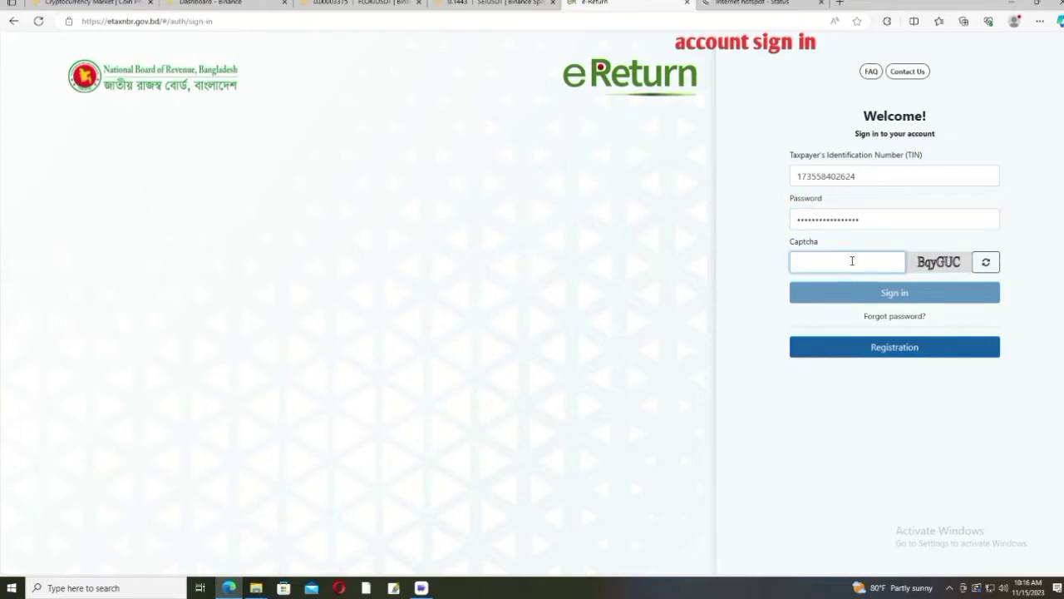
text(Bq)
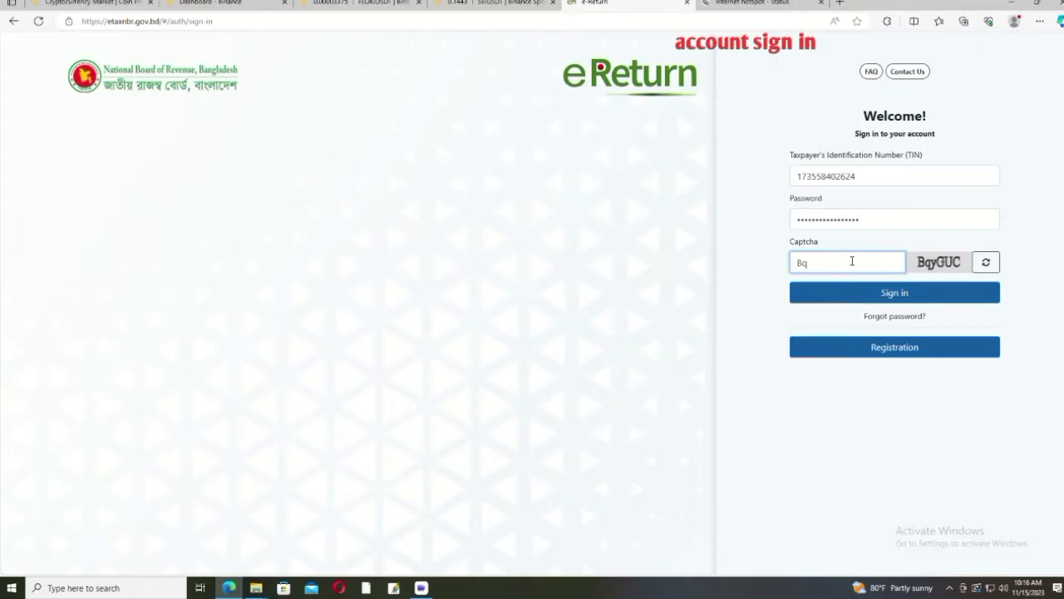
text(yGUC)
Step: Sign in and open the online archive of past tax records
click(890, 294)
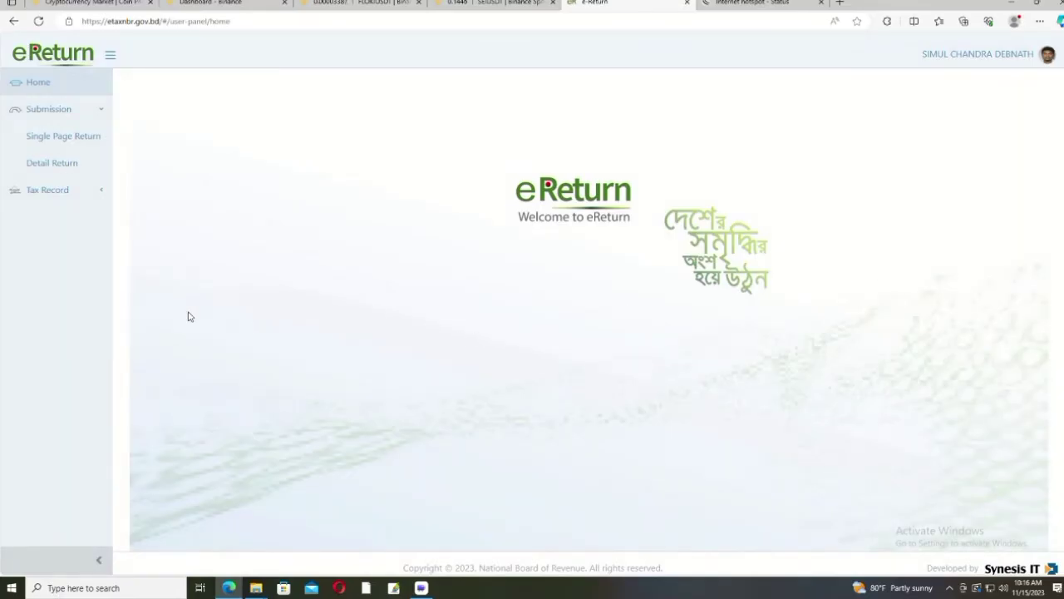
click(48, 190)
click(50, 351)
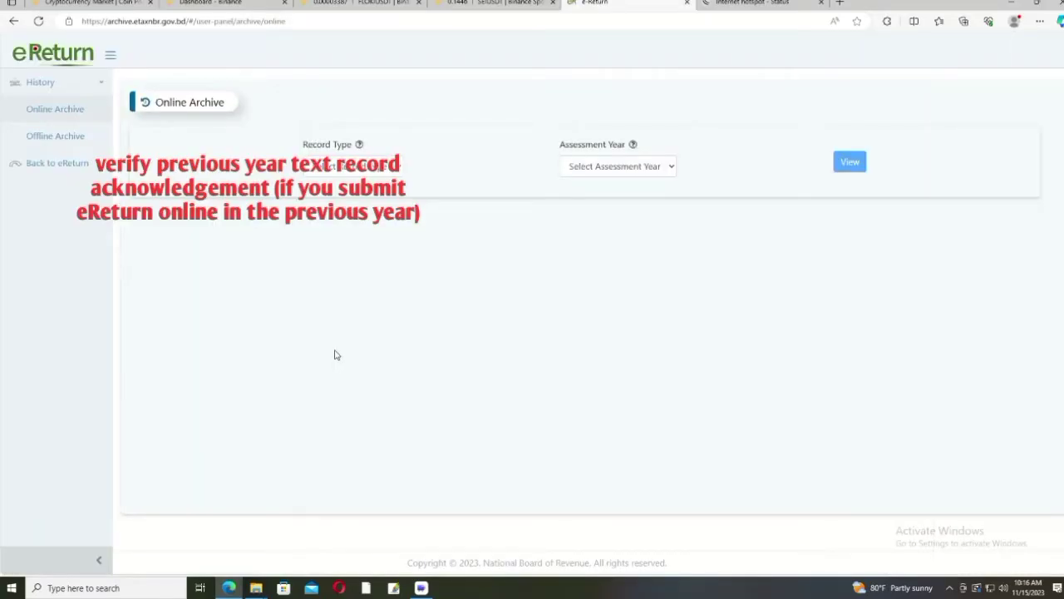
Step: View the archived 2022-2023 Tax Return, then go back to the eReturn home
click(400, 168)
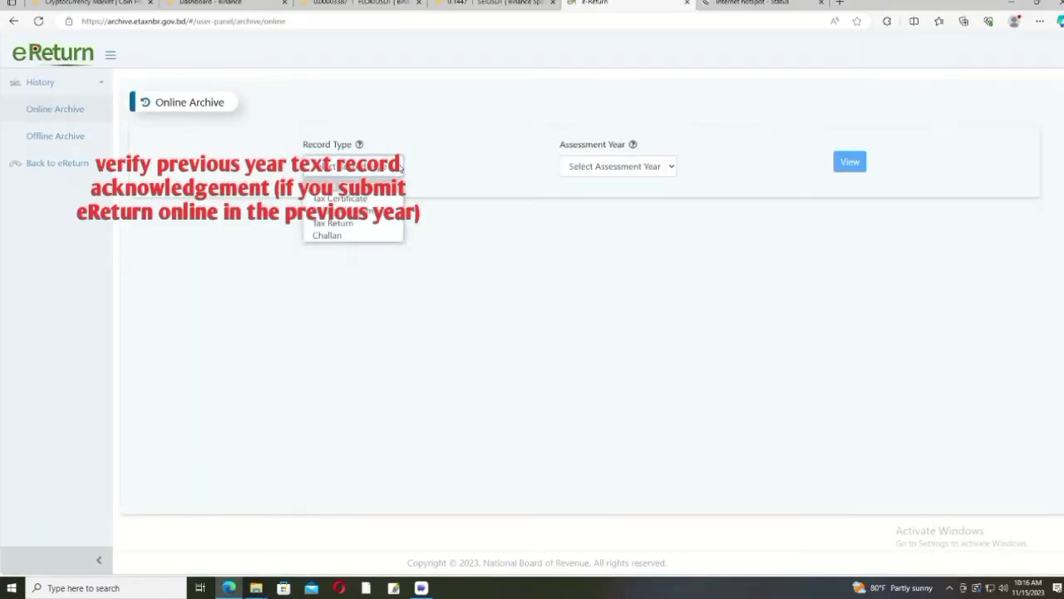
click(349, 224)
click(670, 170)
click(640, 199)
click(850, 162)
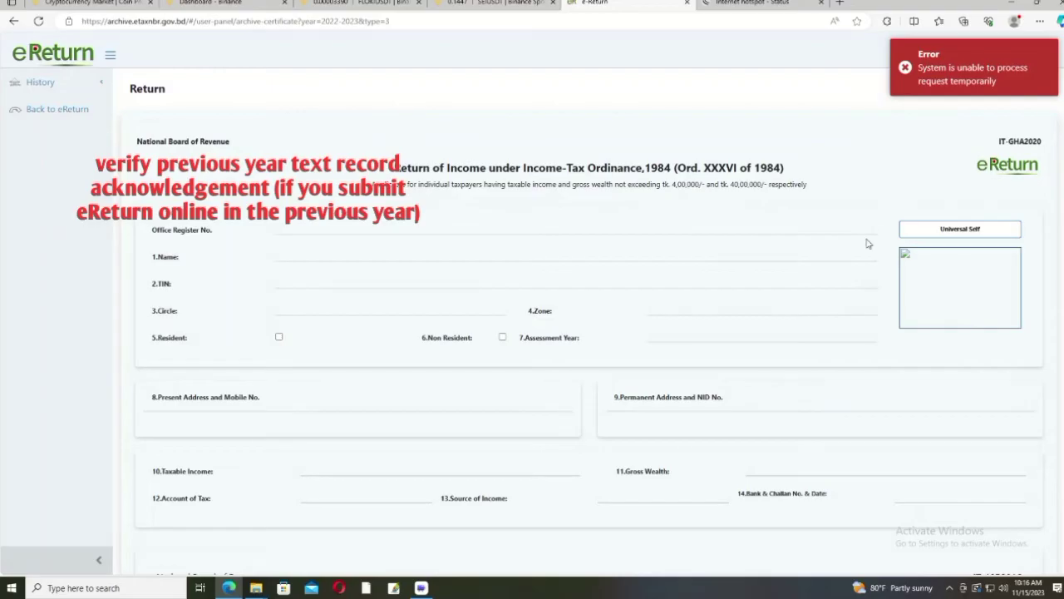
scroll(786, 278, down, 15)
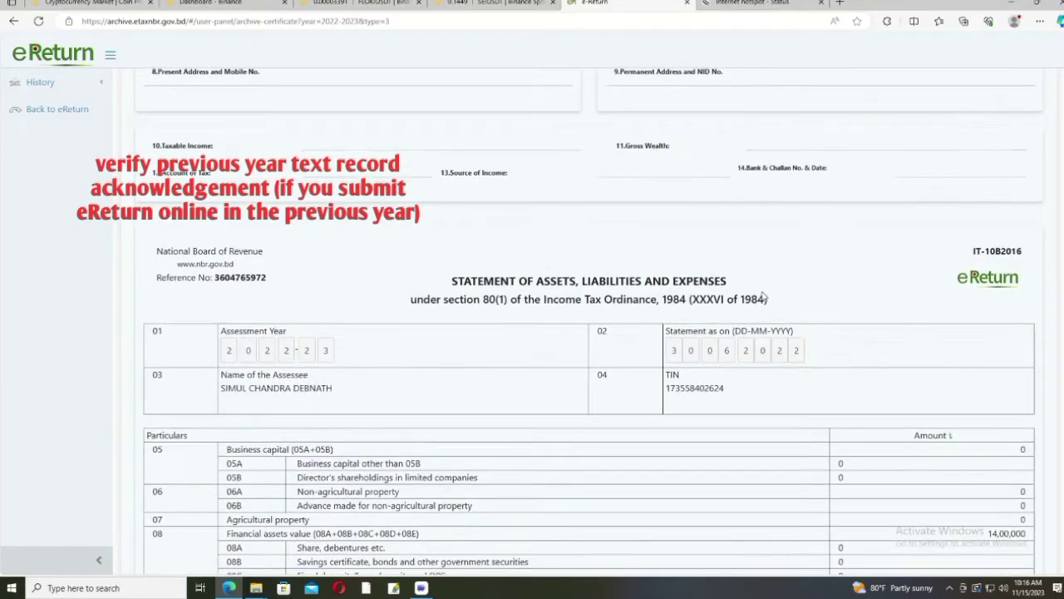
scroll(763, 295, down, 5)
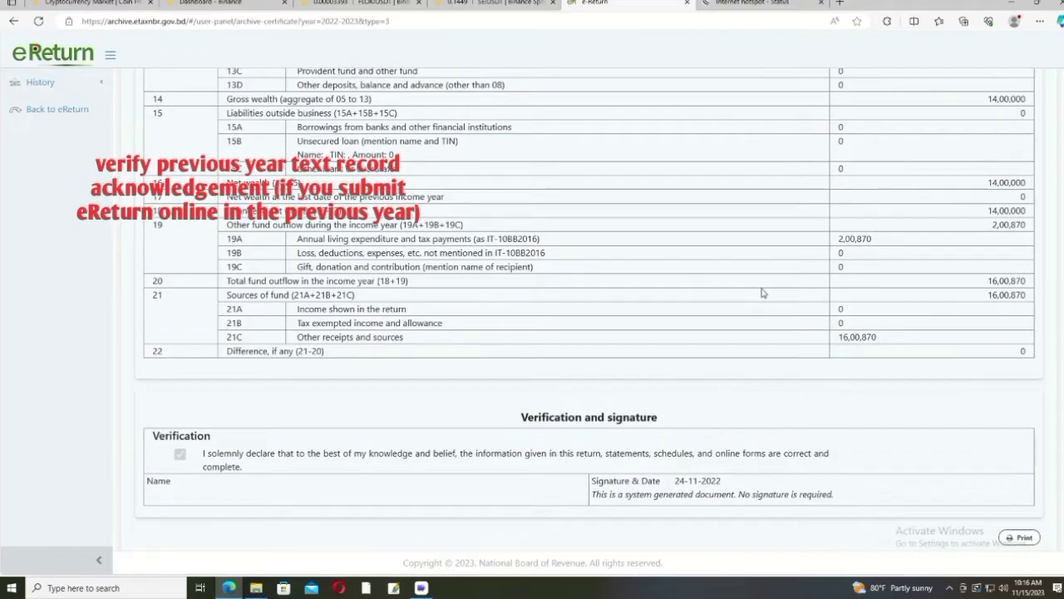
scroll(763, 293, up, 5)
scroll(763, 293, up, 15)
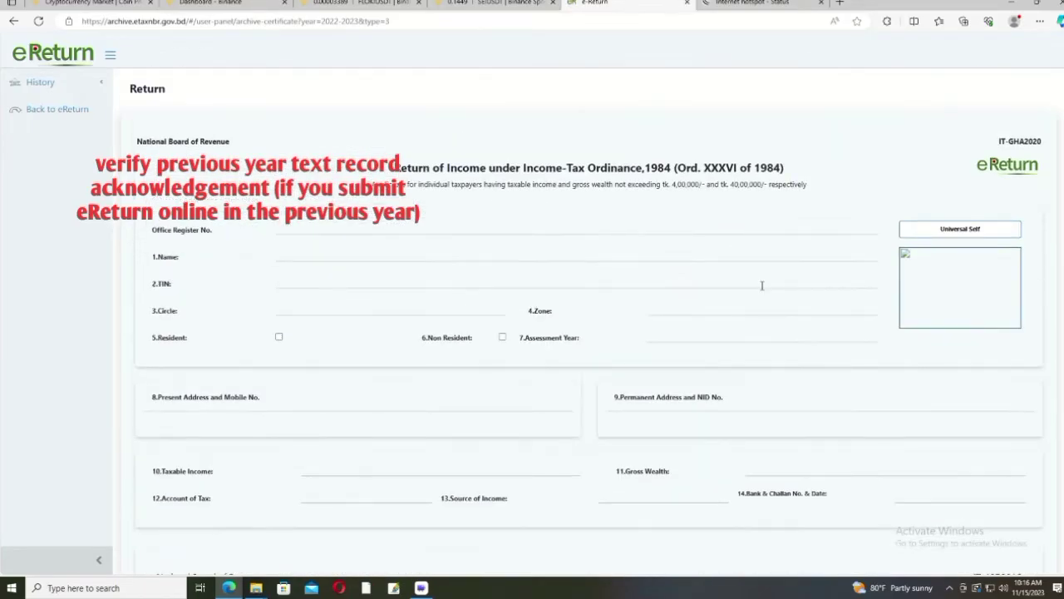
click(37, 112)
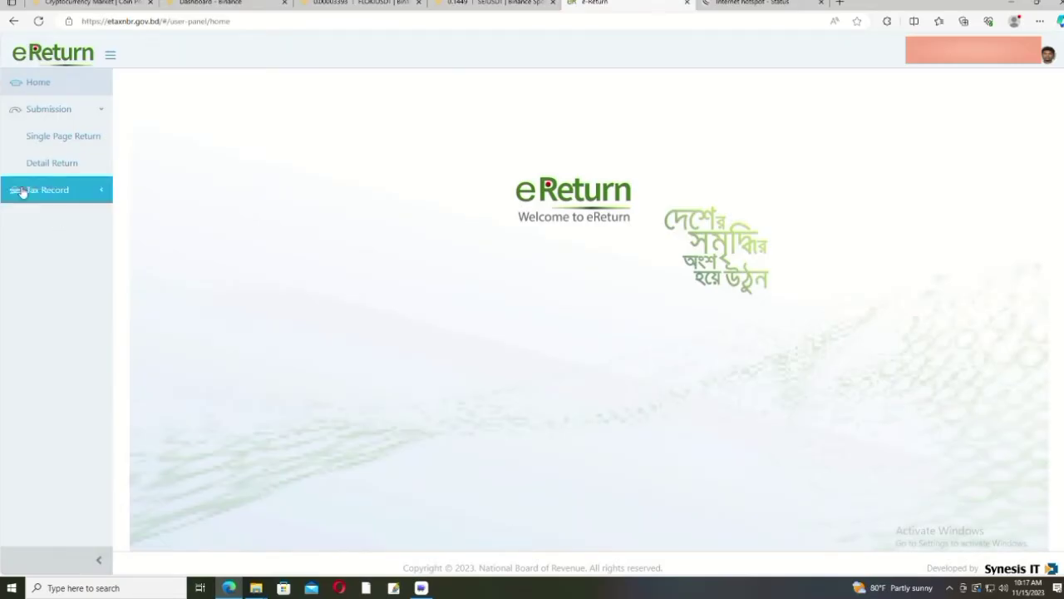
Step: Start a Detail Return with the Self scheme and 01-07-2022 to 30-06-2023 income year, declaring exempt income
click(73, 163)
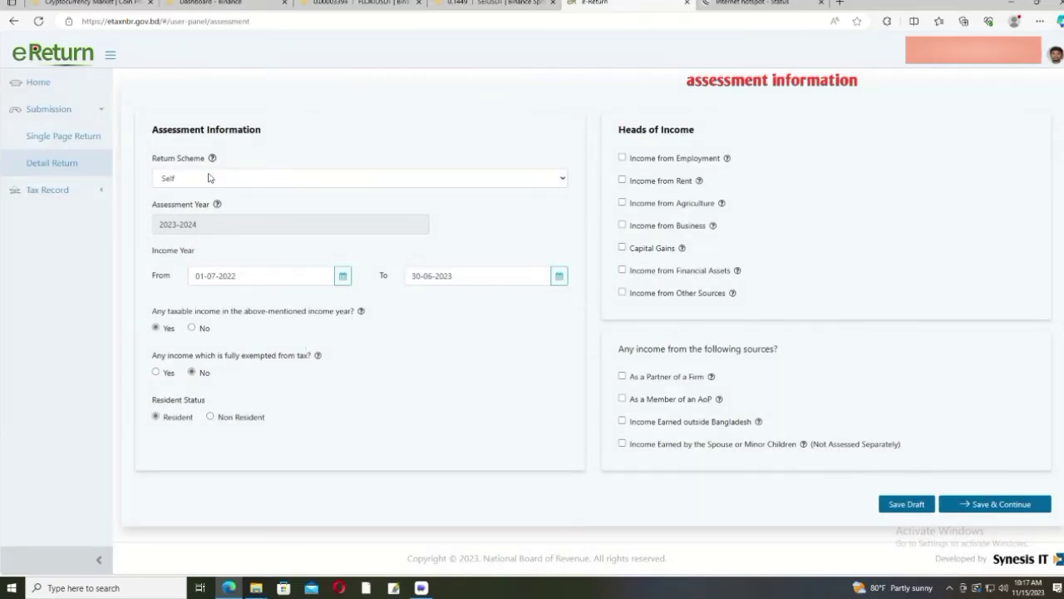
click(563, 179)
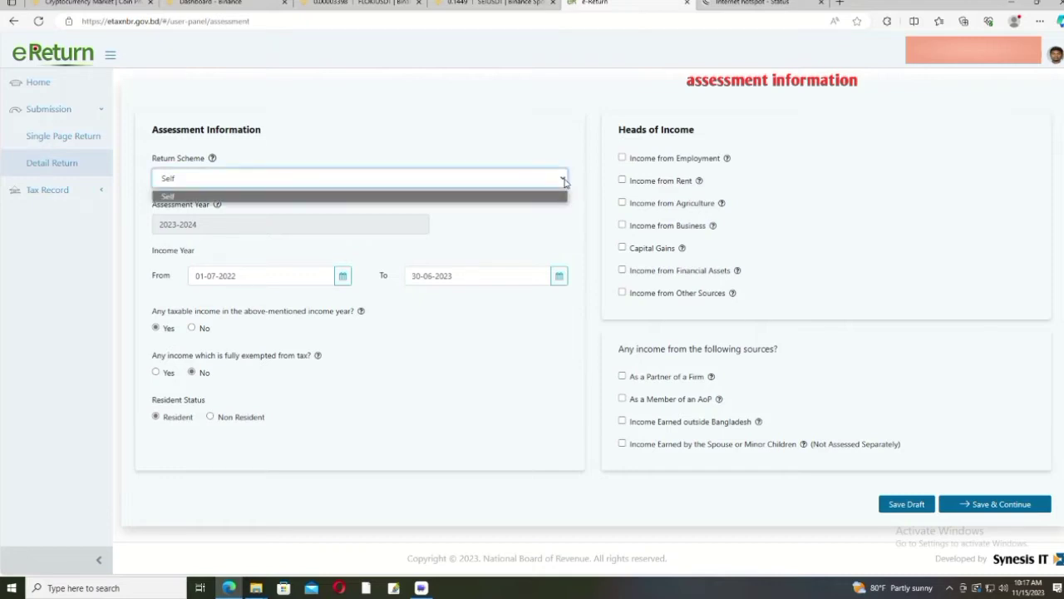
click(563, 179)
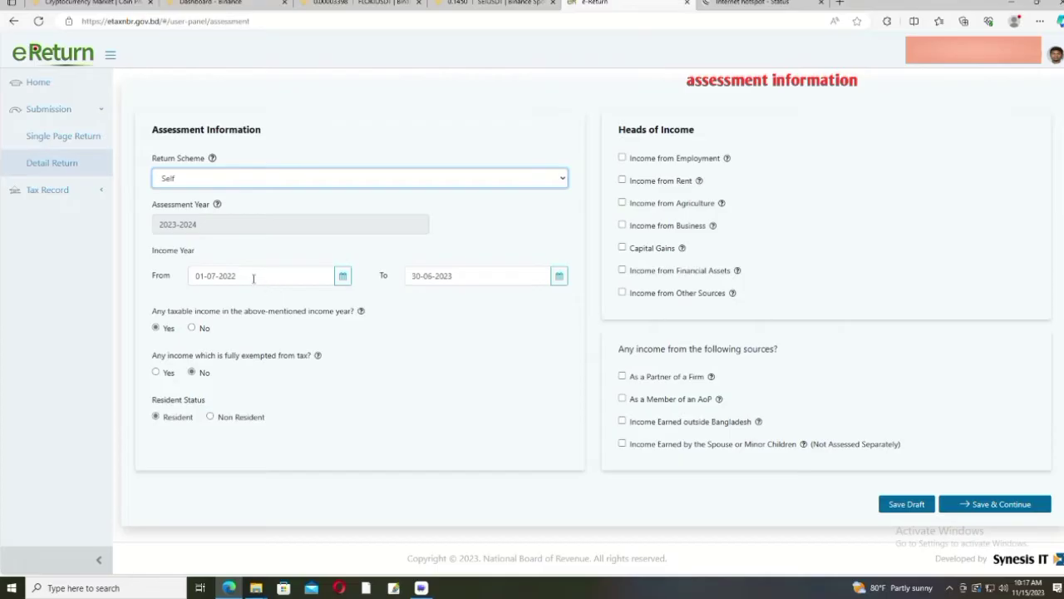
click(342, 277)
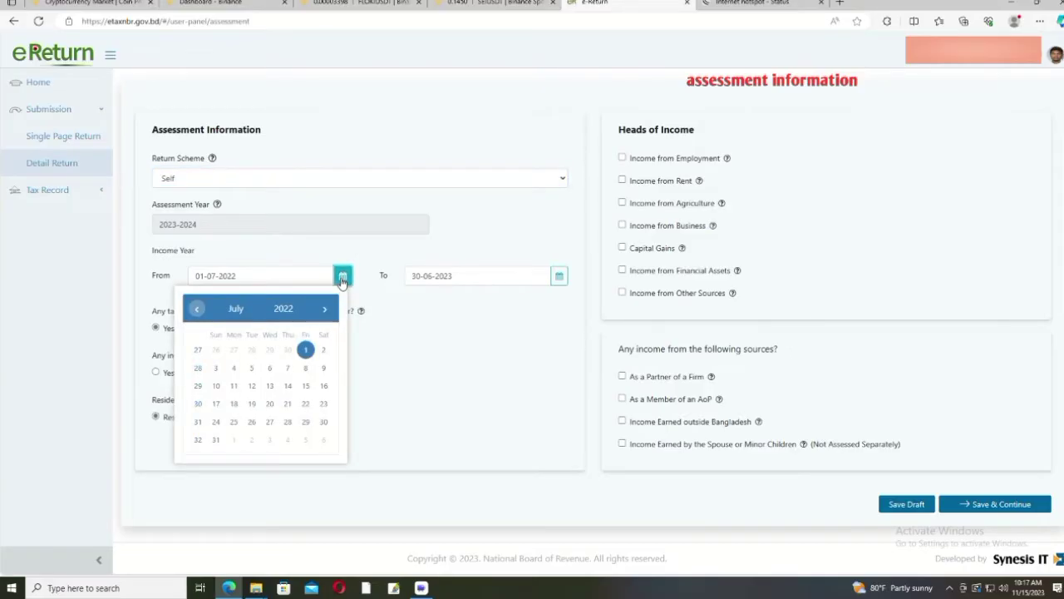
click(342, 279)
click(557, 276)
click(558, 276)
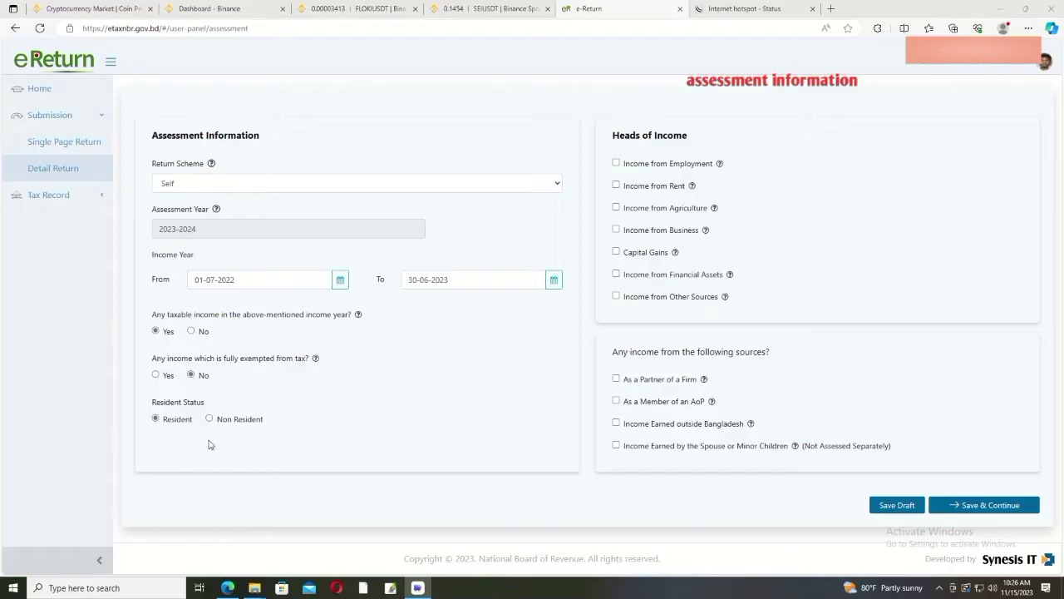
click(154, 375)
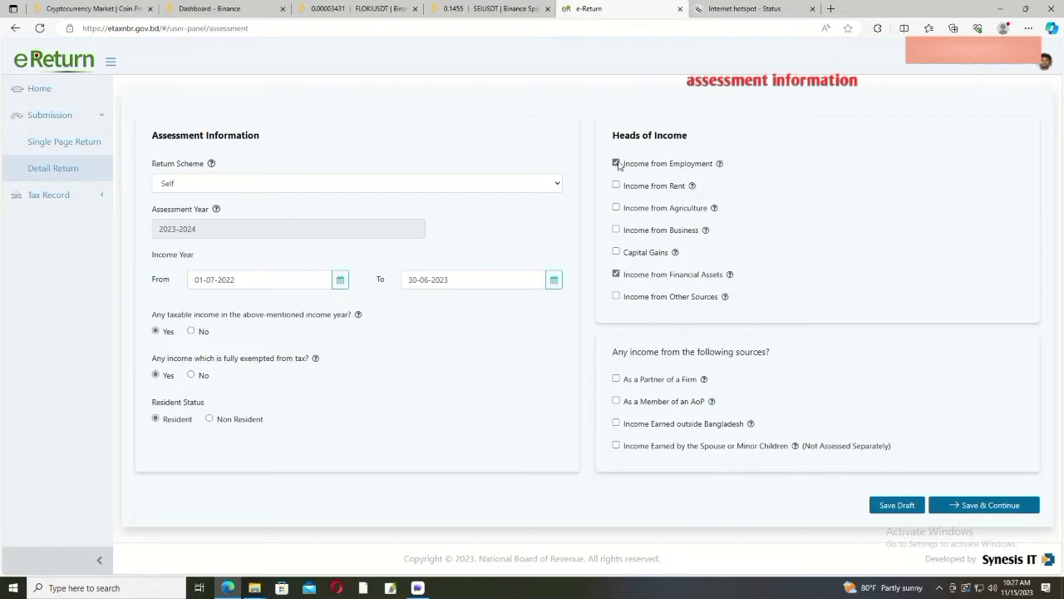
Step: Remove Income from Employment, confirming deletion of salary data, and save the assessment
click(616, 163)
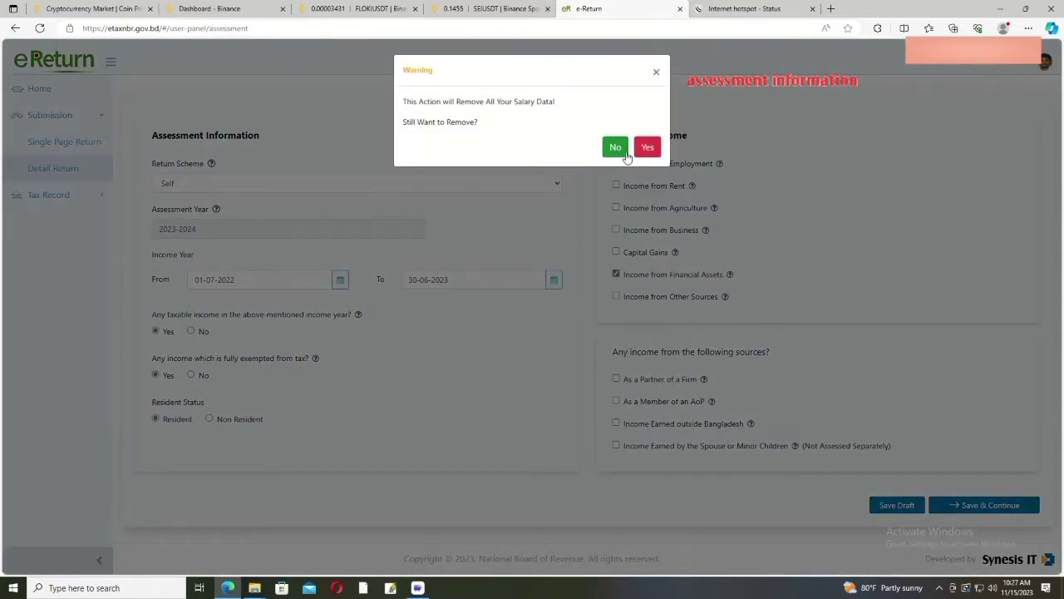
click(616, 147)
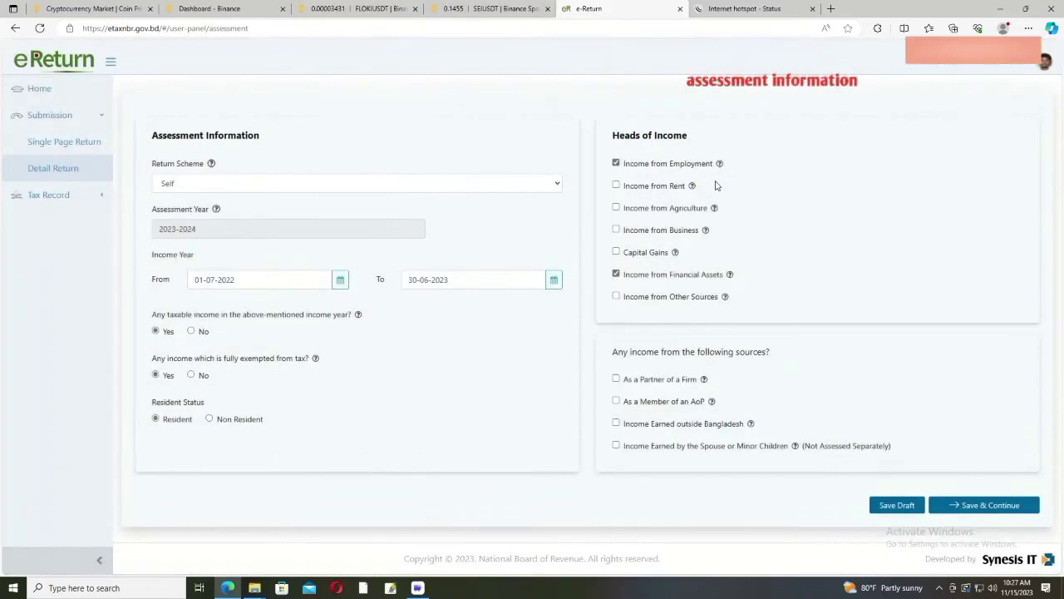
click(615, 163)
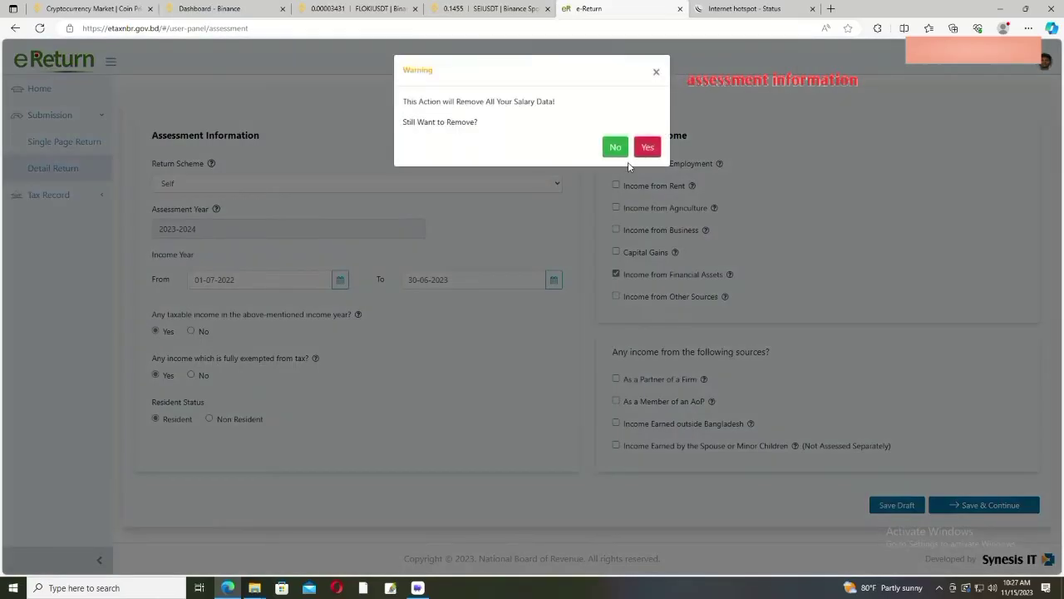
click(646, 148)
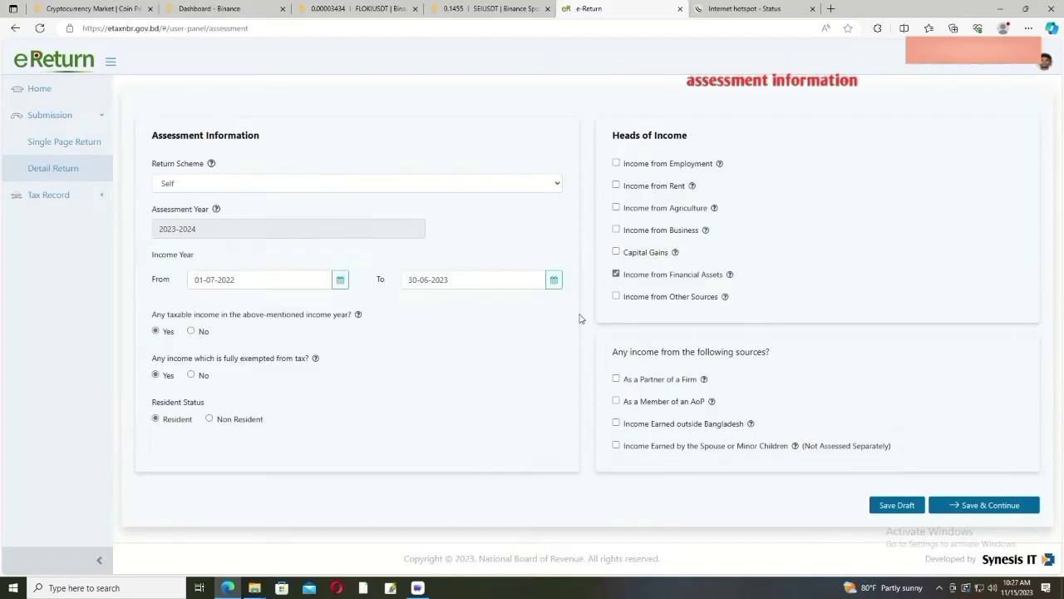
click(979, 506)
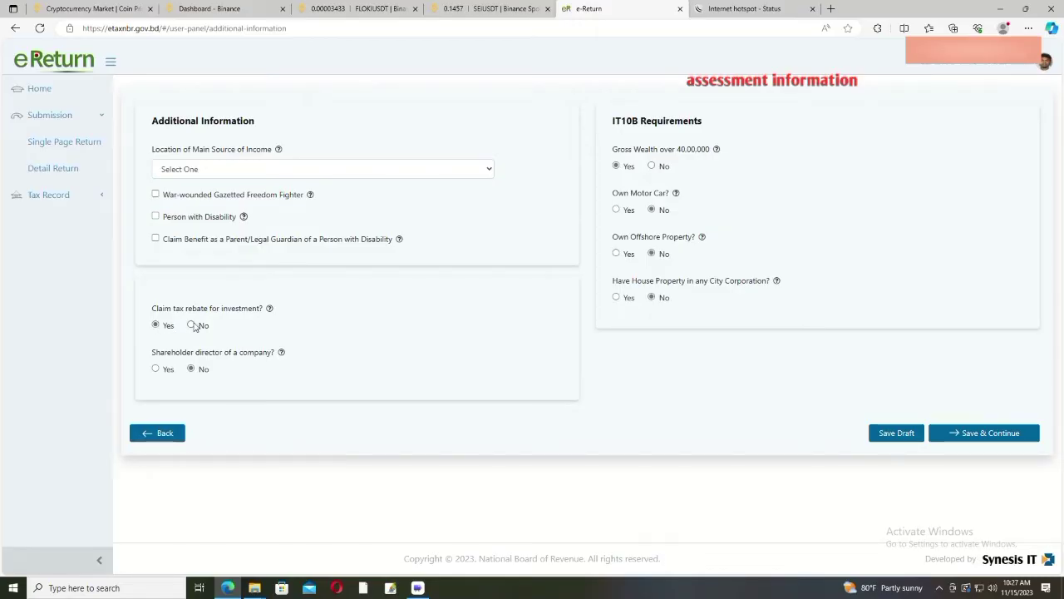
Step: Keep the investment rebate, answer No to gross wealth over 40.00.000 and to IT10B
click(191, 325)
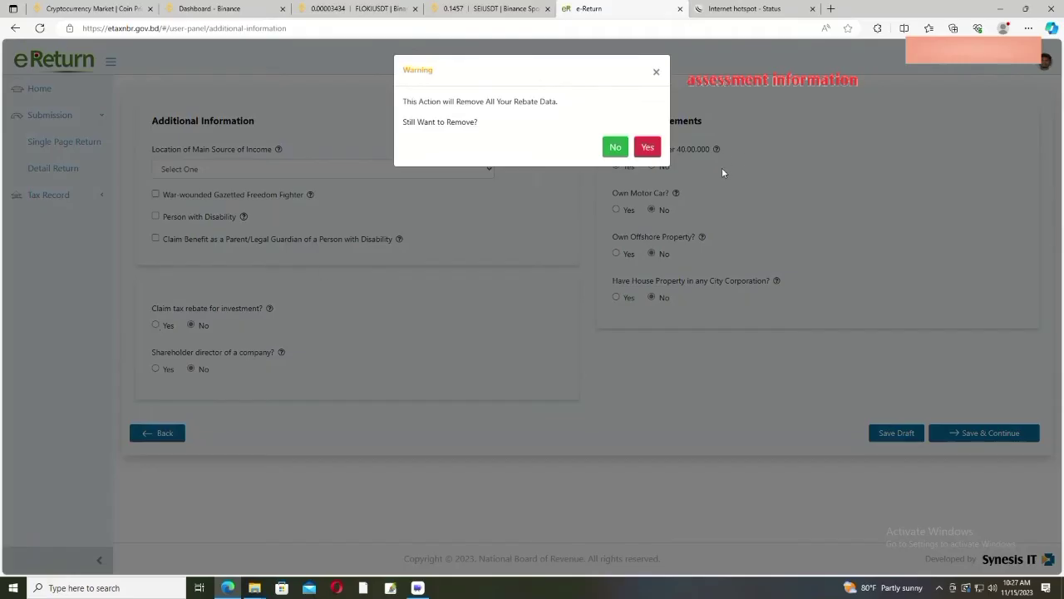
click(613, 148)
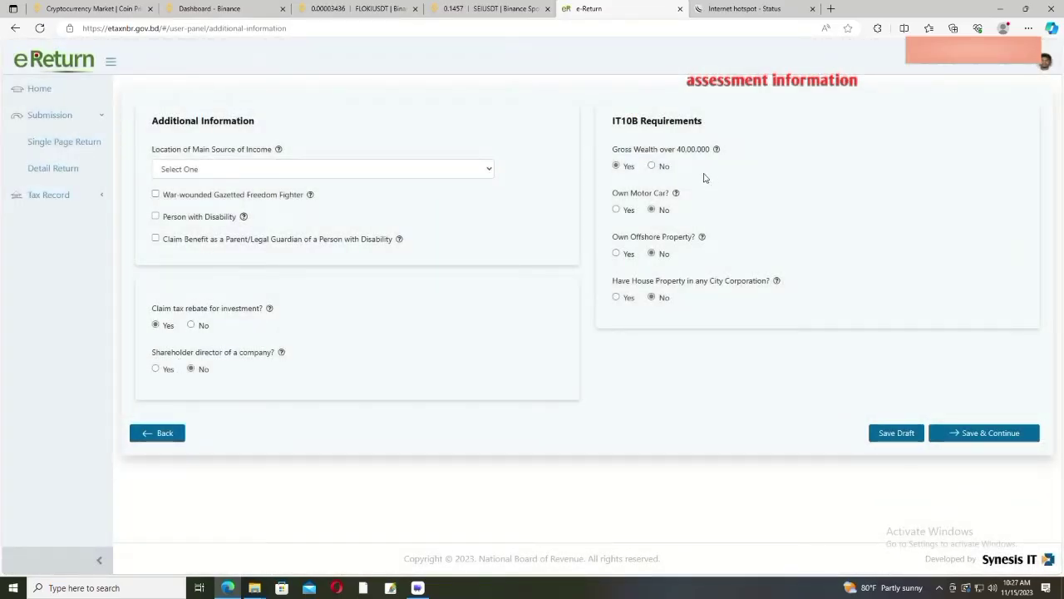
click(654, 167)
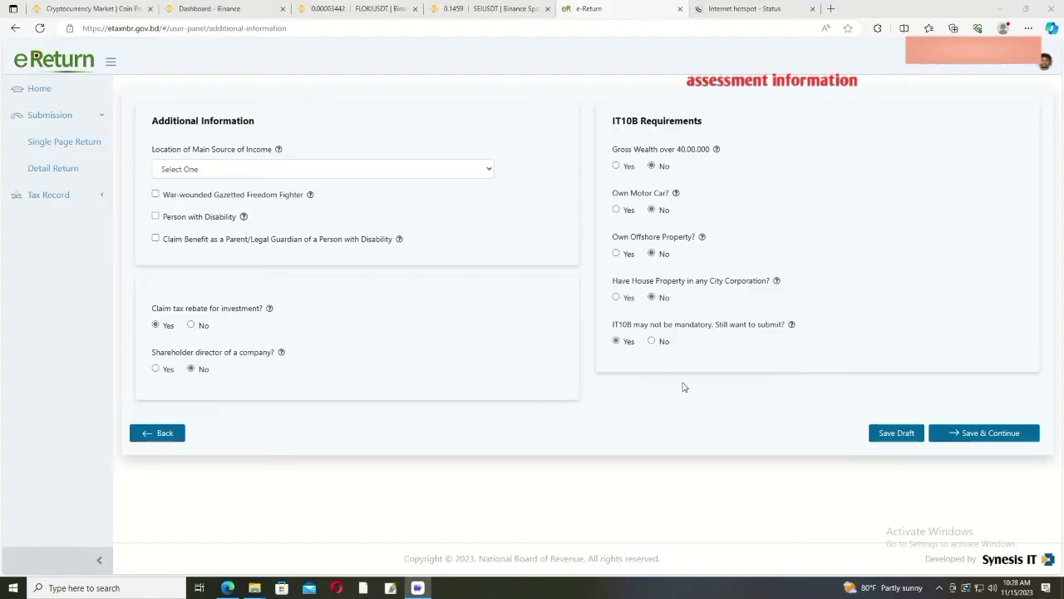
click(652, 341)
click(645, 149)
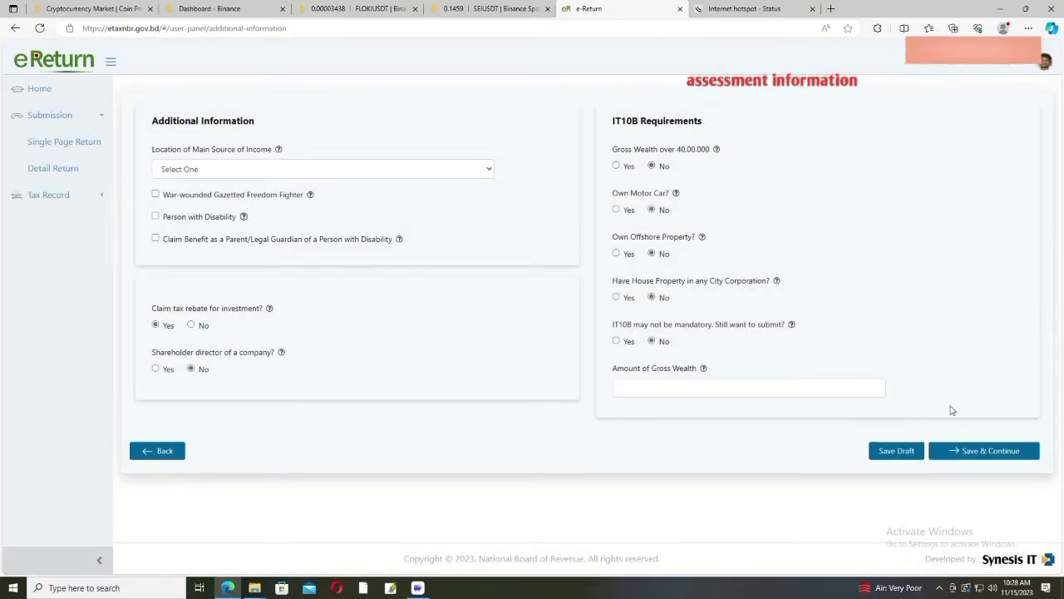
Step: Set the location of main source of income to Any Other Area
click(960, 454)
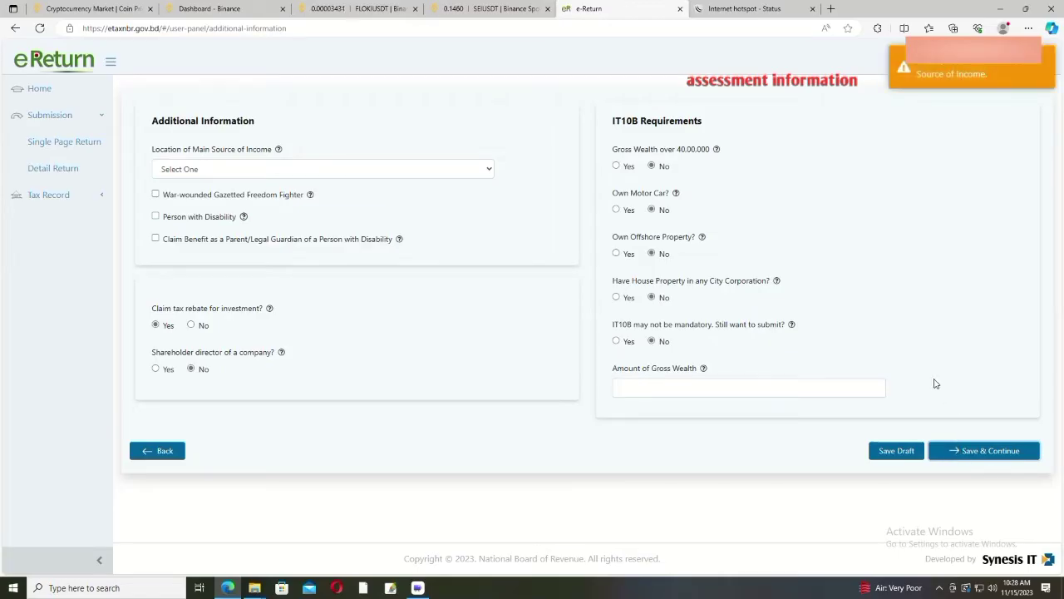
click(491, 169)
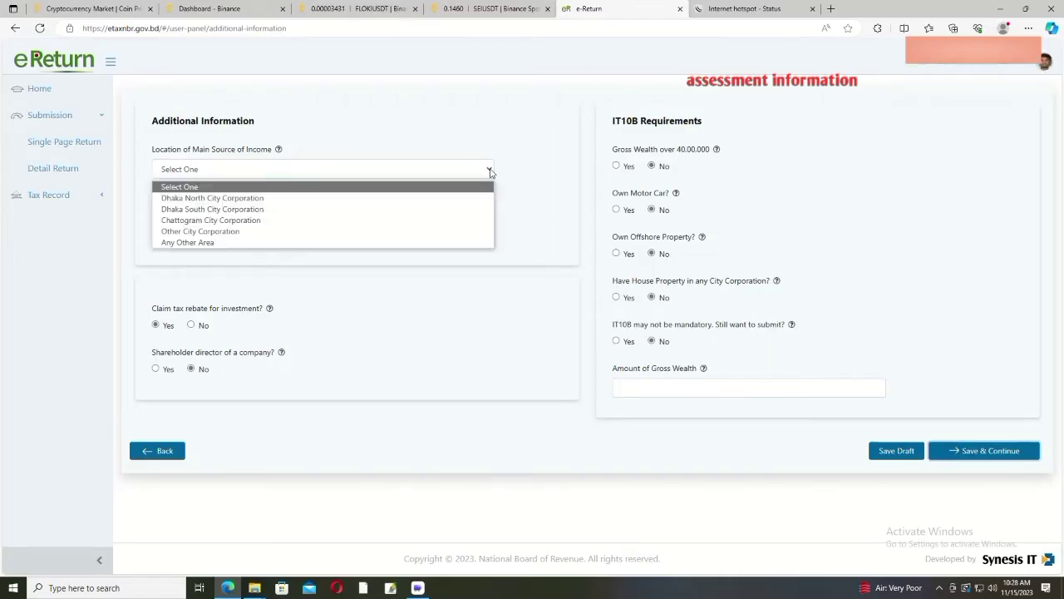
click(269, 243)
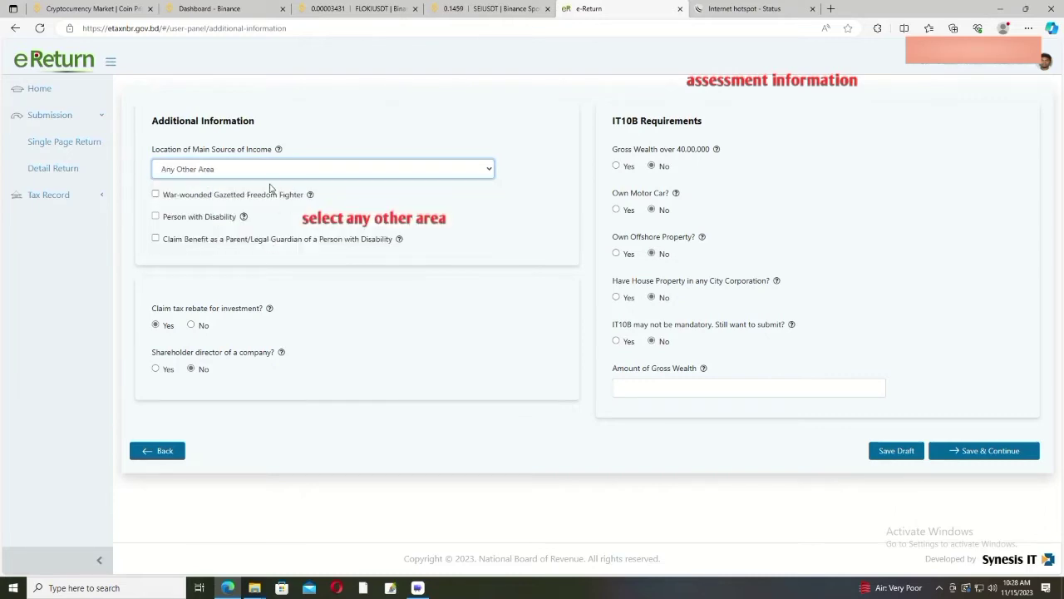
click(489, 170)
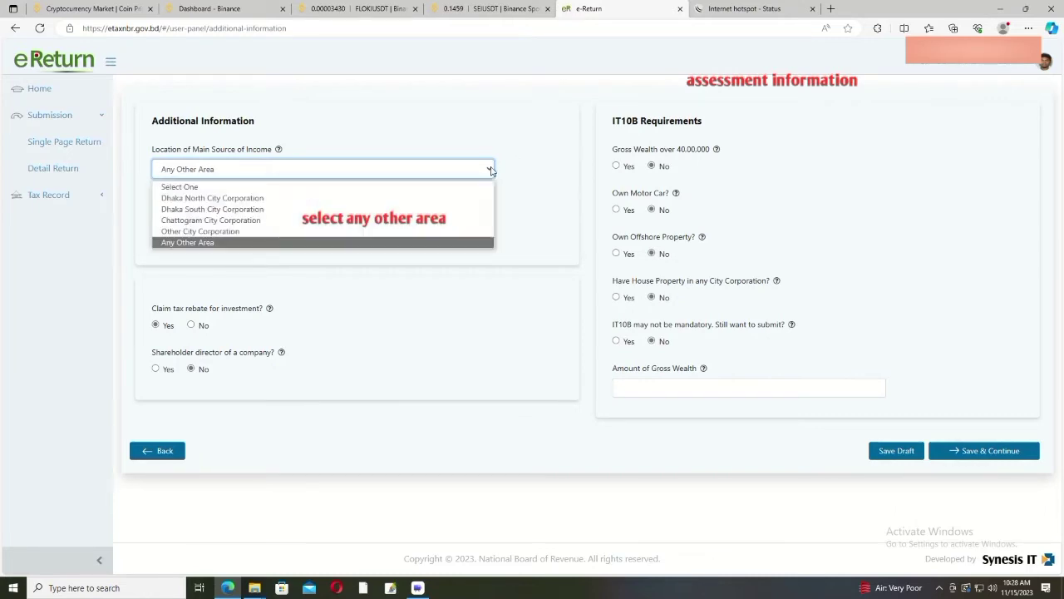
click(285, 242)
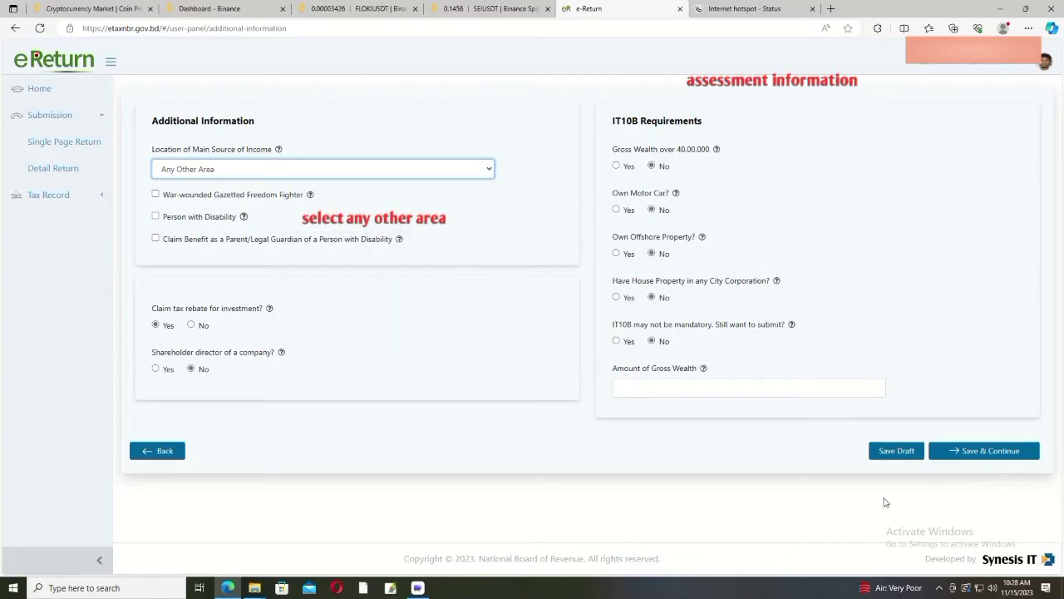
click(979, 451)
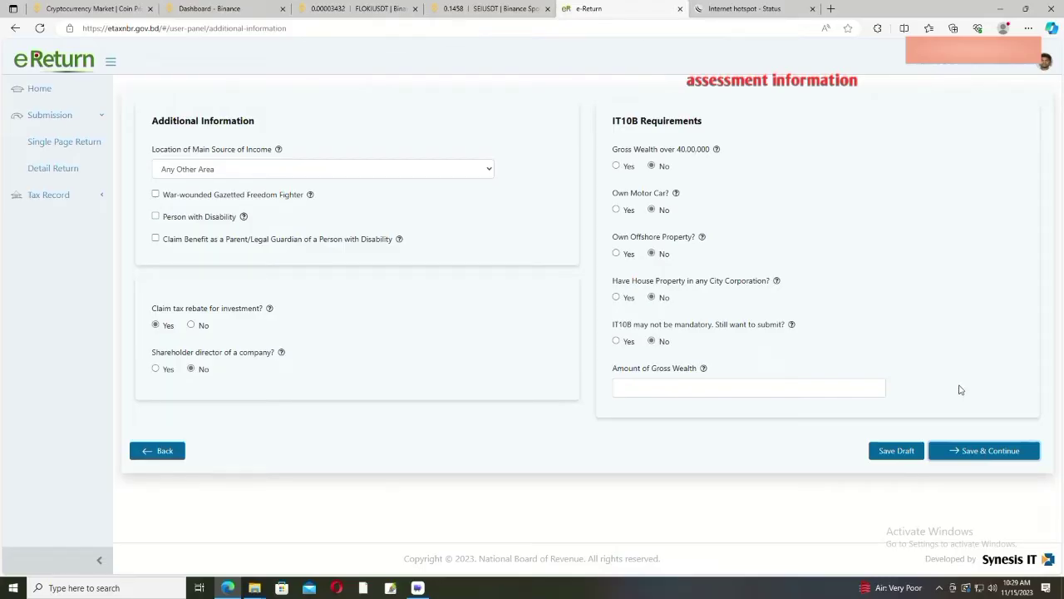
Step: Choose Yes for IT10B submission and save to reach Income from Financial Assets
click(643, 385)
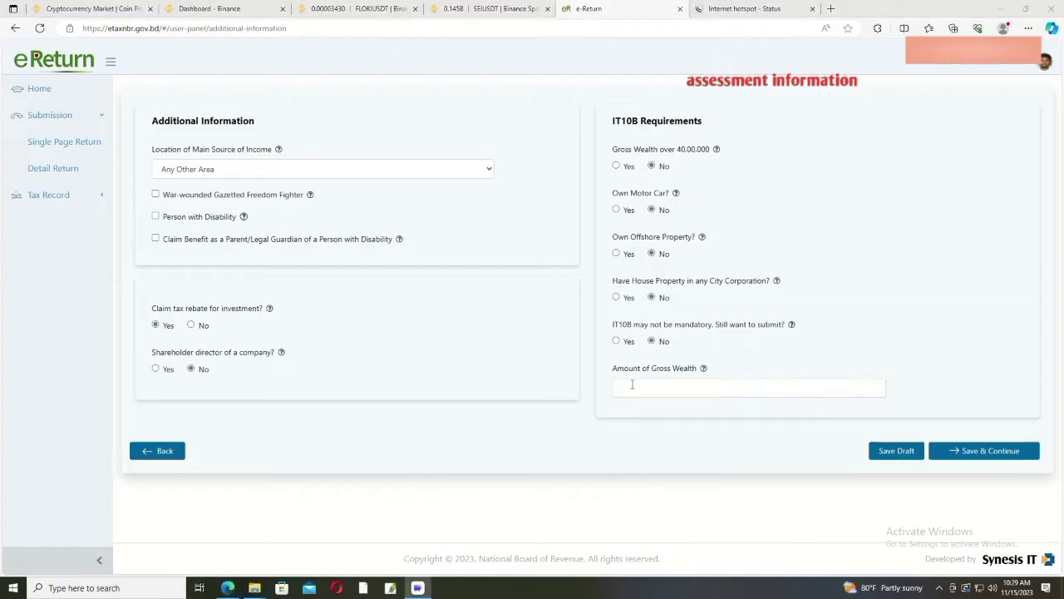
click(616, 341)
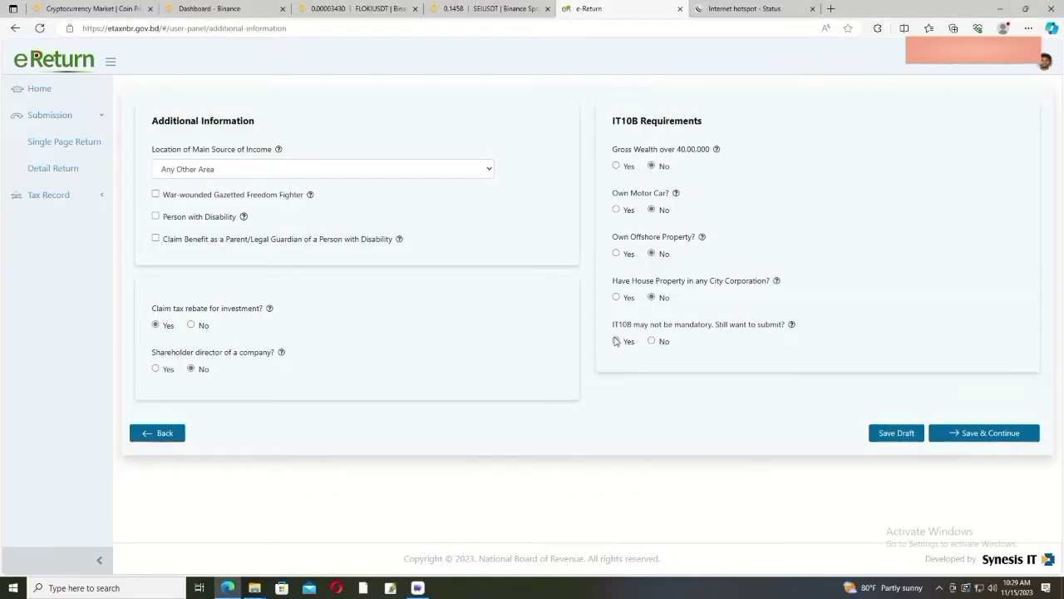
click(971, 433)
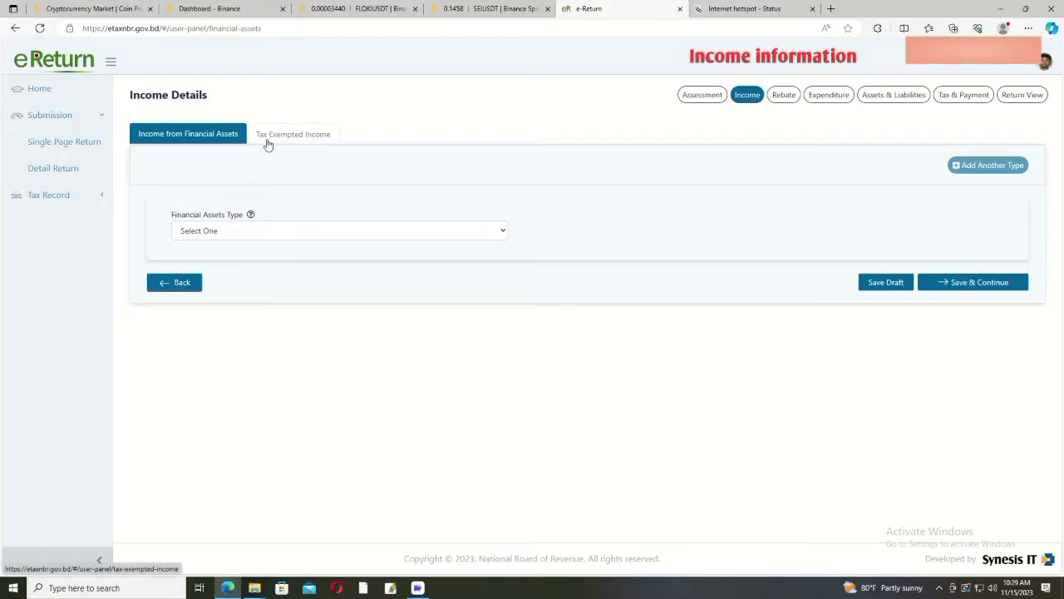
click(503, 234)
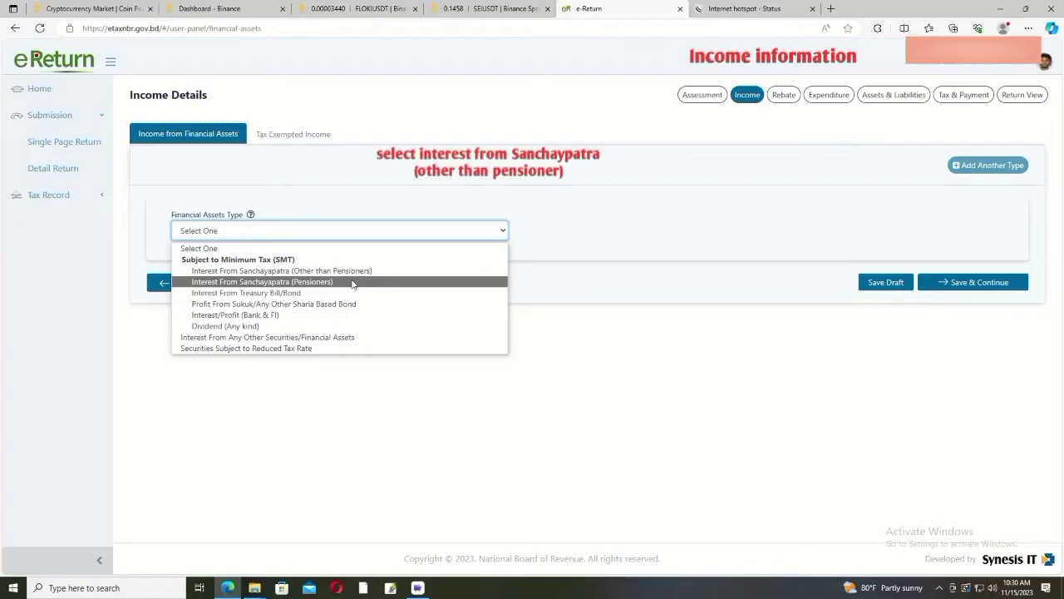
Step: Choose Interest From Sanchayapatra (Other than Pensioners) as the financial asset type
click(358, 272)
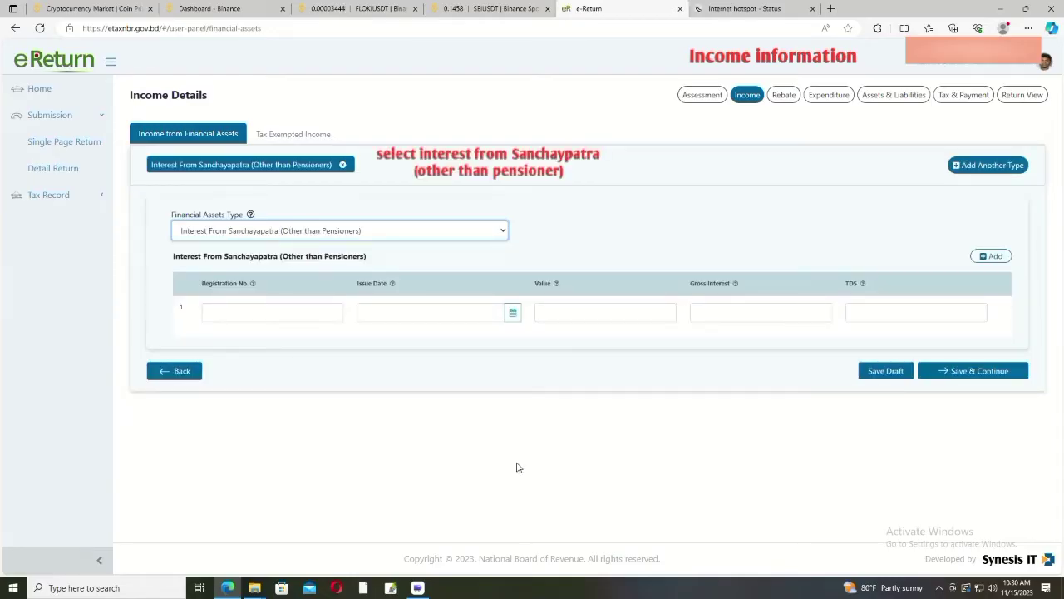
click(251, 308)
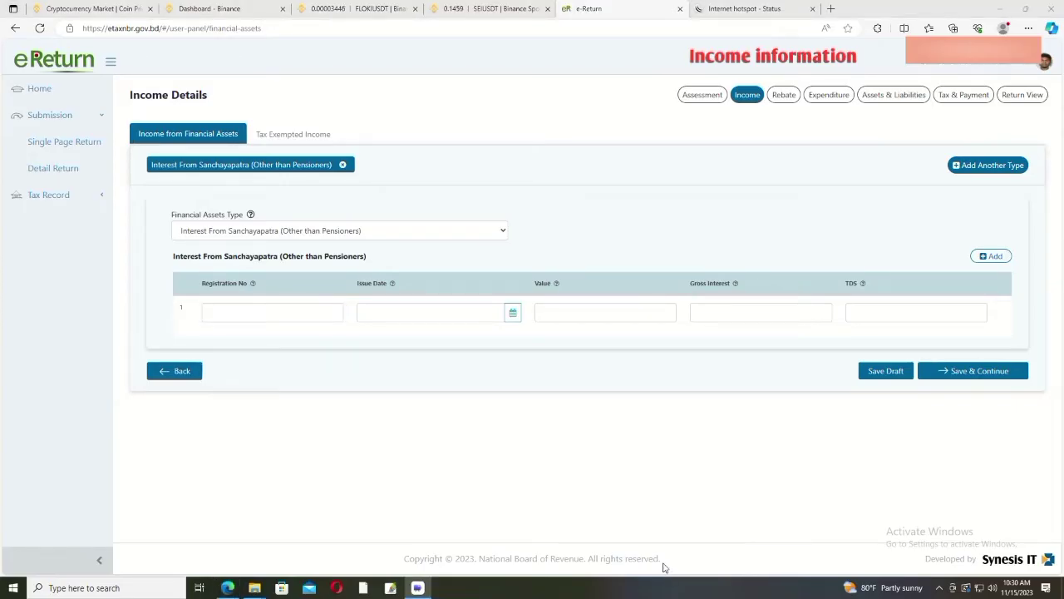
Step: Enter the certificate registration number, issue date 18-08-2021 and value 14,00,000
click(266, 312)
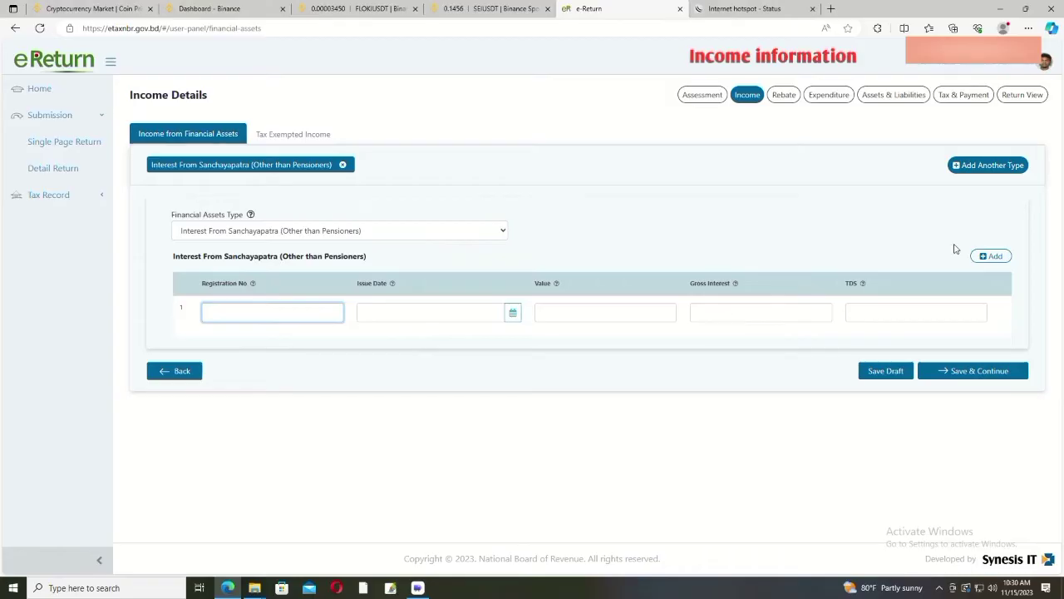
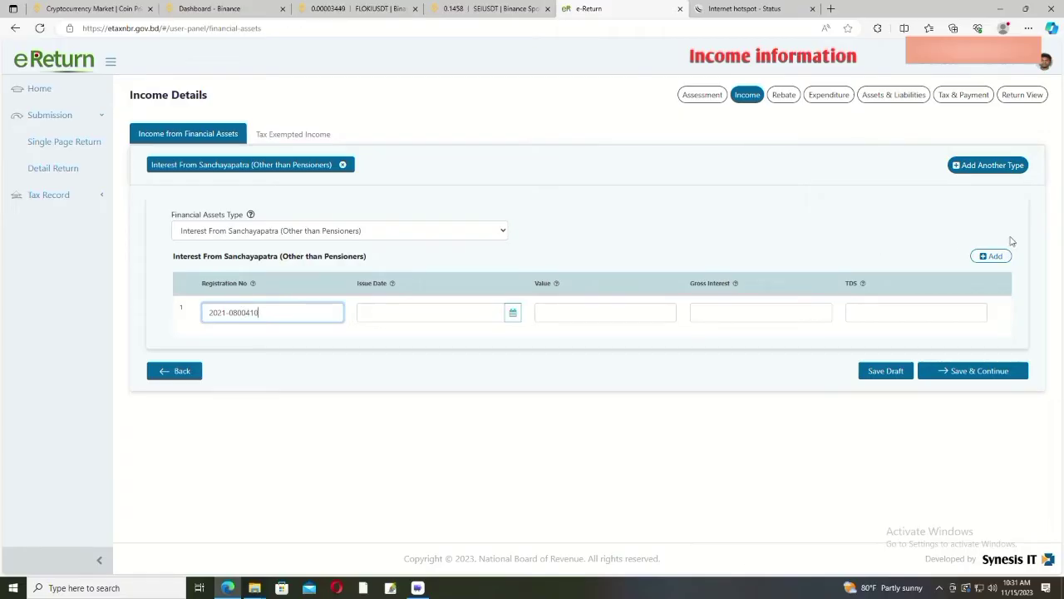
click(409, 310)
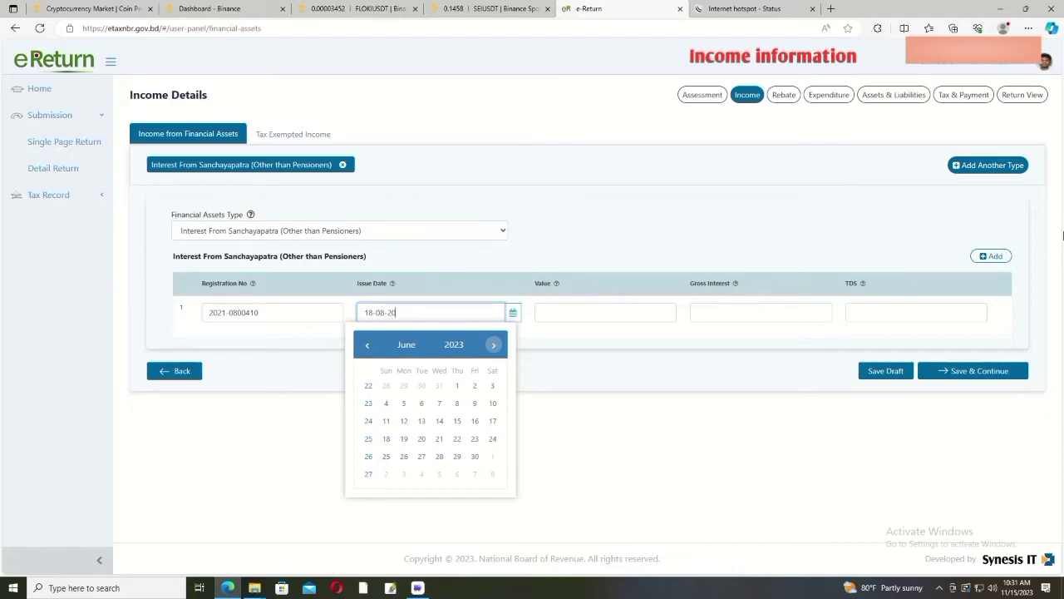
text(18-08-2021)
click(654, 306)
text(1400000)
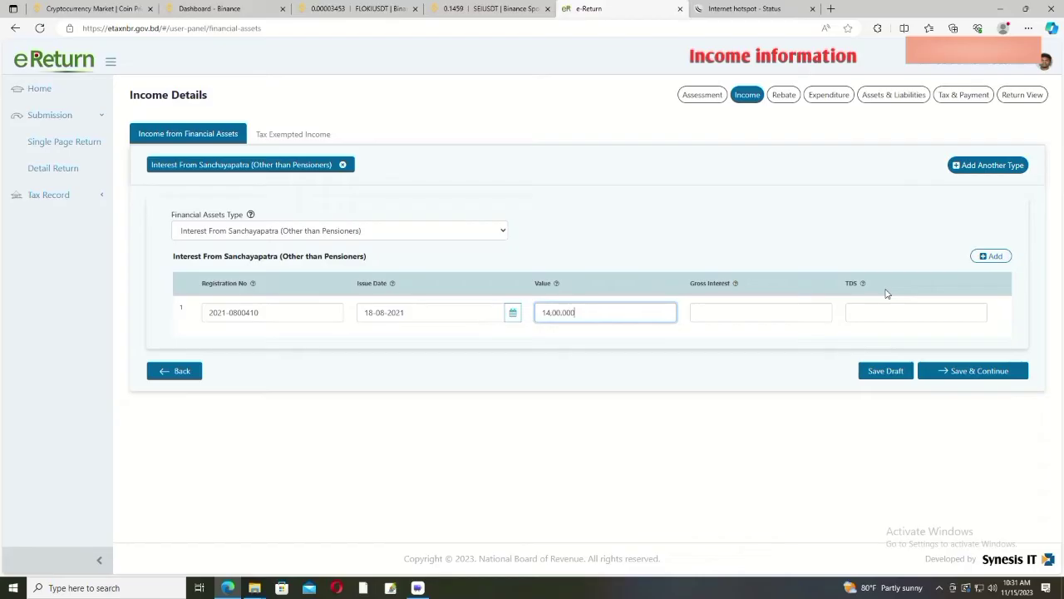
Step: Enter gross interest 1,54,560 and TDS 15,456, then save as draft
click(721, 312)
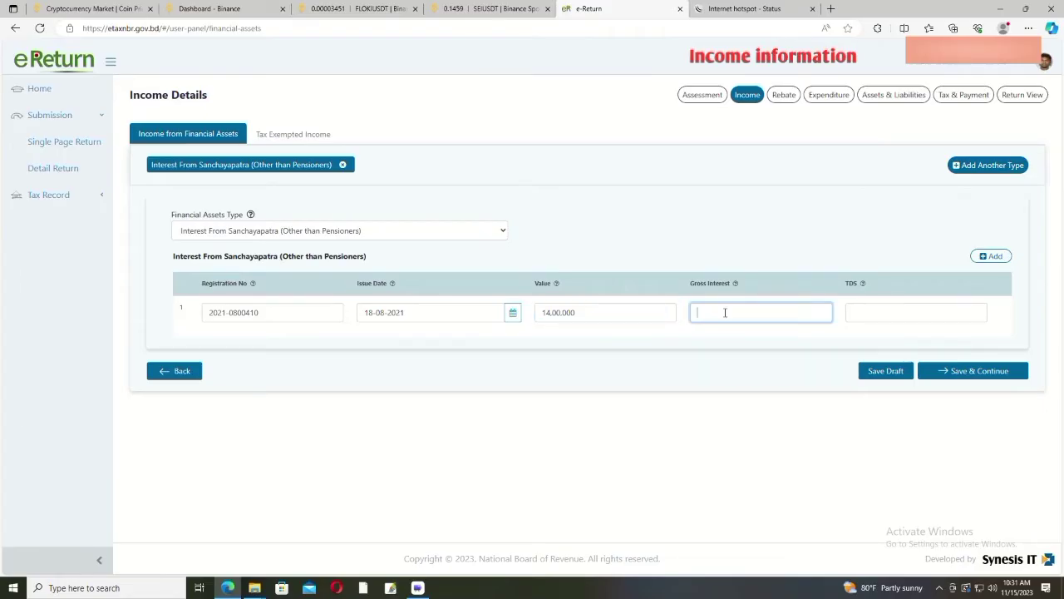
text(1,54,561)
key(BackSpace)
text(0)
click(863, 311)
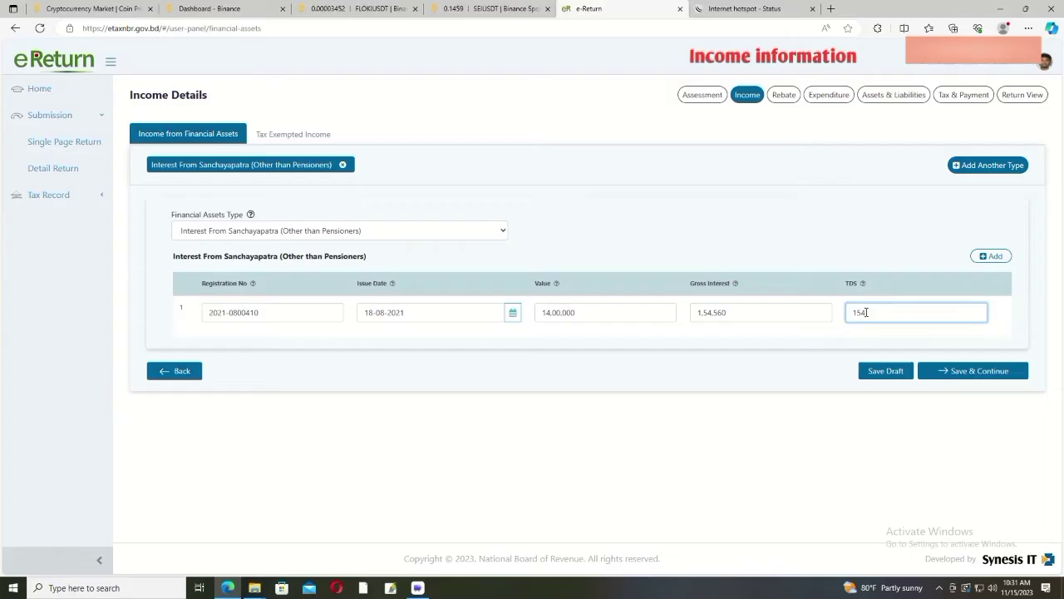
text(15,456)
click(897, 372)
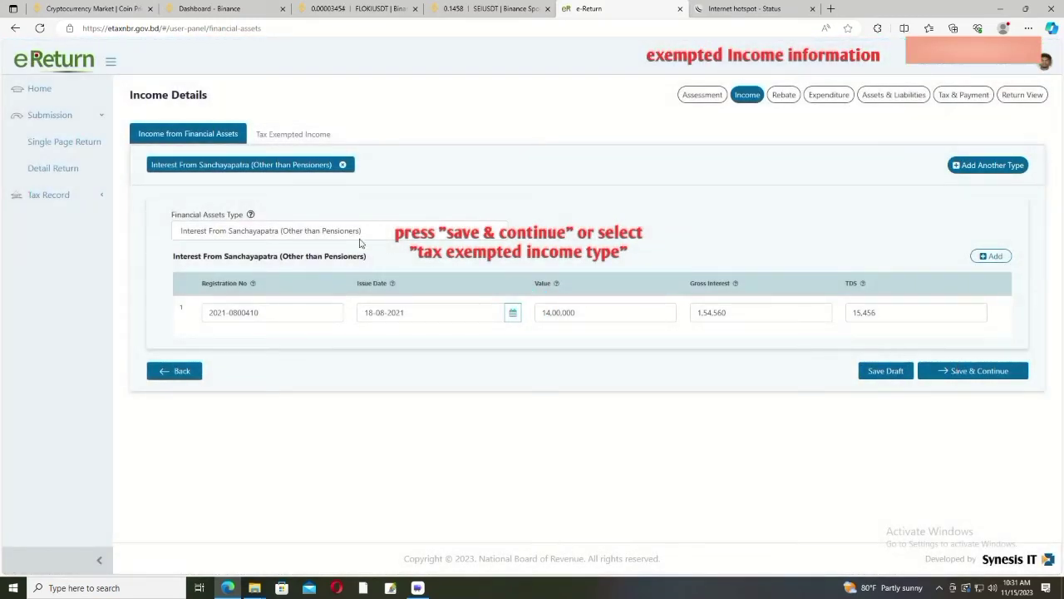
Step: Save financial assets and choose Other Exemption under 6th Schedule Part 1, paragraph Any Other Exemption
click(293, 135)
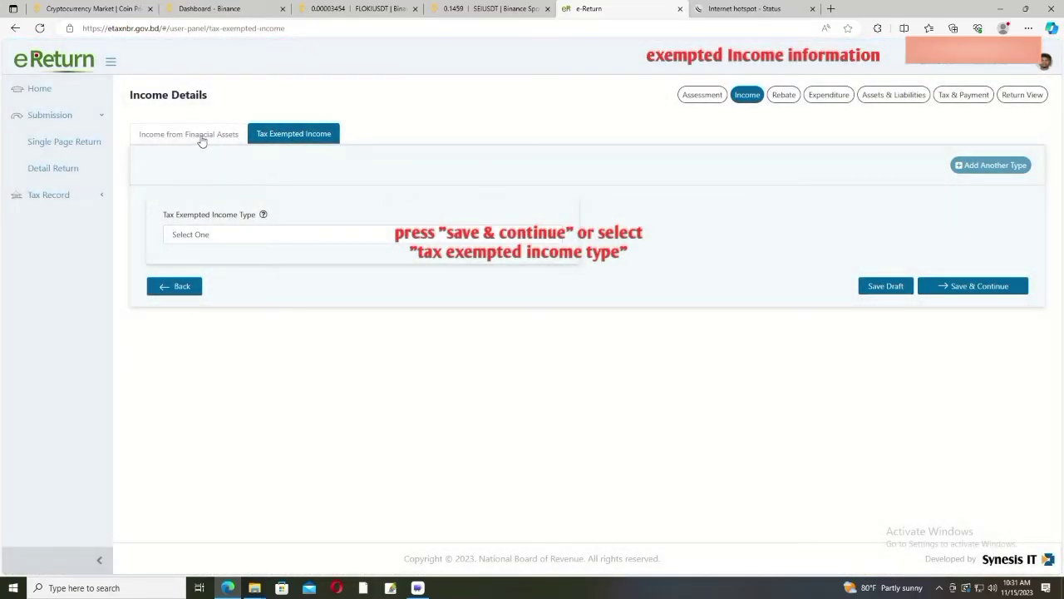
click(201, 135)
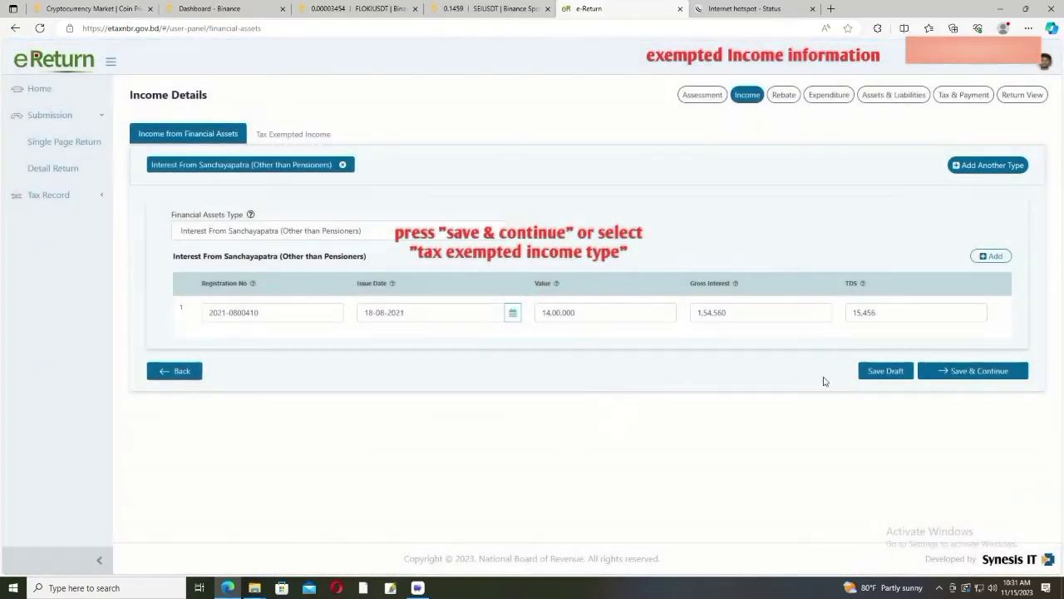
click(974, 370)
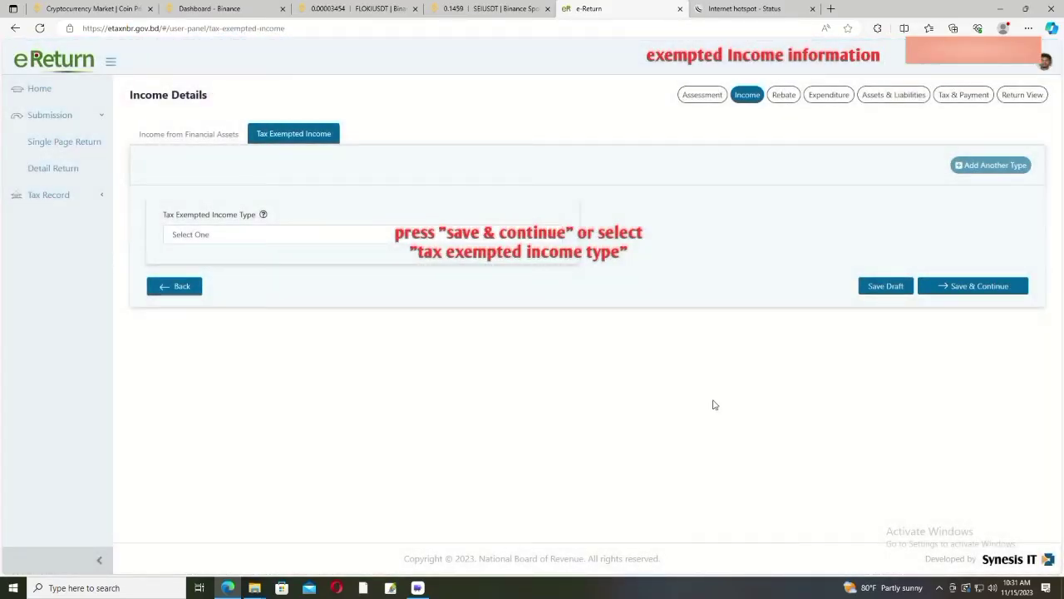
click(559, 238)
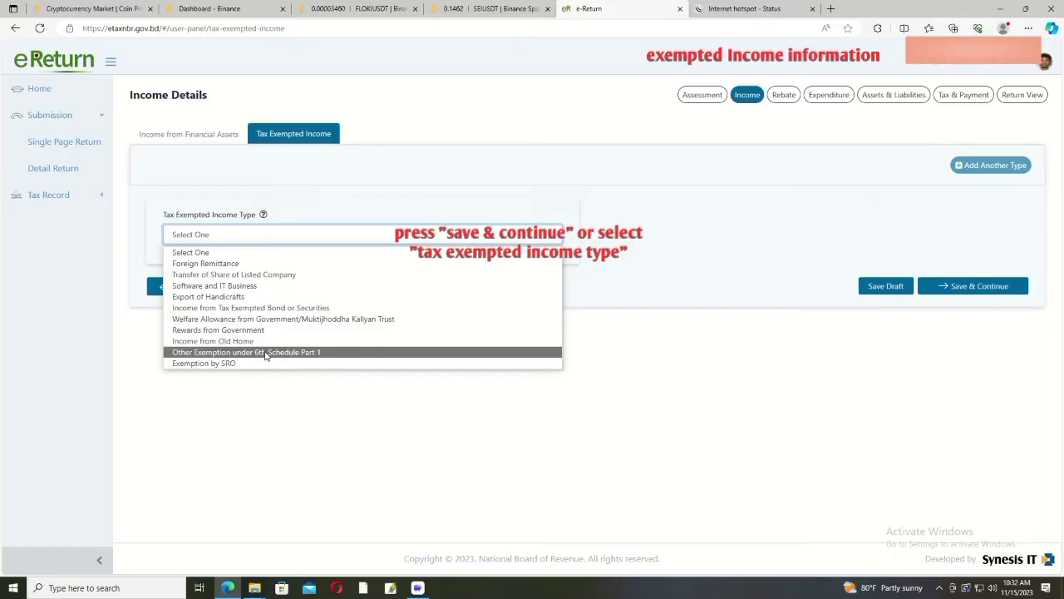
click(266, 352)
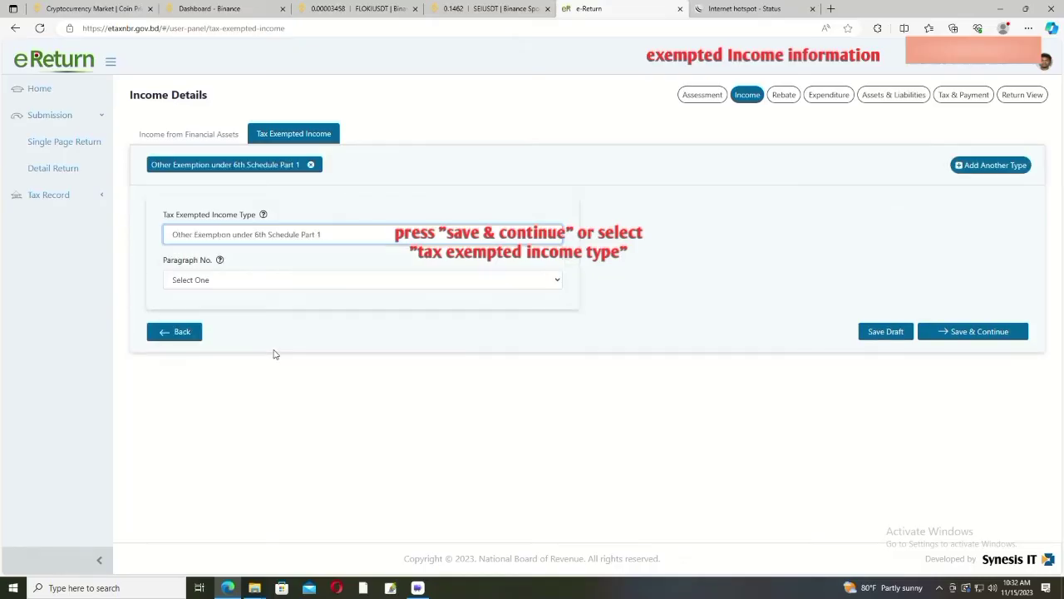
click(557, 283)
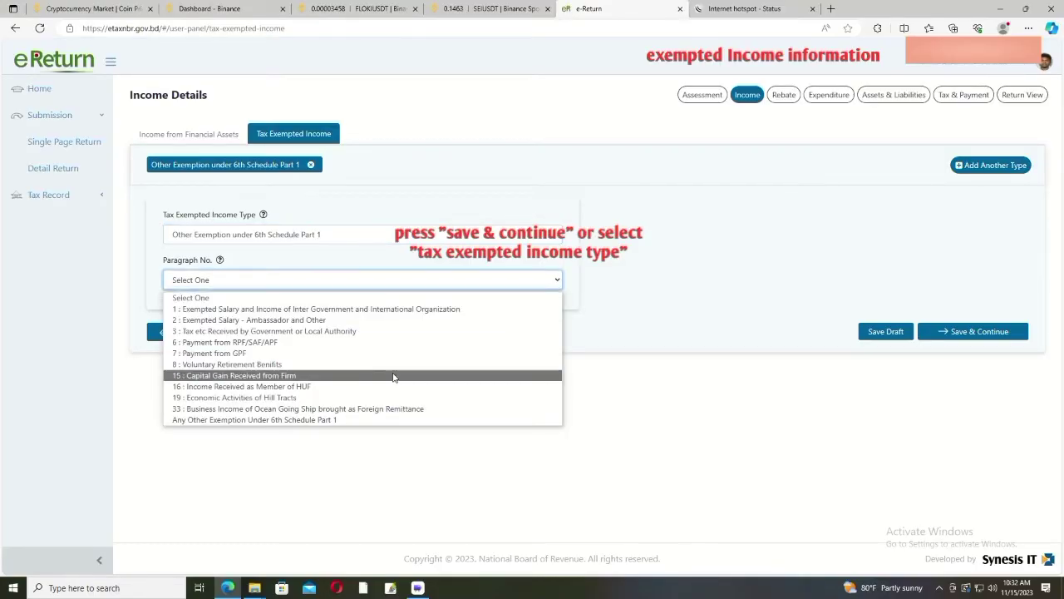
click(332, 420)
scroll(330, 414, down, 3)
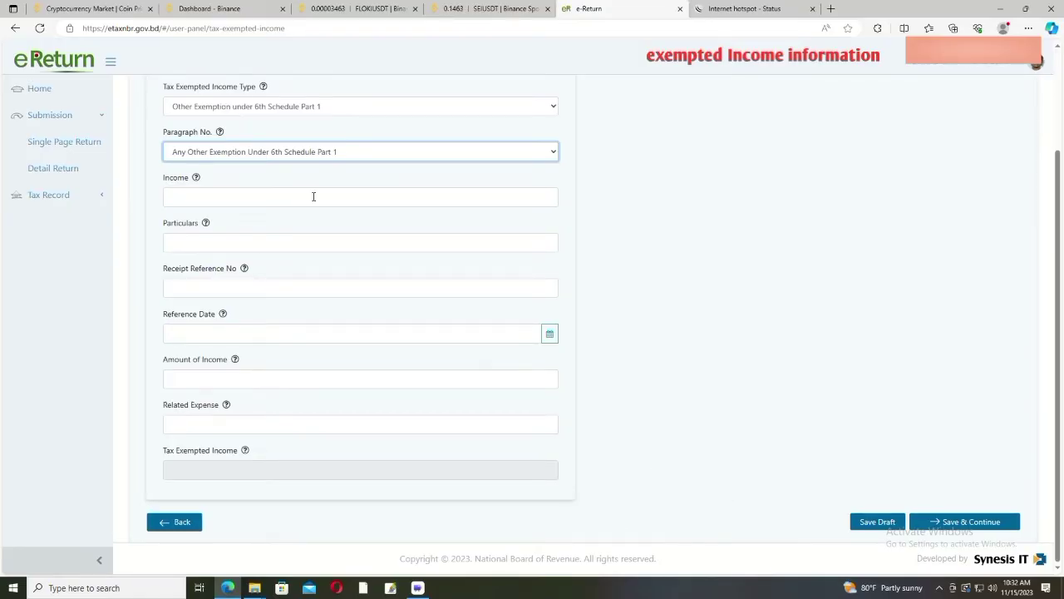
Step: Enter income 340000 and particulars 'Private Service' for the exempt income entry
click(285, 196)
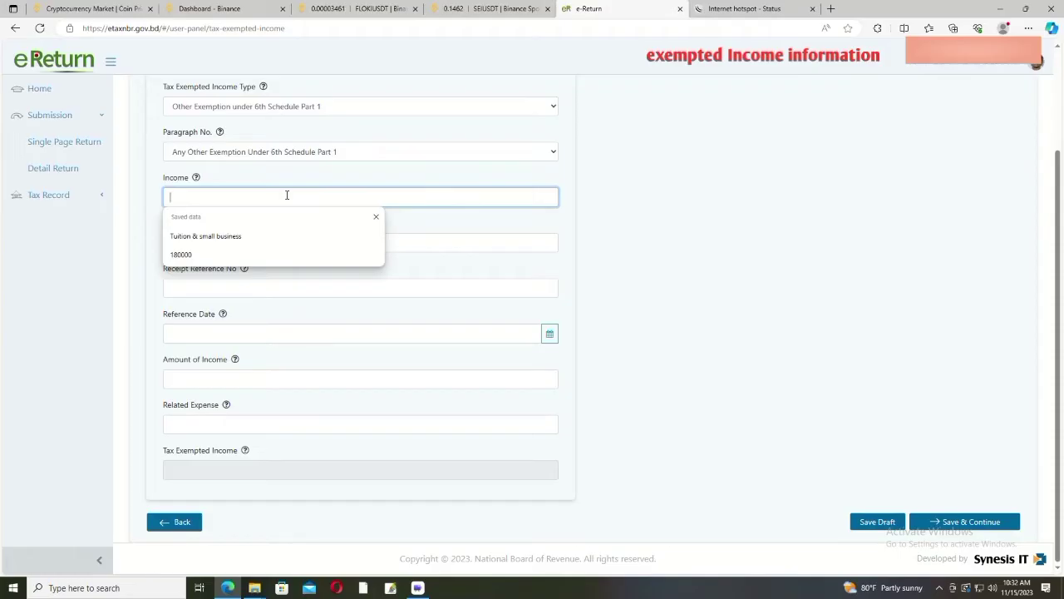
text(F)
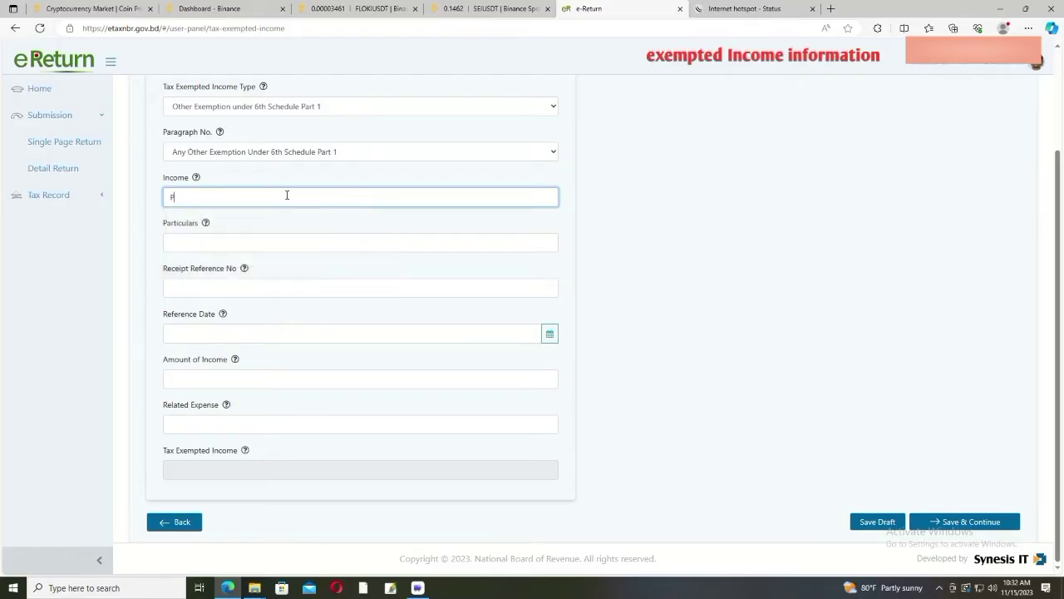
text(rivate Service)
click(199, 239)
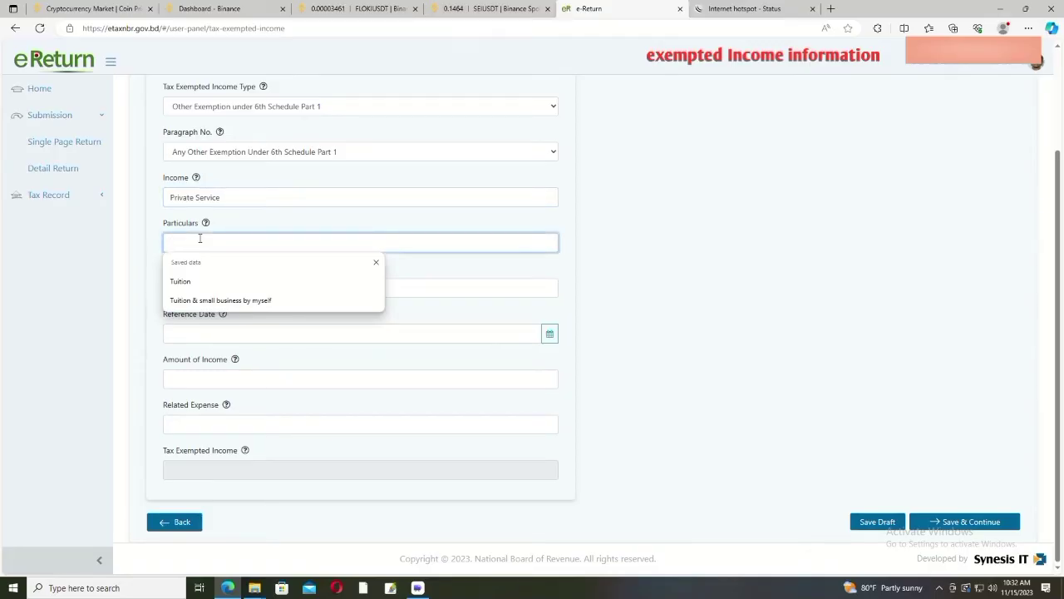
click(389, 226)
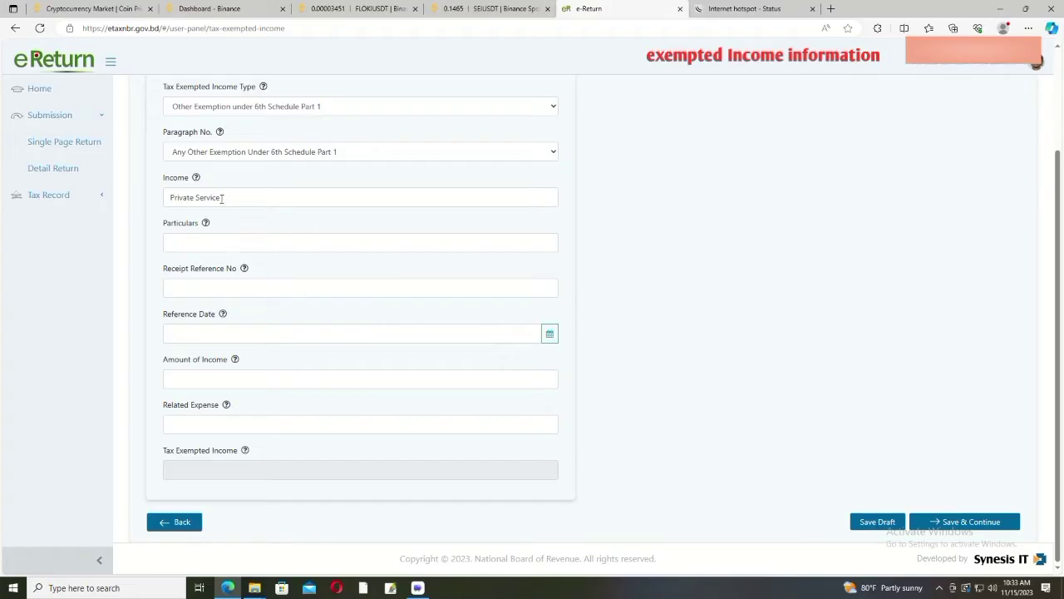
drag(224, 200, 161, 207)
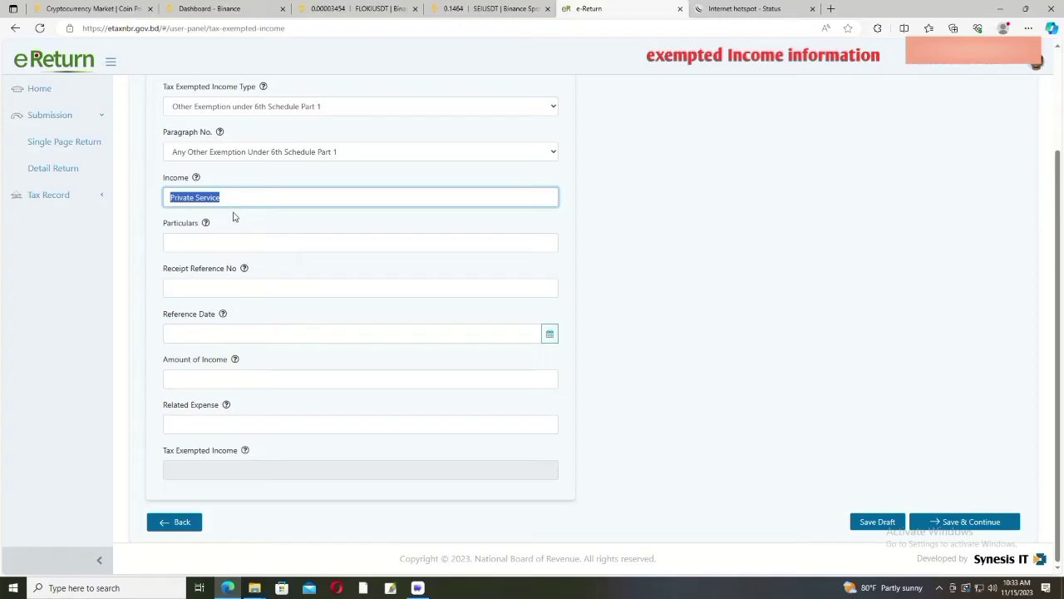
key(BackSpace)
text(340000)
click(218, 245)
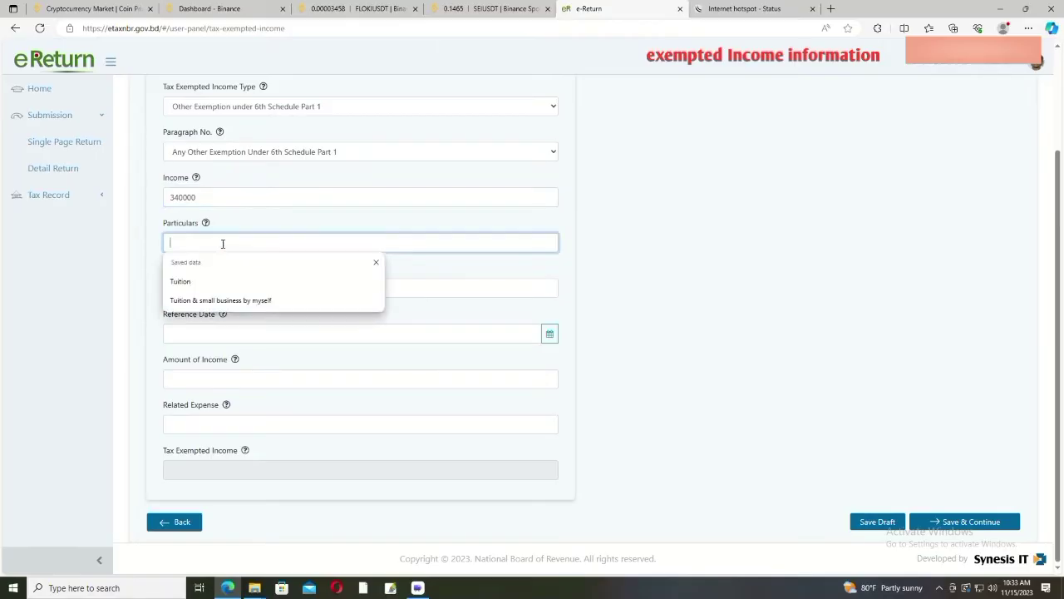
text(Pr)
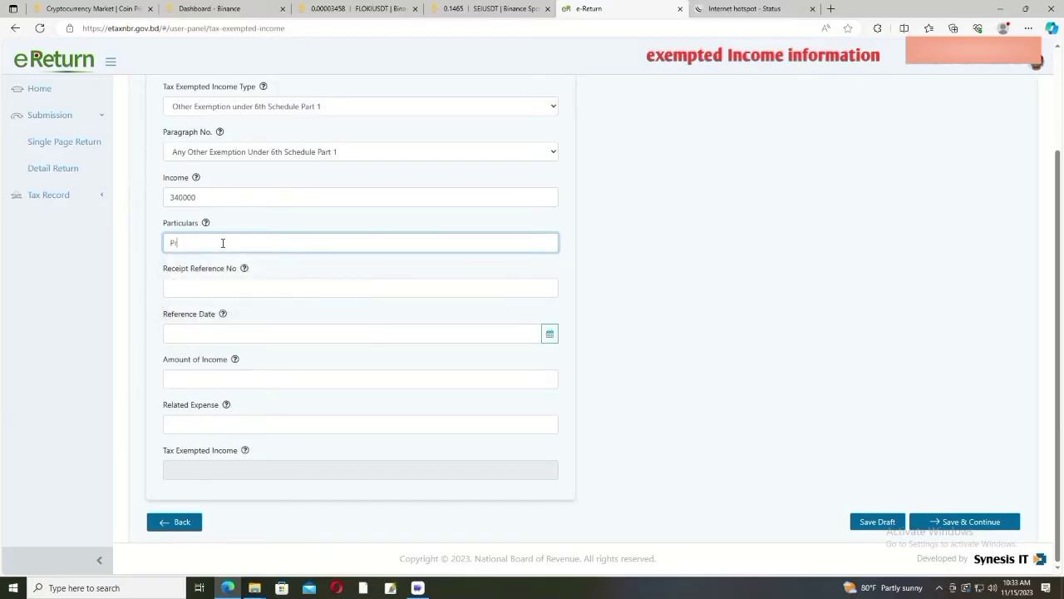
text(ivate Service)
Step: Move past the receipt reference and date fields and enter amount of income 340000
click(192, 289)
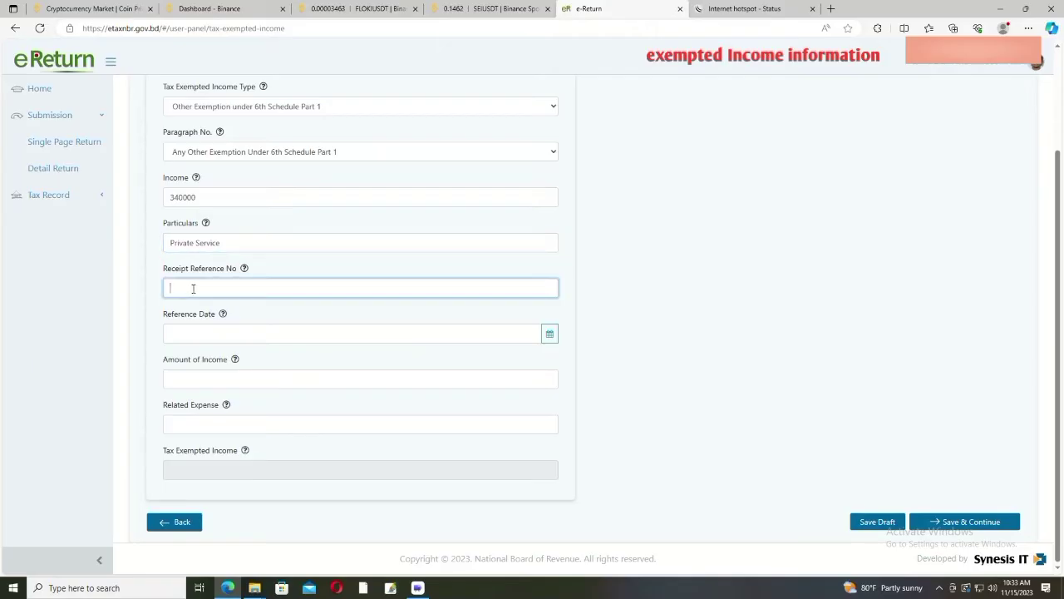
click(199, 331)
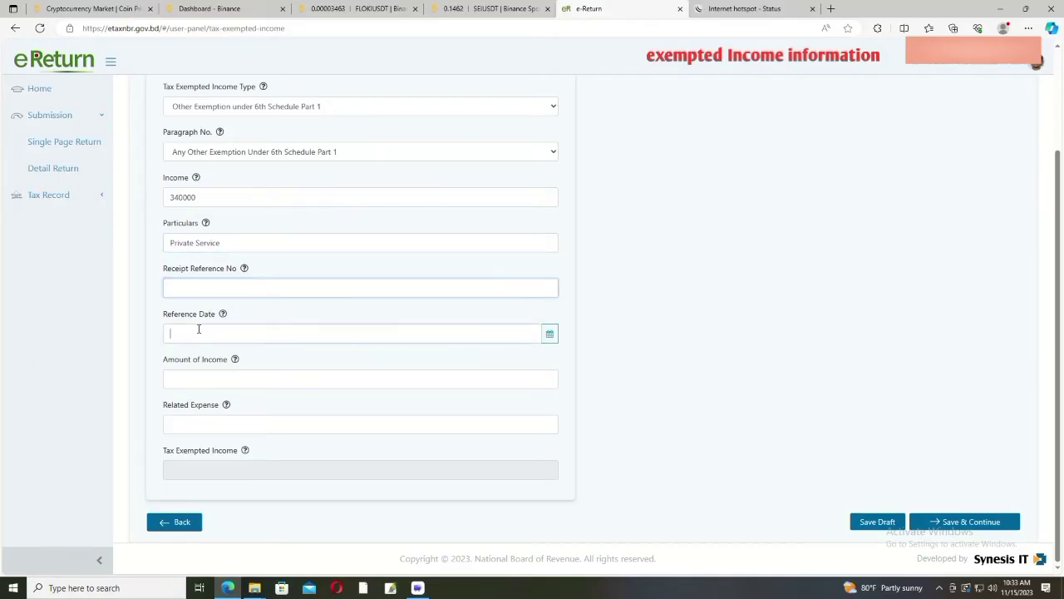
click(193, 376)
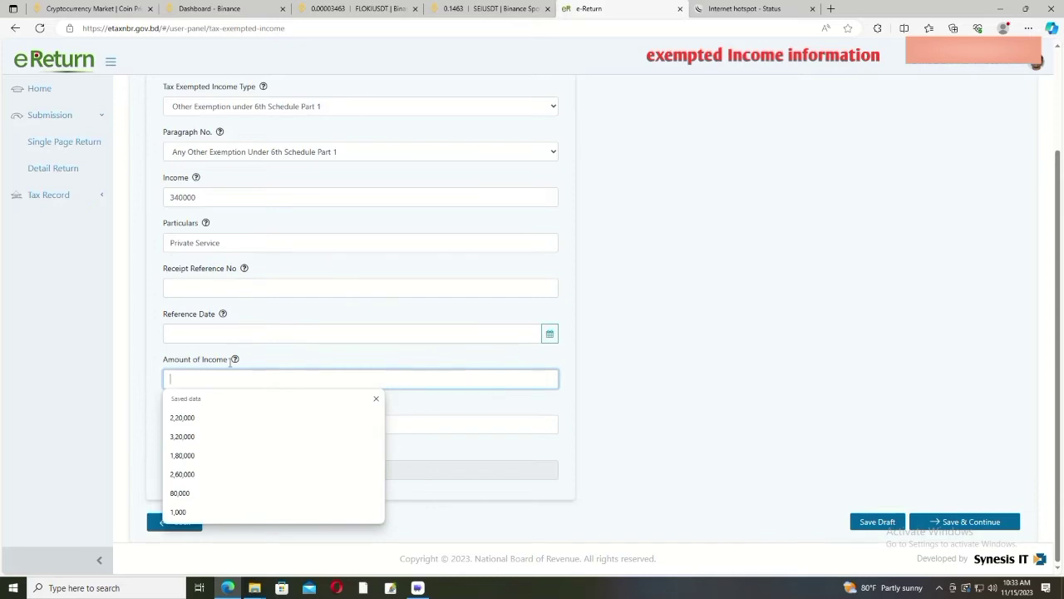
text(340000)
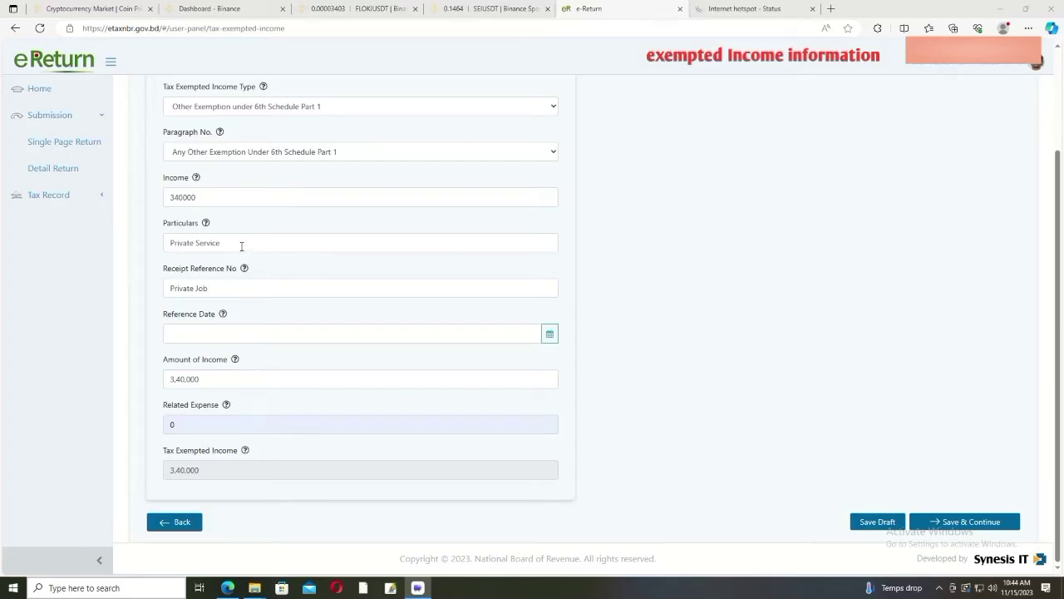
Step: Leave the tax exempted income type and paragraph number at their current selections
scroll(266, 148, up, 2)
scroll(333, 155, down, 2)
drag(1062, 226, 1062, 200)
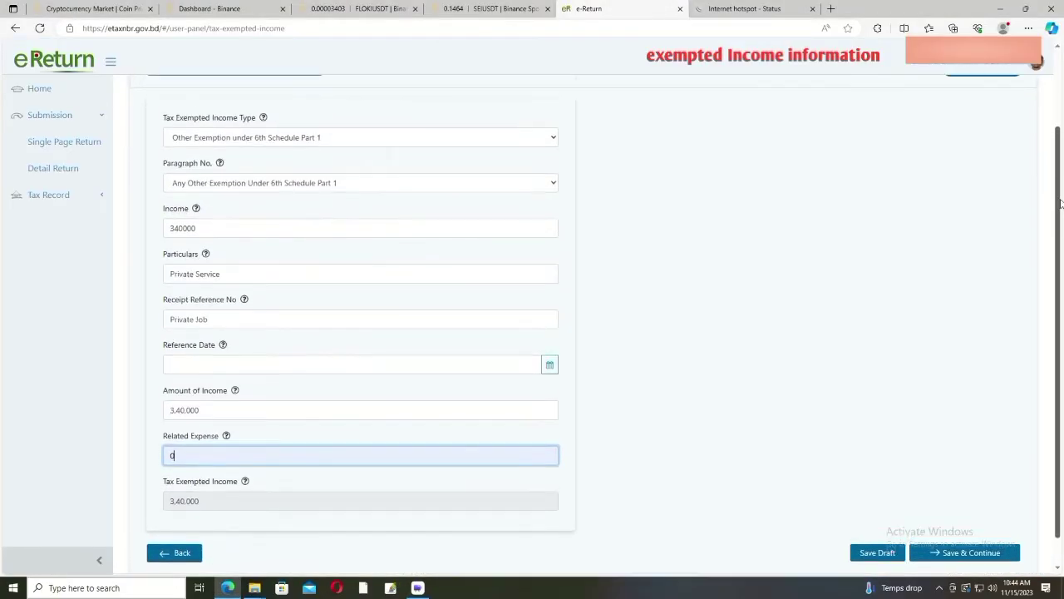
click(555, 140)
click(554, 140)
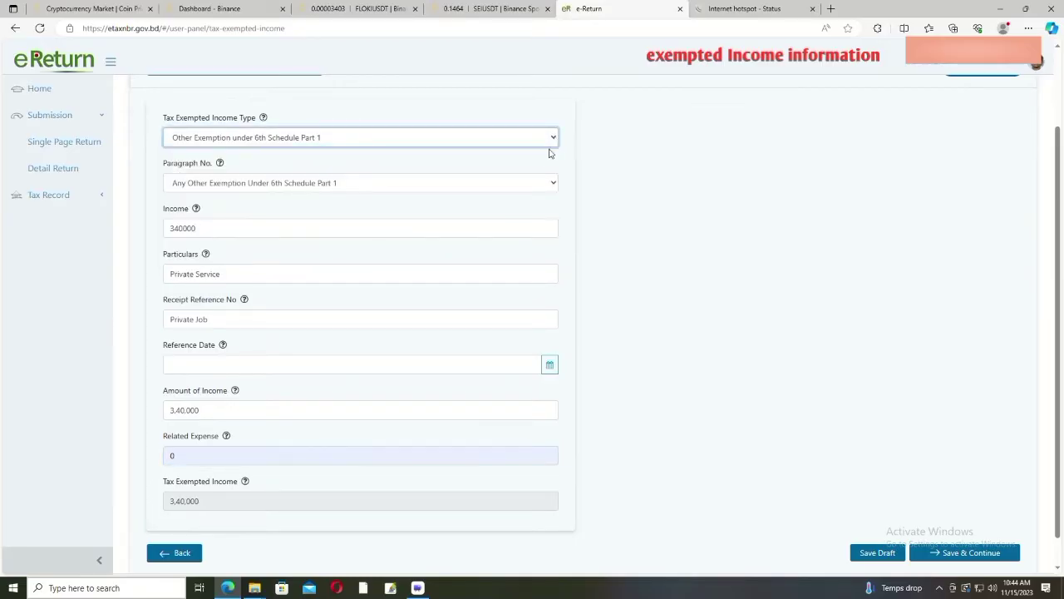
click(555, 139)
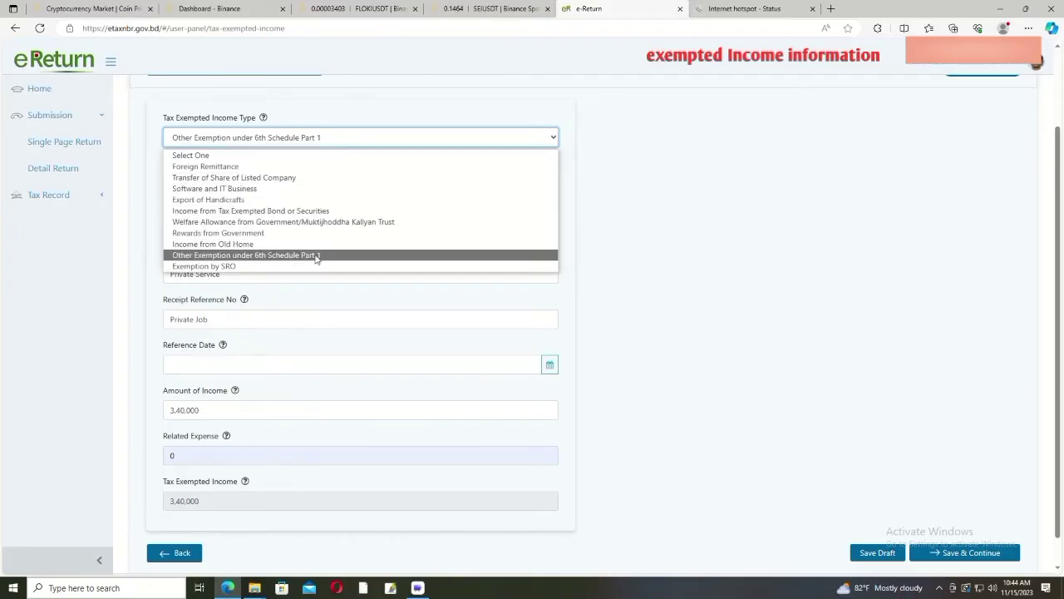
click(608, 258)
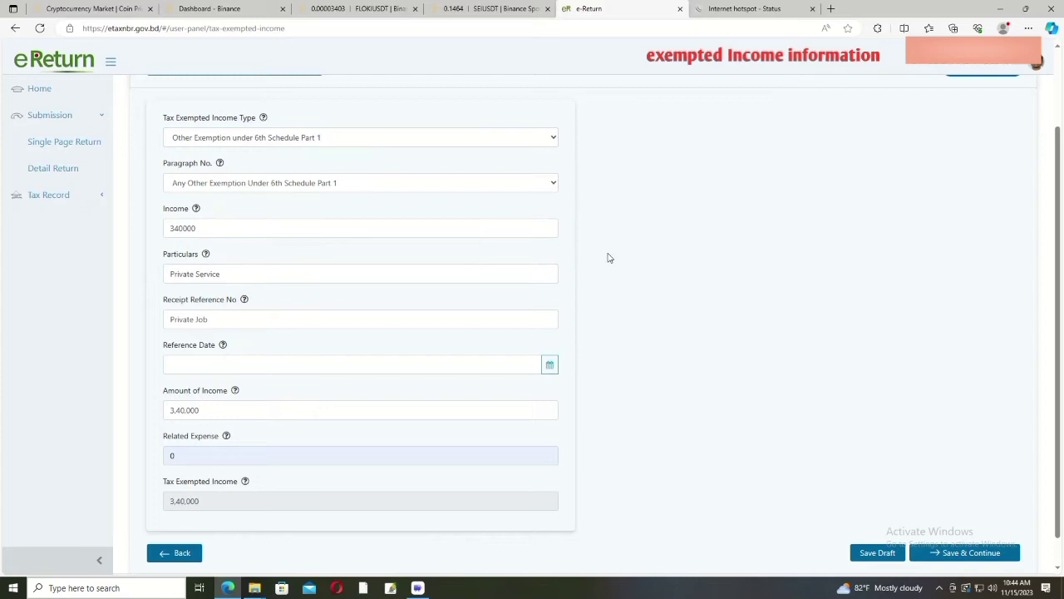
click(551, 183)
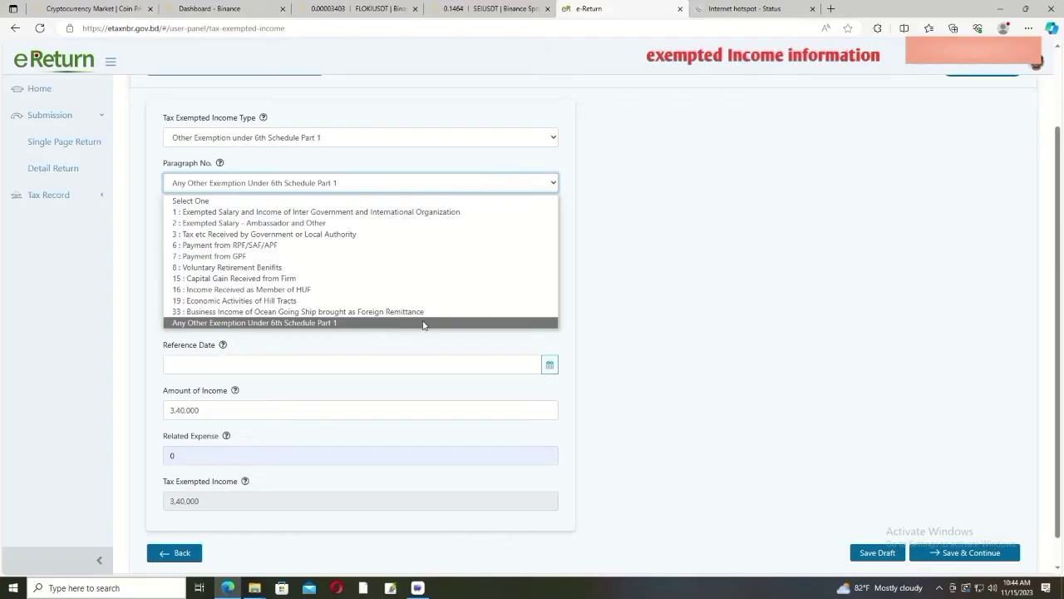
click(632, 321)
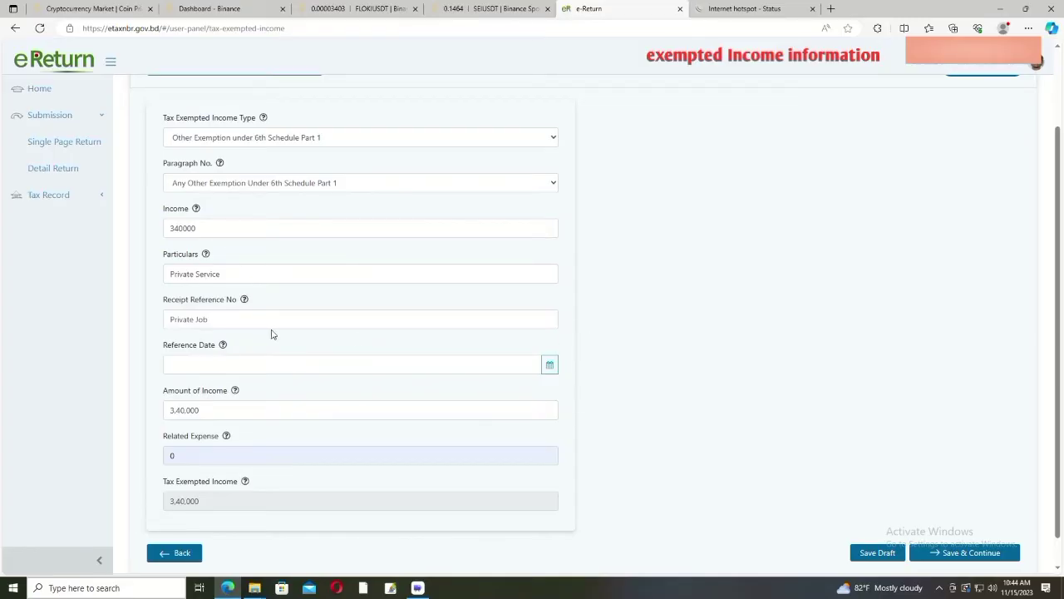
Step: Set the reference date to 30-06-2023 and save the exempted income details
click(243, 366)
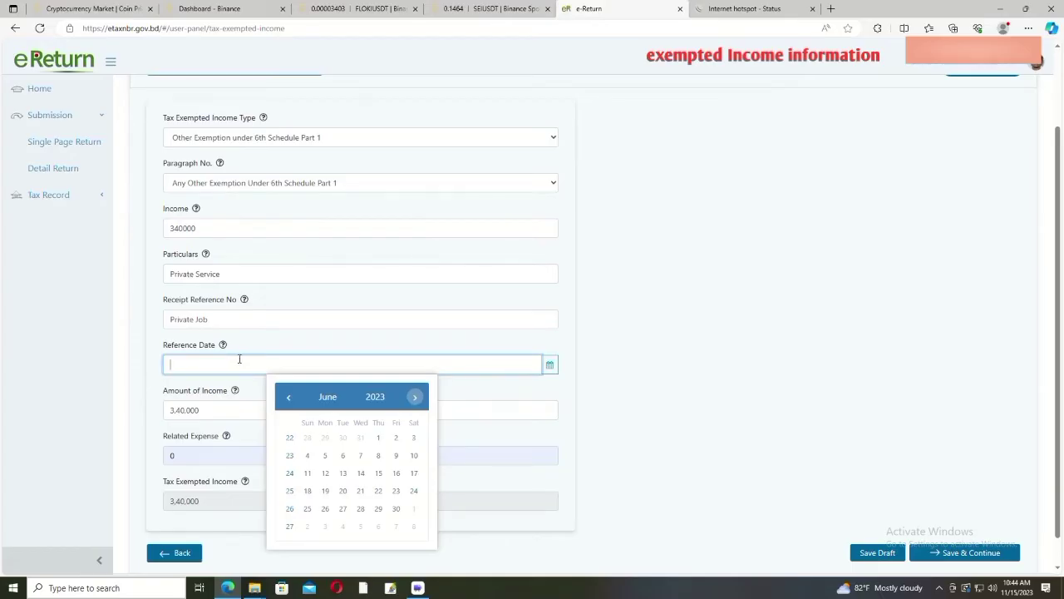
click(395, 508)
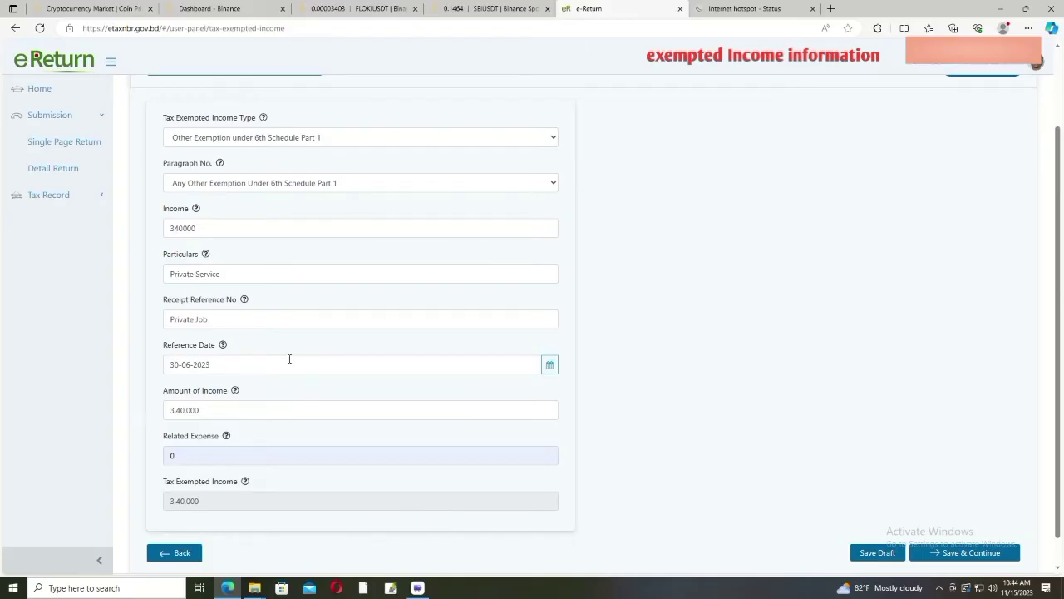
click(210, 363)
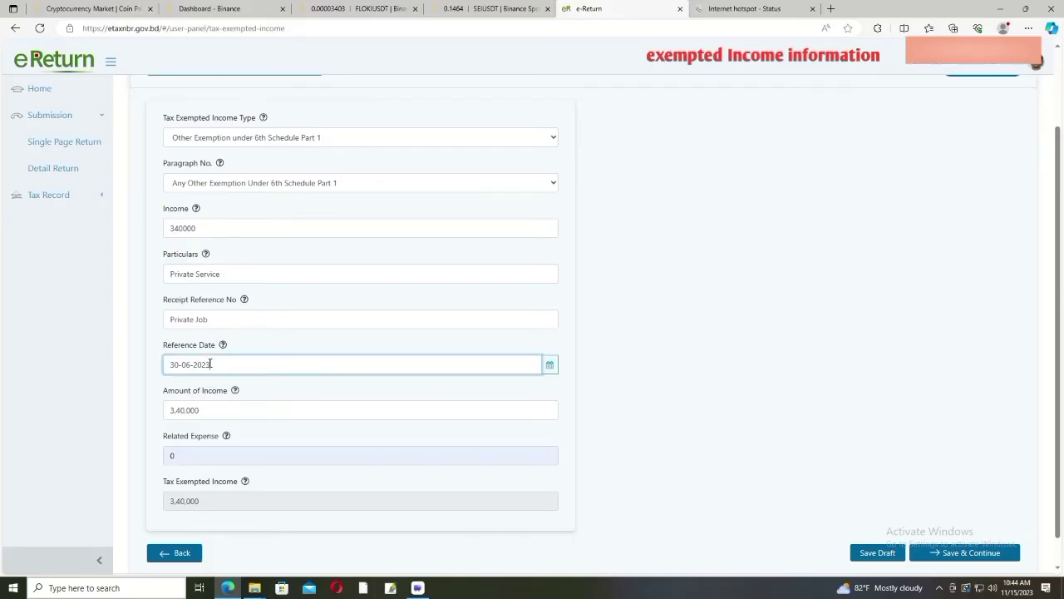
click(210, 364)
click(661, 395)
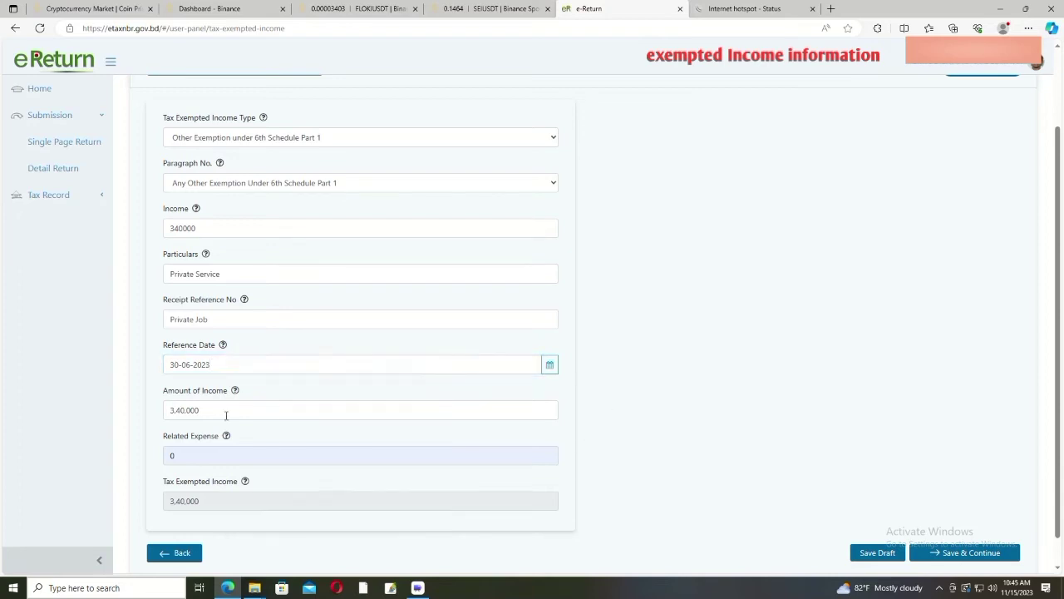
scroll(225, 415, down, 1)
scroll(229, 417, up, 2)
scroll(240, 422, down, 1)
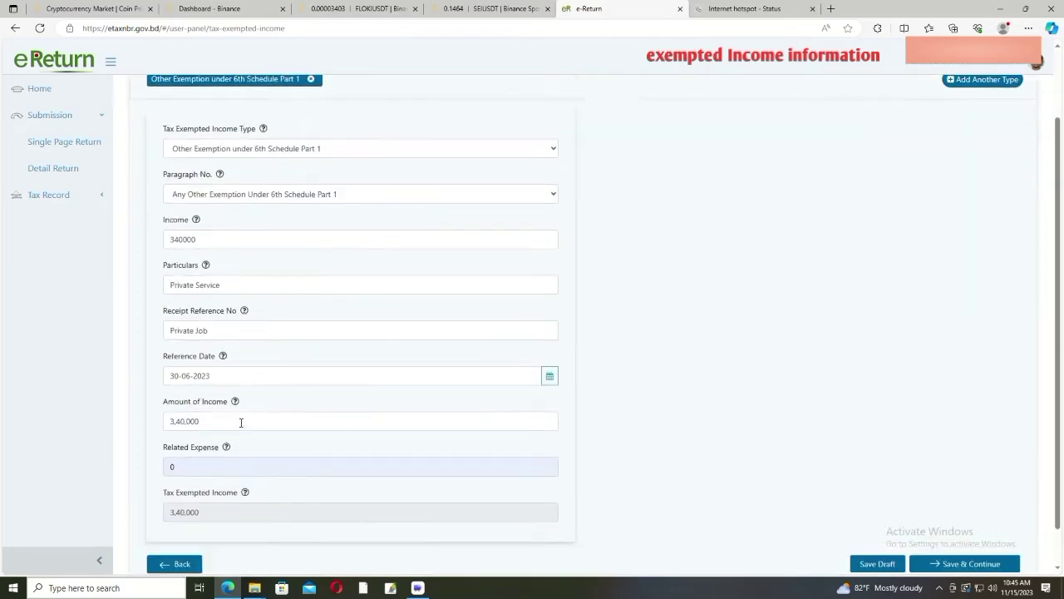
scroll(240, 422, down, 1)
click(962, 522)
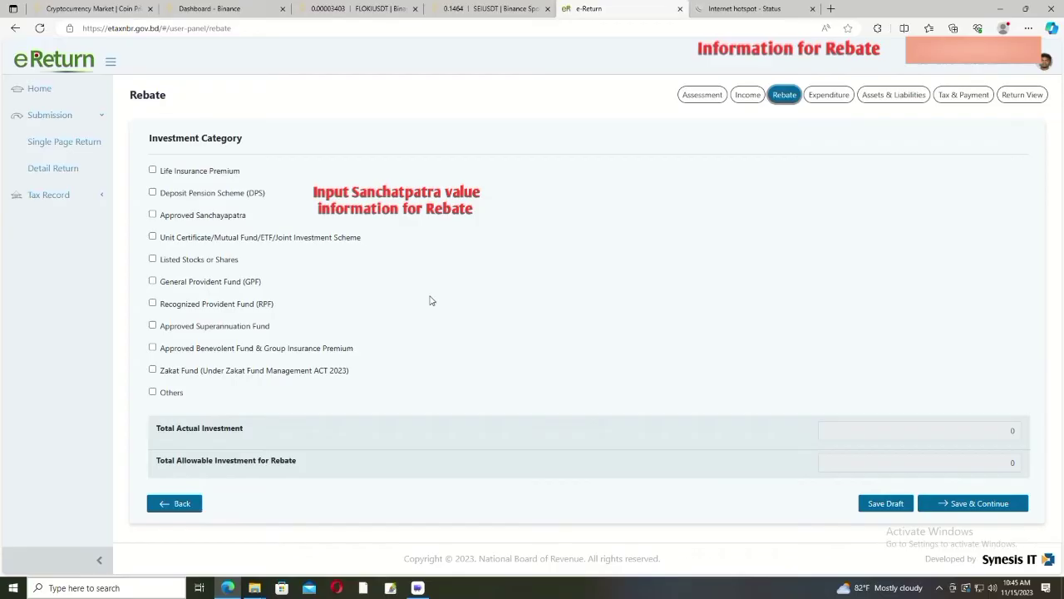
Step: Add an Approved Sanchayapatra investment and enter the certificate holder's full name
click(152, 214)
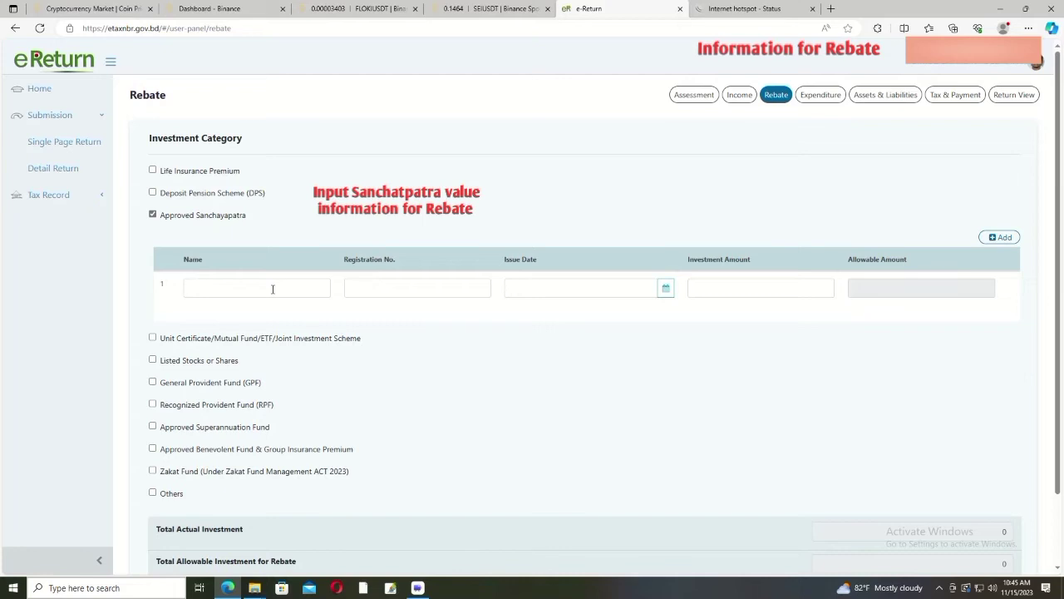
click(272, 288)
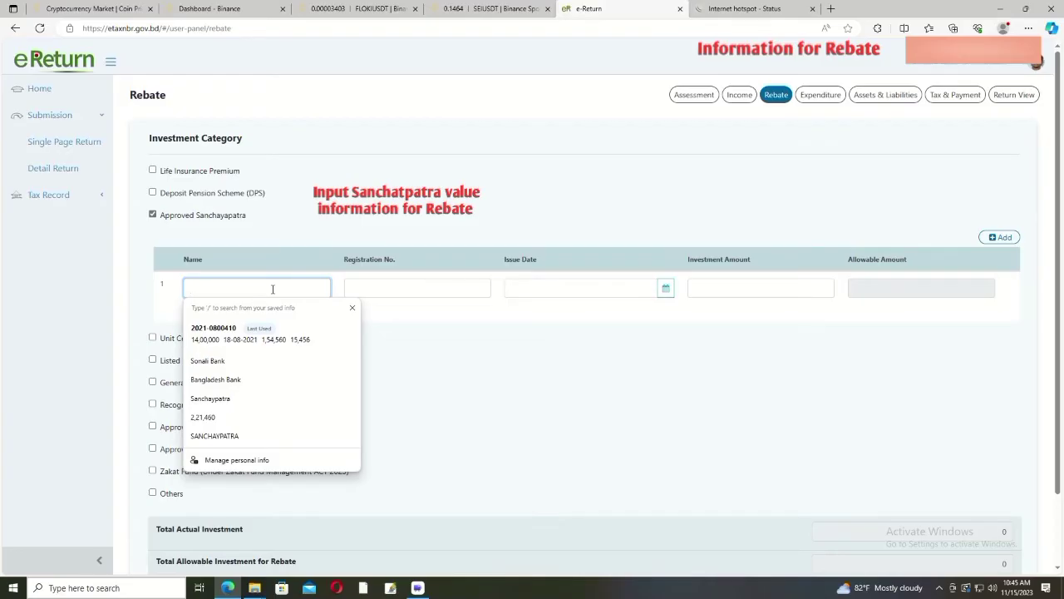
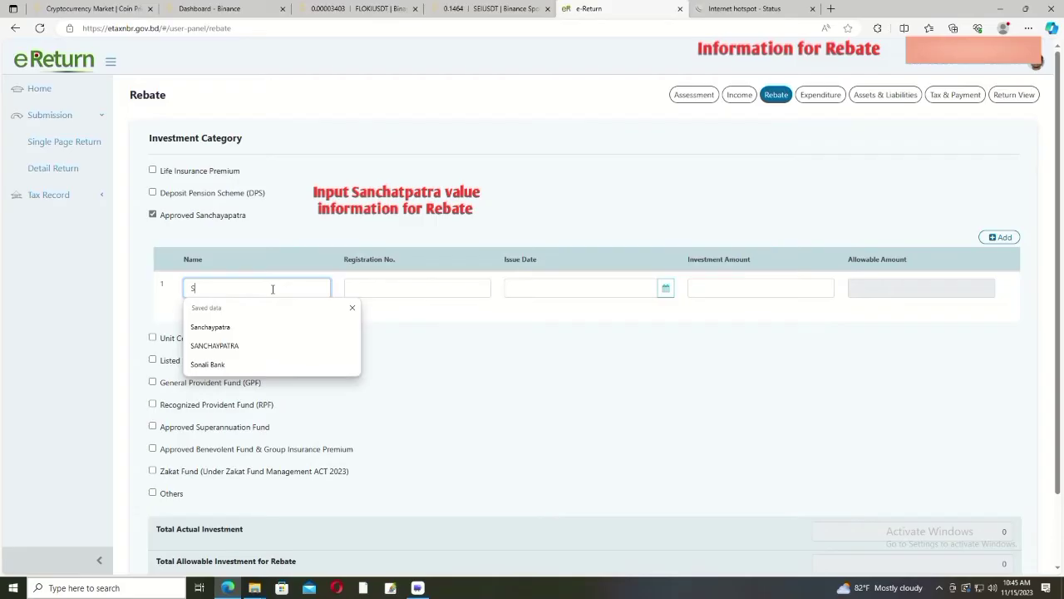
key(Escape)
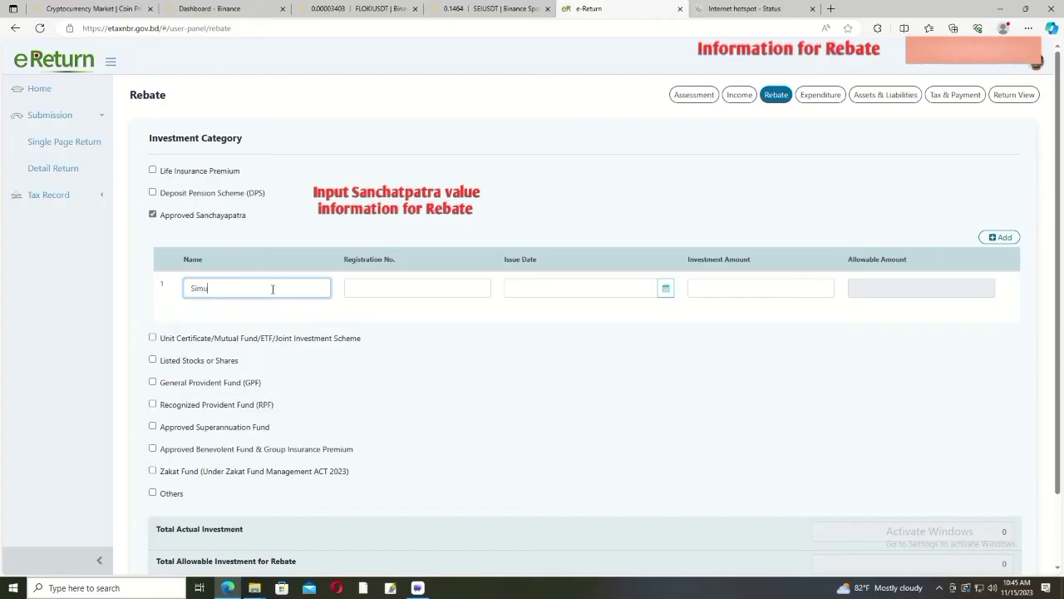
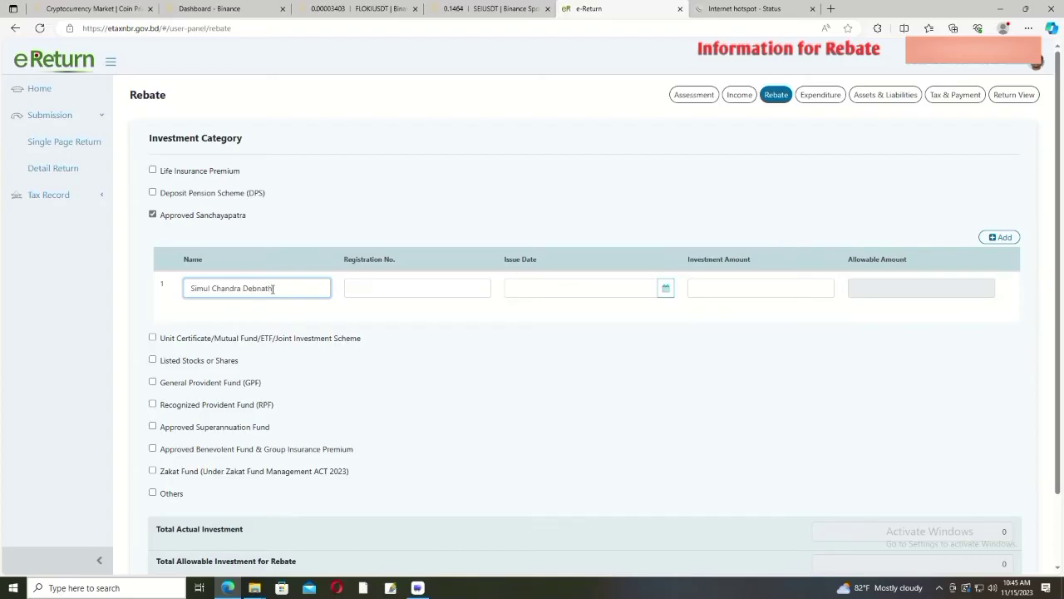
Step: Fill in the certificate registration number, issue date and investment amount 14,00,000
click(384, 293)
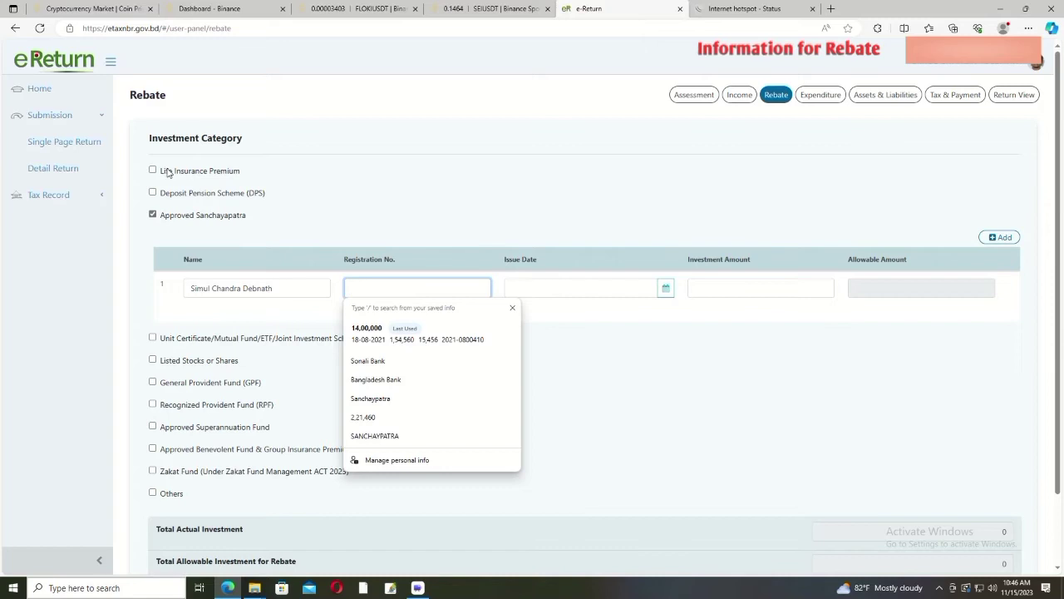
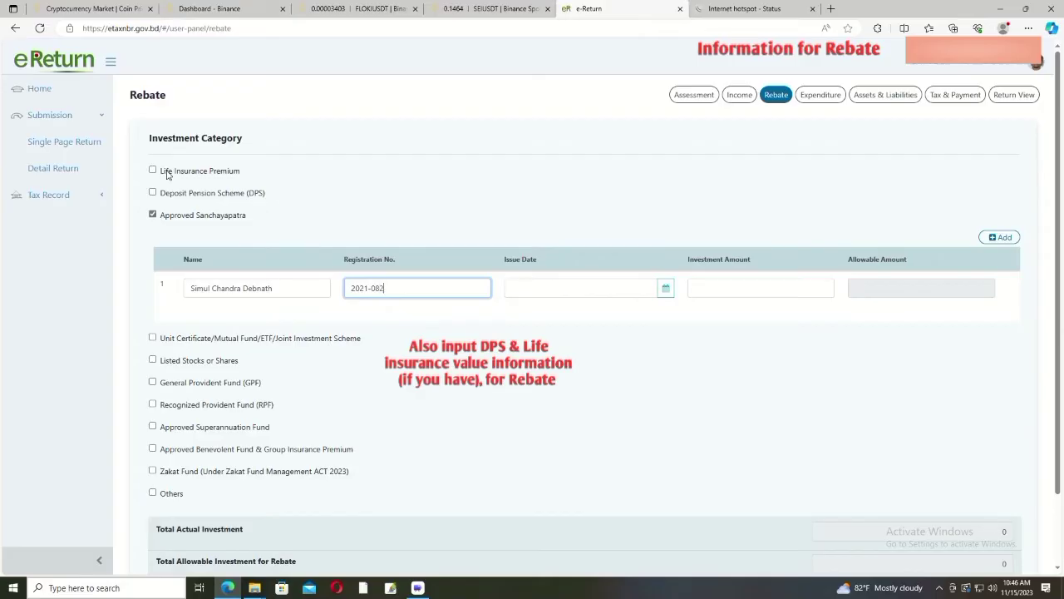
click(537, 288)
text(18)
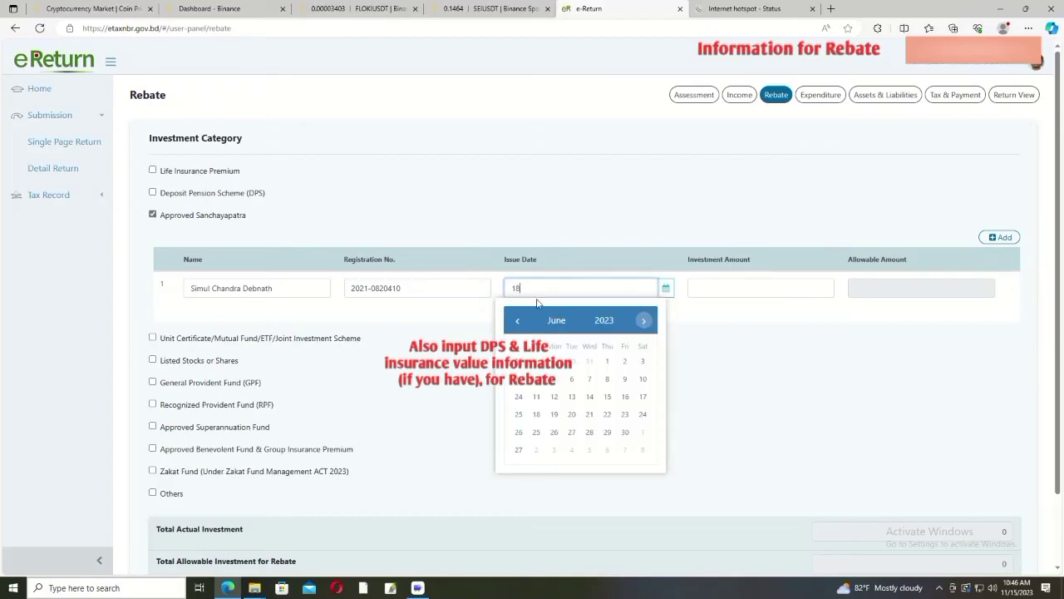
text(-08-2021)
click(720, 289)
text(14)
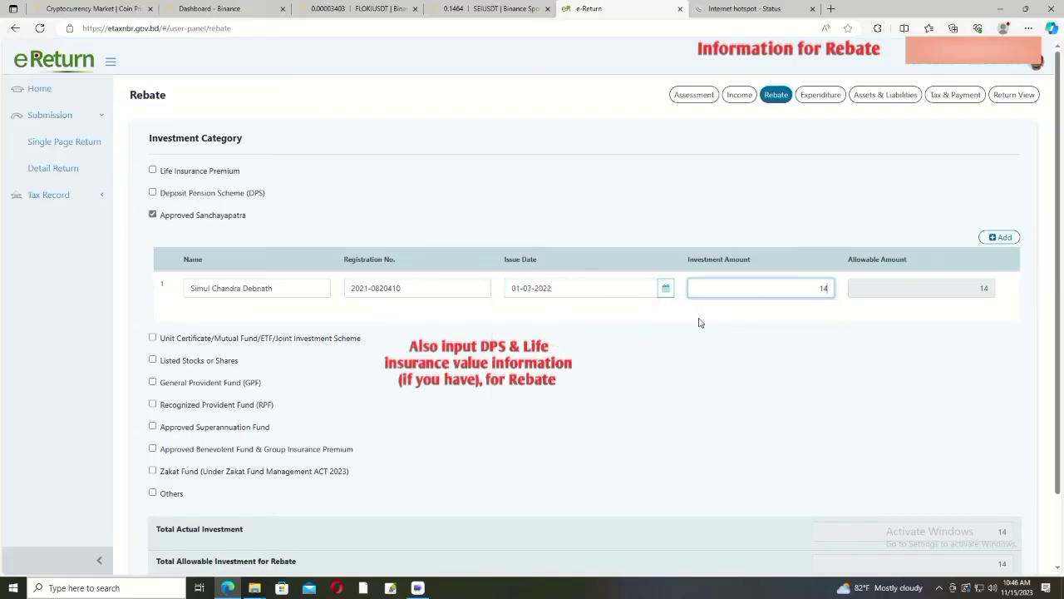
text(,00,000)
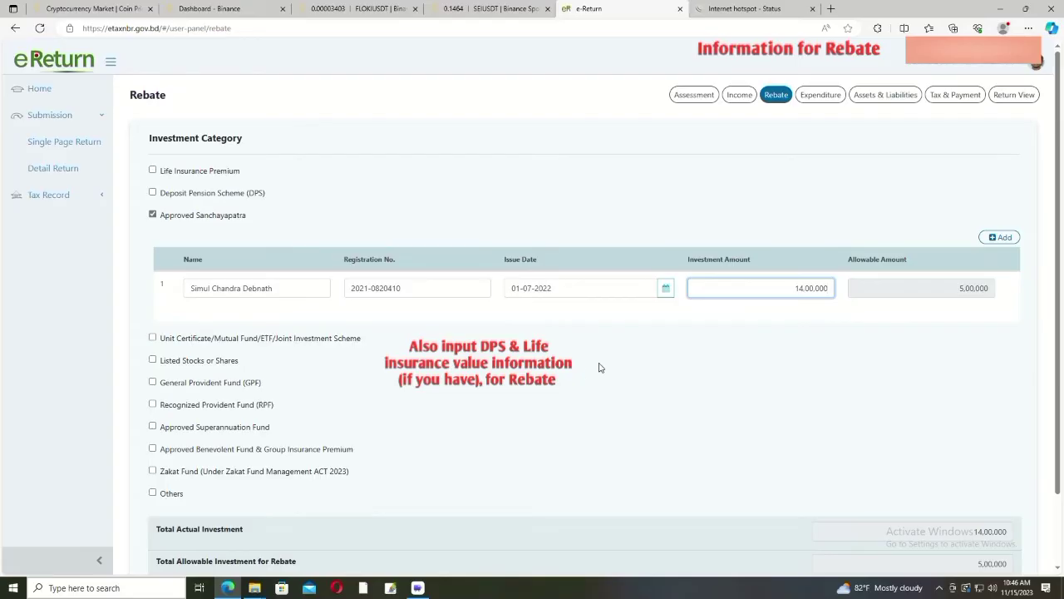
scroll(599, 366, down, 1)
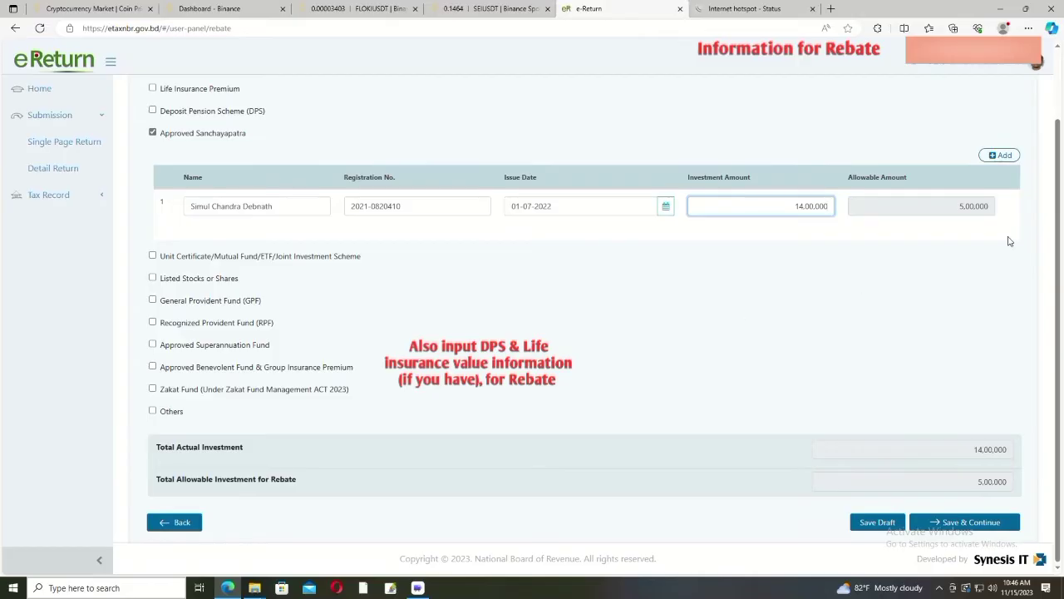
scroll(203, 248, up, 1)
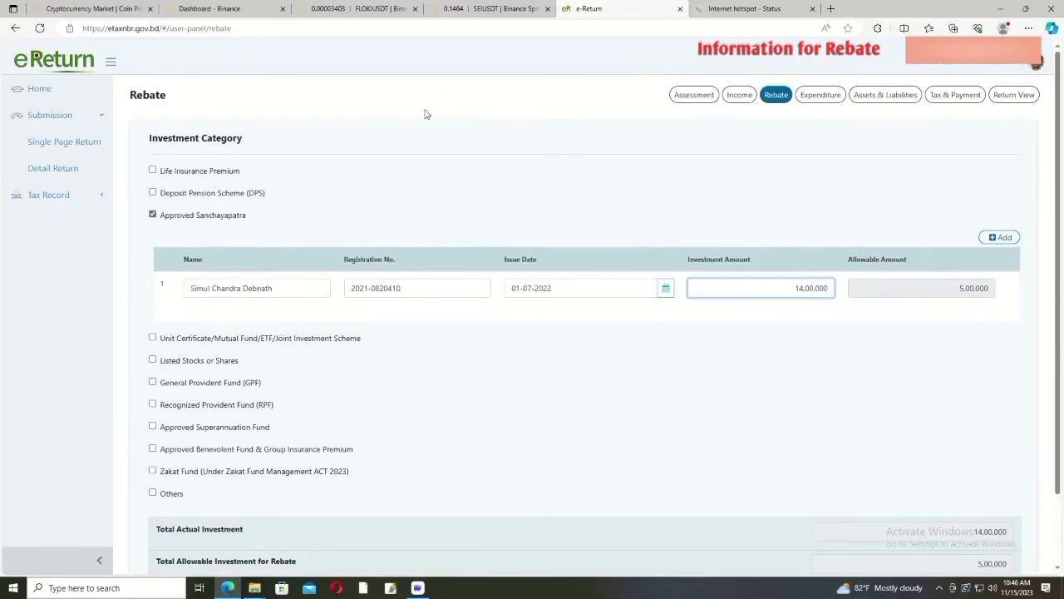
scroll(831, 366, down, 1)
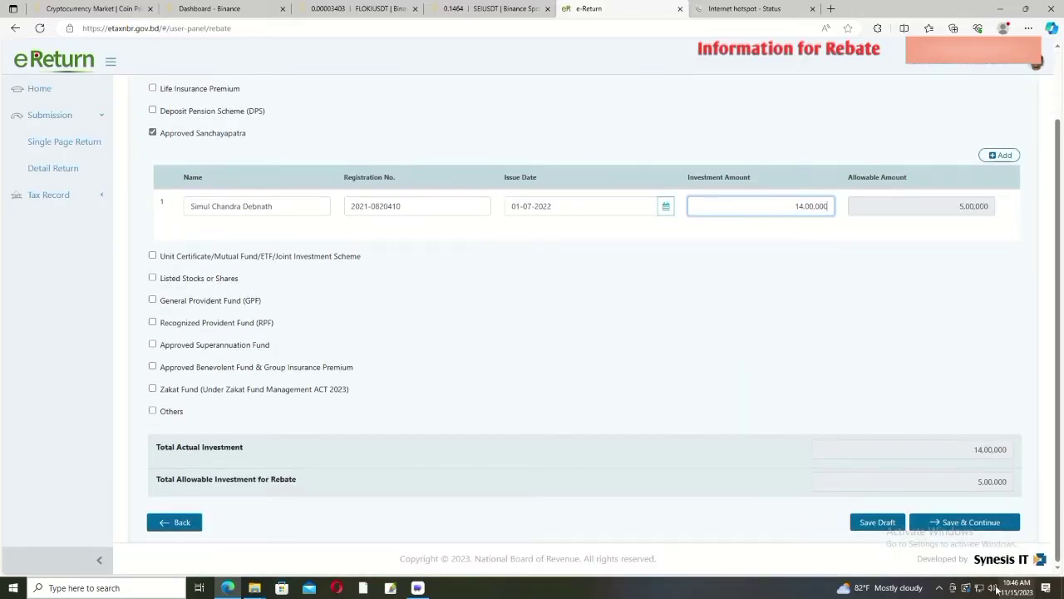
click(958, 524)
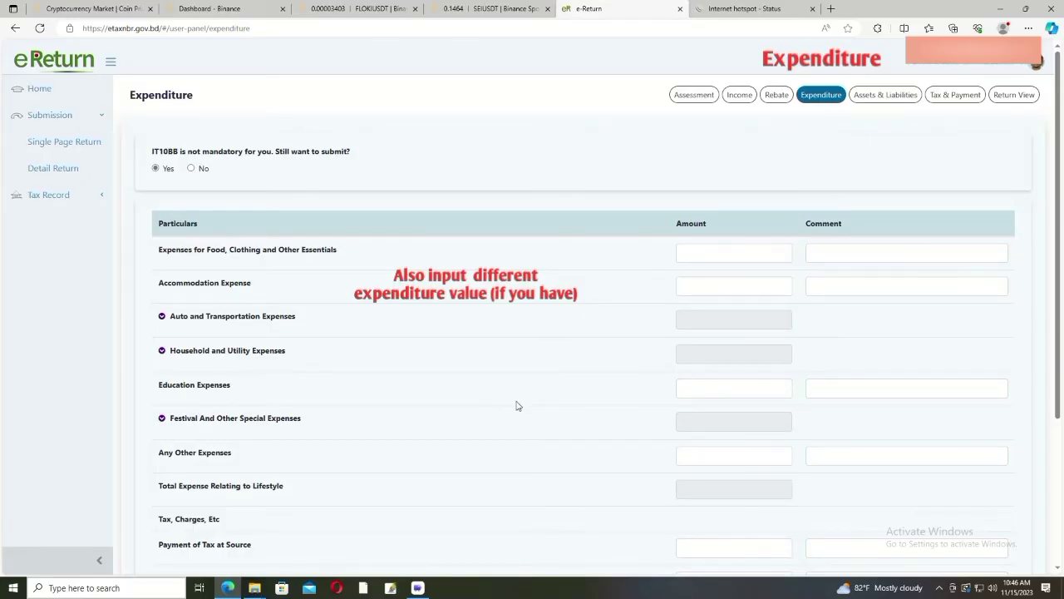
scroll(682, 378, down, 3)
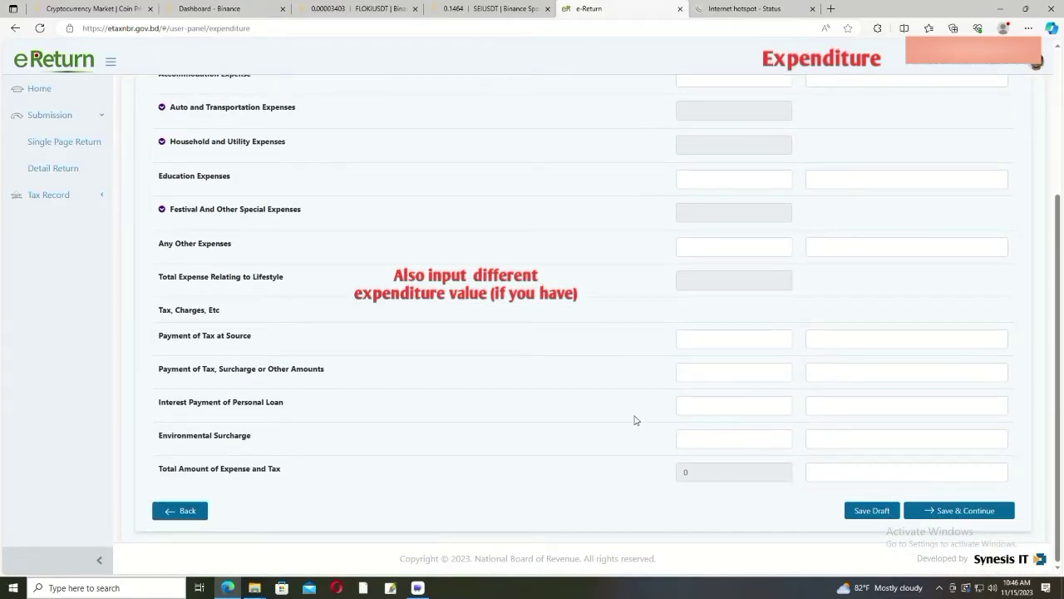
scroll(635, 420, up, 3)
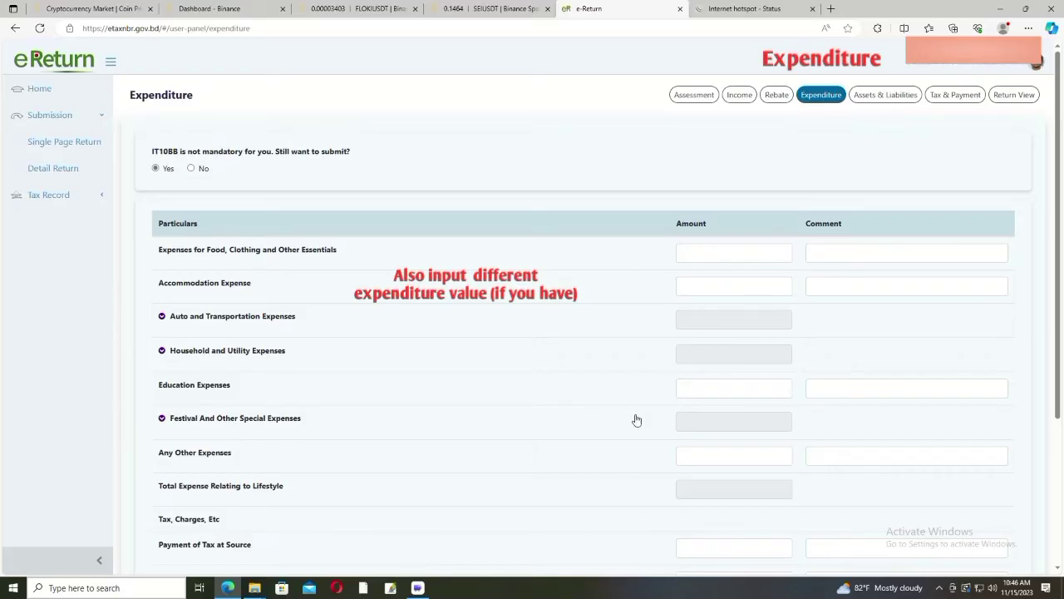
scroll(636, 420, down, 3)
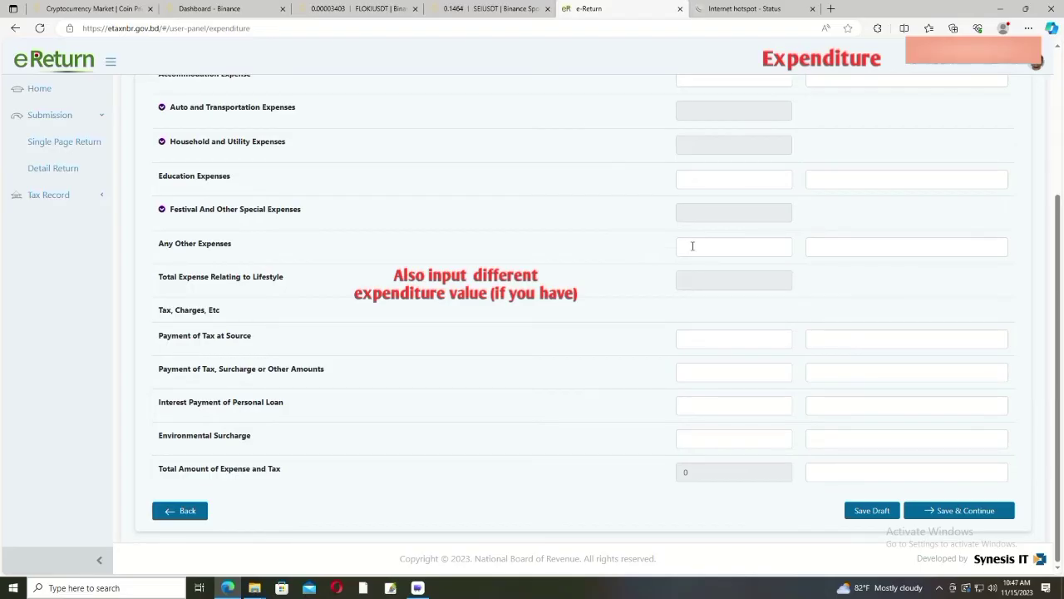
click(693, 246)
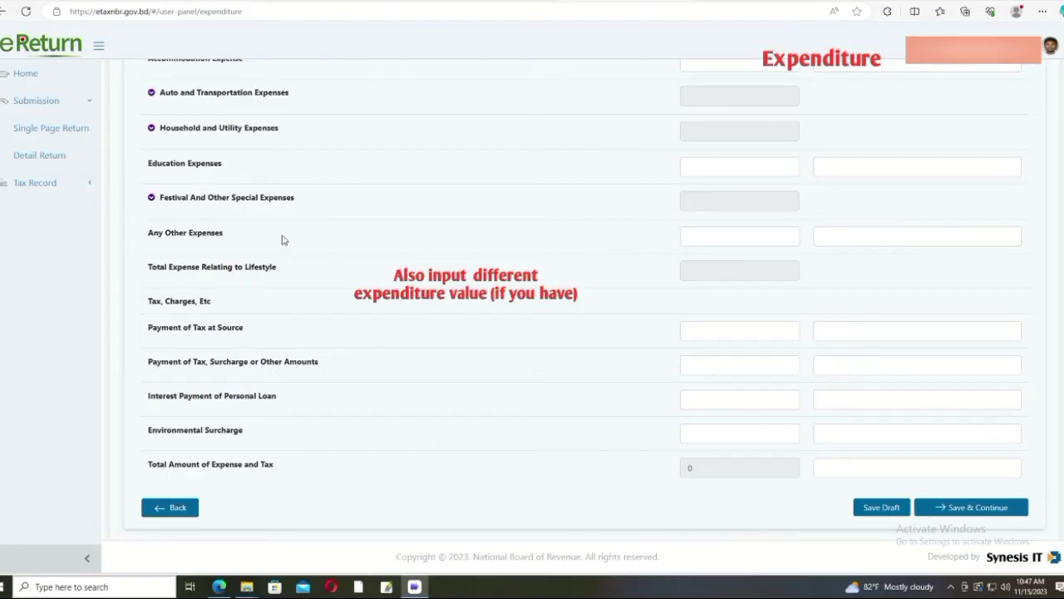
click(161, 205)
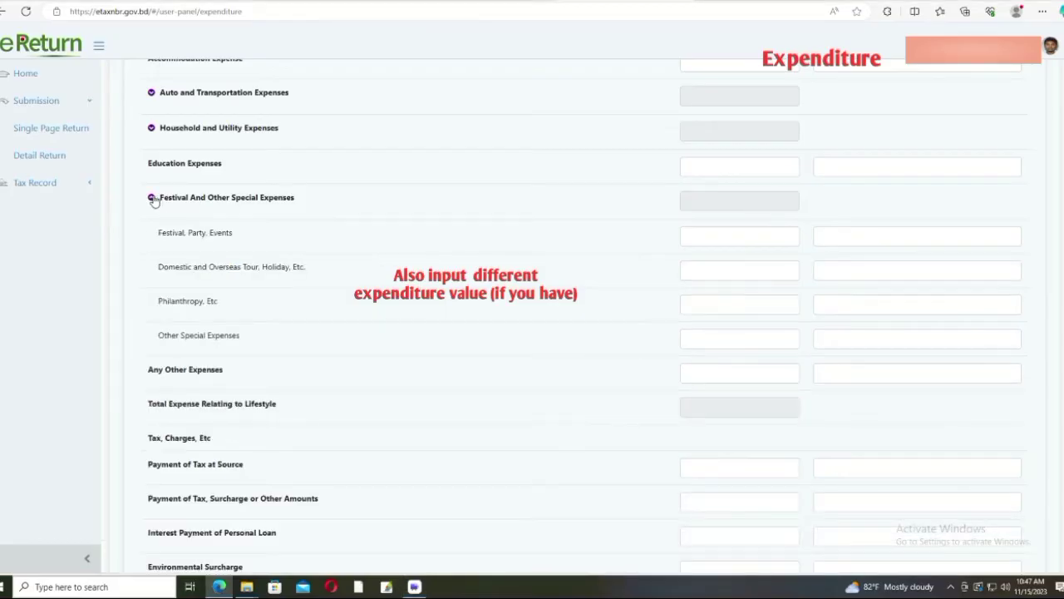
Step: Enter 10,000 under Festival, Party, Events and collapse the expense breakdowns
click(702, 239)
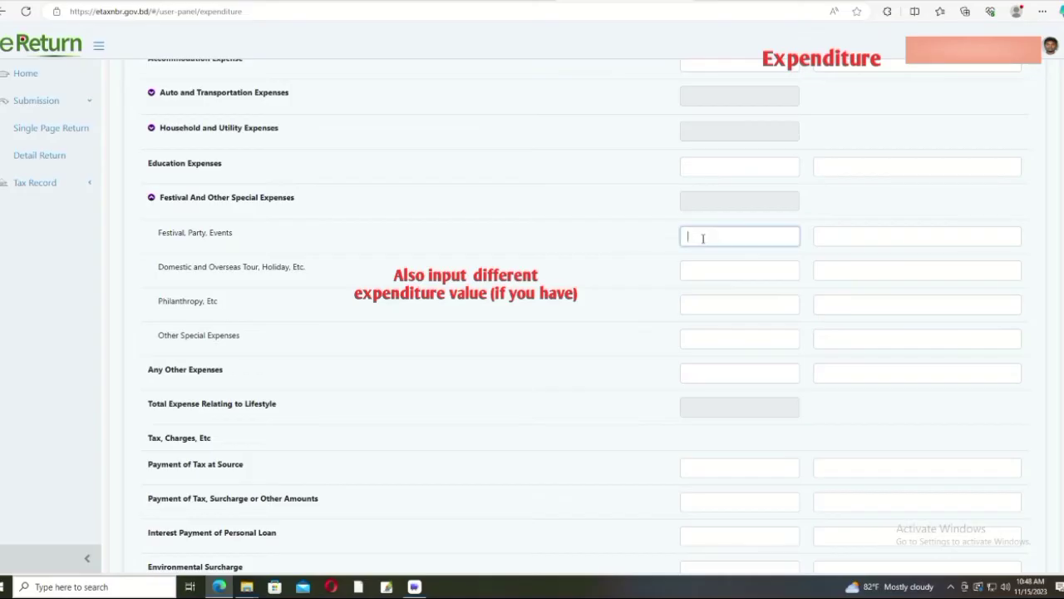
text(10,000)
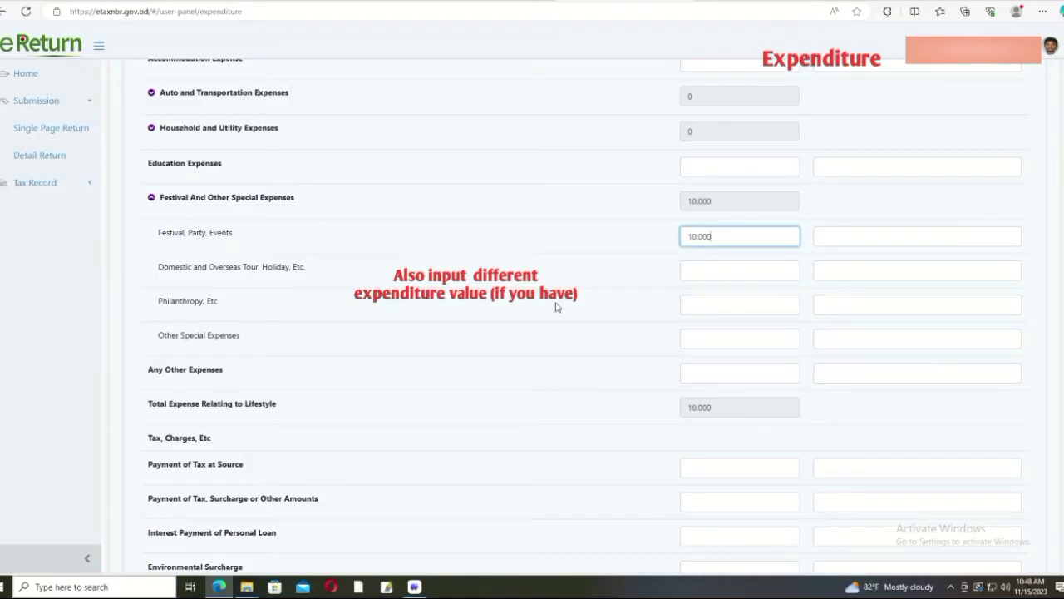
click(152, 197)
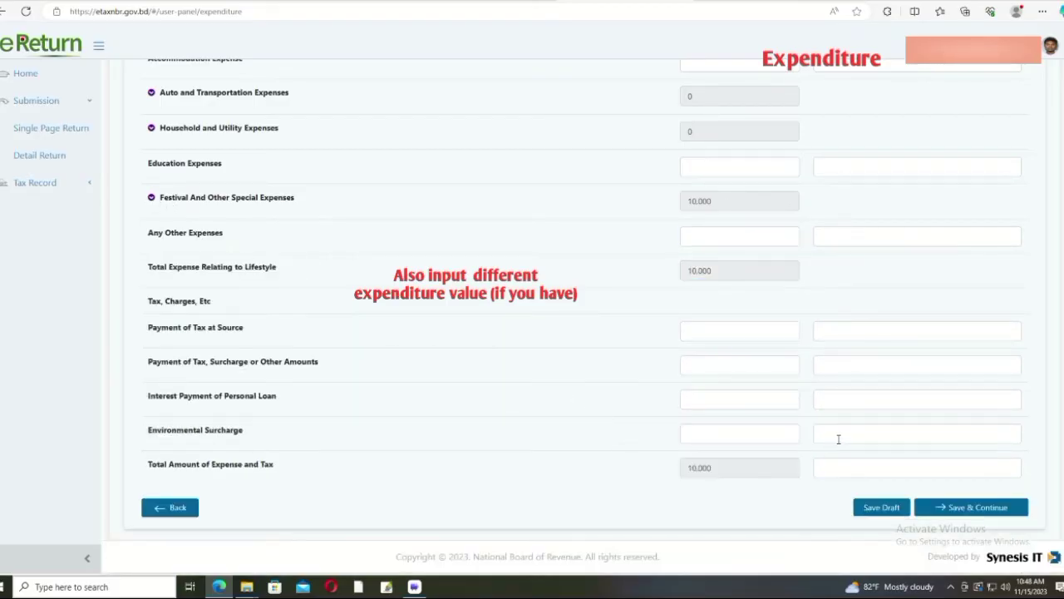
scroll(837, 434, up, 1)
scroll(837, 434, down, 1)
scroll(838, 430, up, 3)
scroll(838, 430, up, 1)
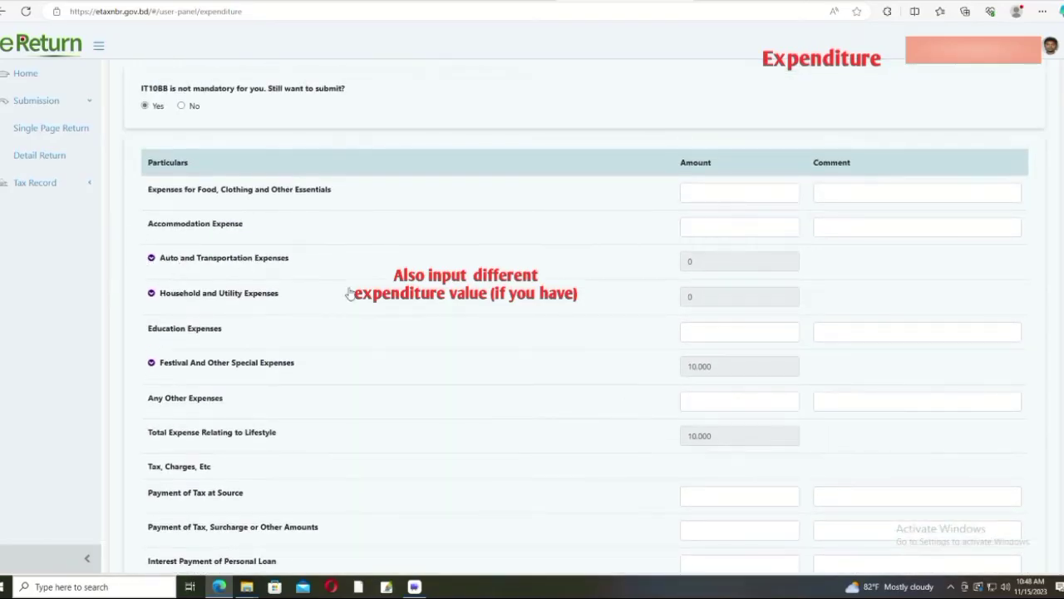
click(151, 258)
scroll(208, 293, down, 1)
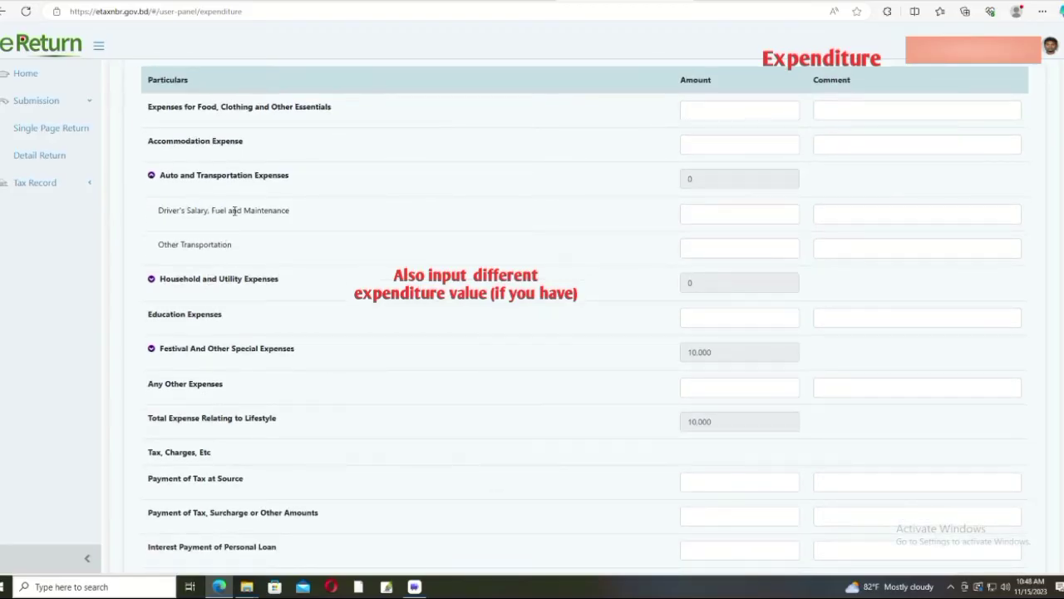
click(152, 176)
scroll(191, 259, down, 1)
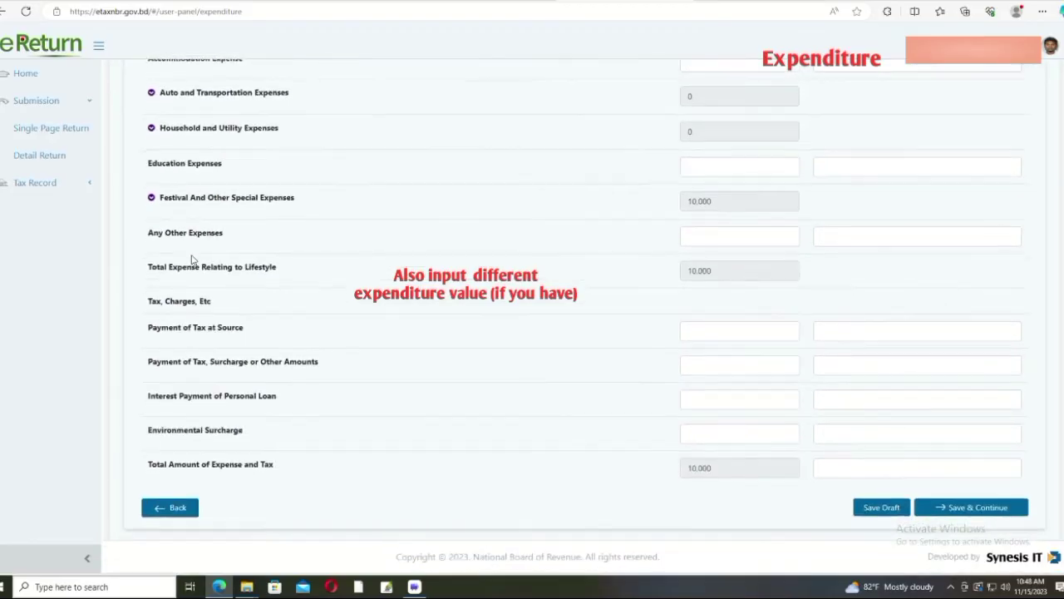
click(152, 198)
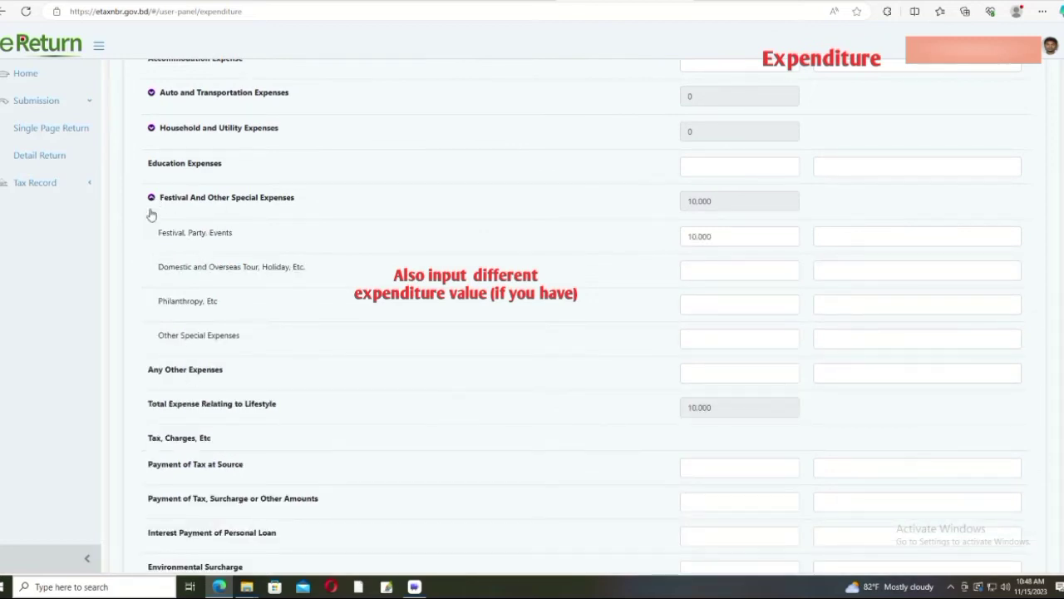
click(152, 198)
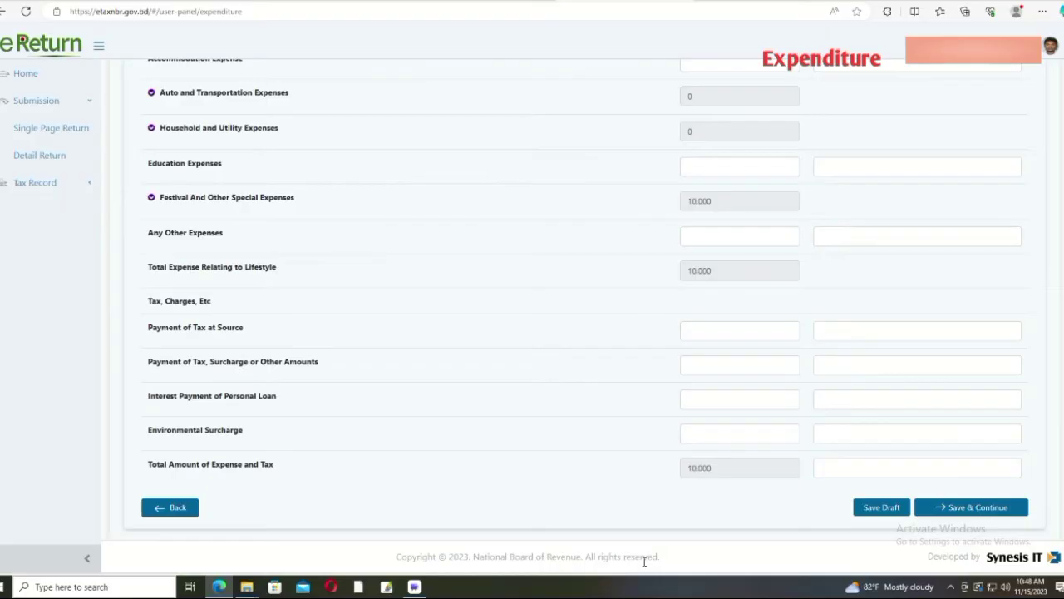
Step: Save the expenditure, review the Assets & Liabilities summary, and tick Financial Assets
click(960, 509)
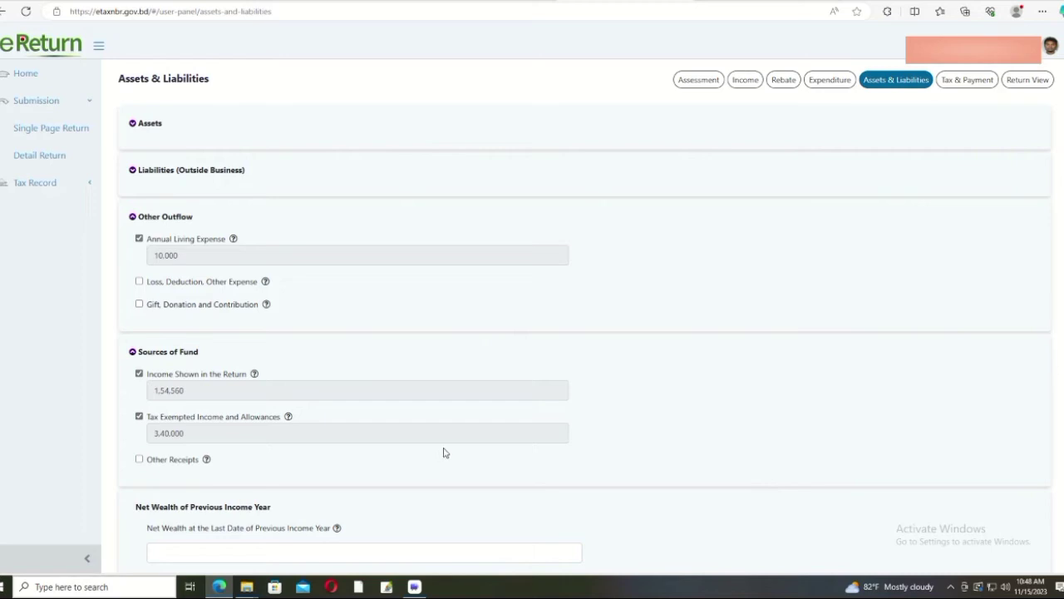
scroll(442, 456, down, 2)
scroll(443, 452, down, 3)
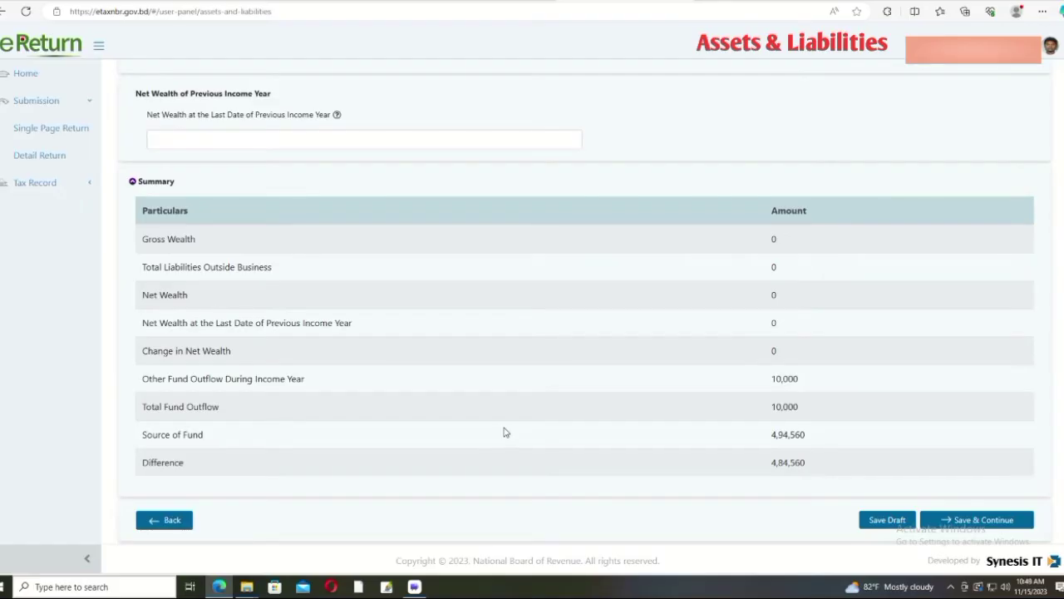
scroll(508, 430, up, 5)
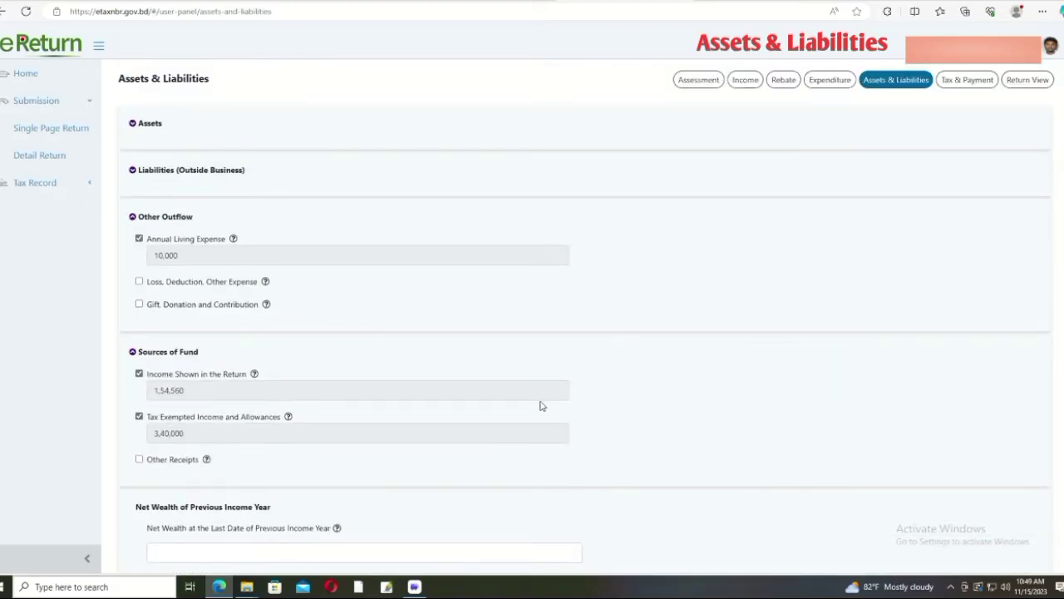
scroll(662, 420, down, 4)
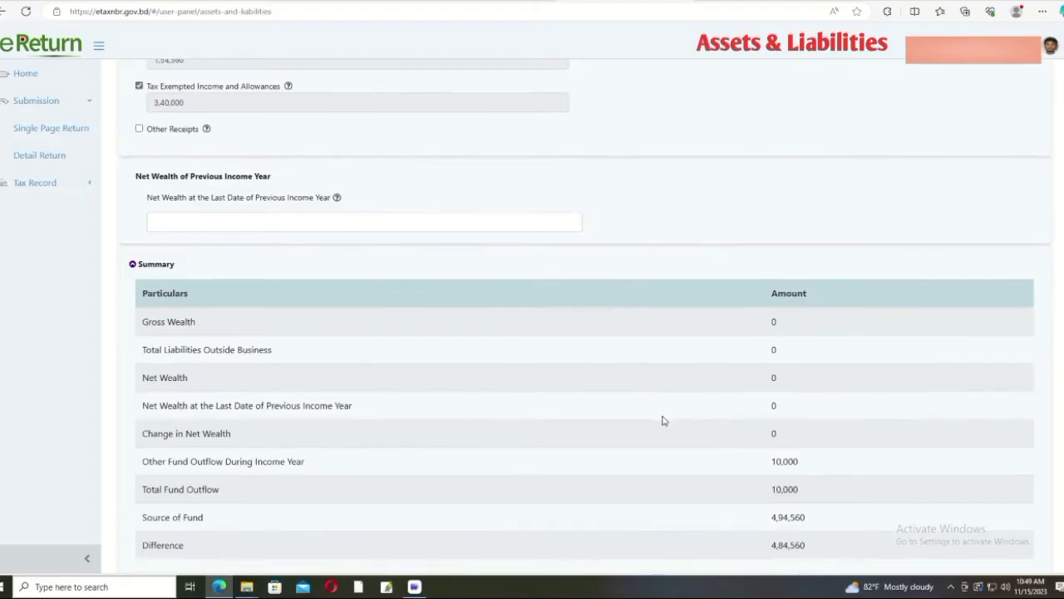
scroll(662, 420, down, 1)
scroll(662, 421, up, 5)
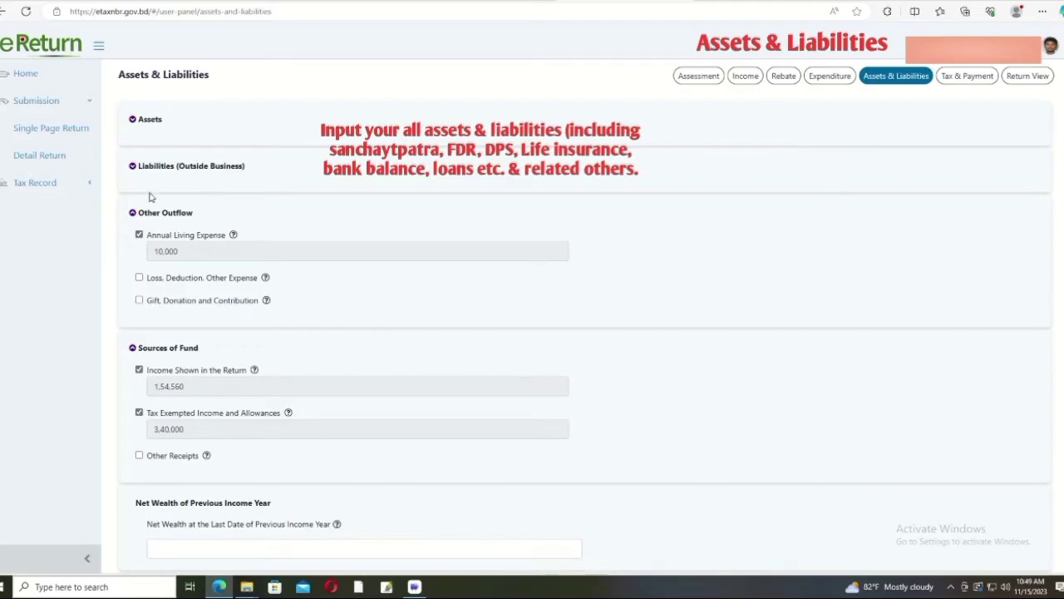
scroll(142, 169, up, 1)
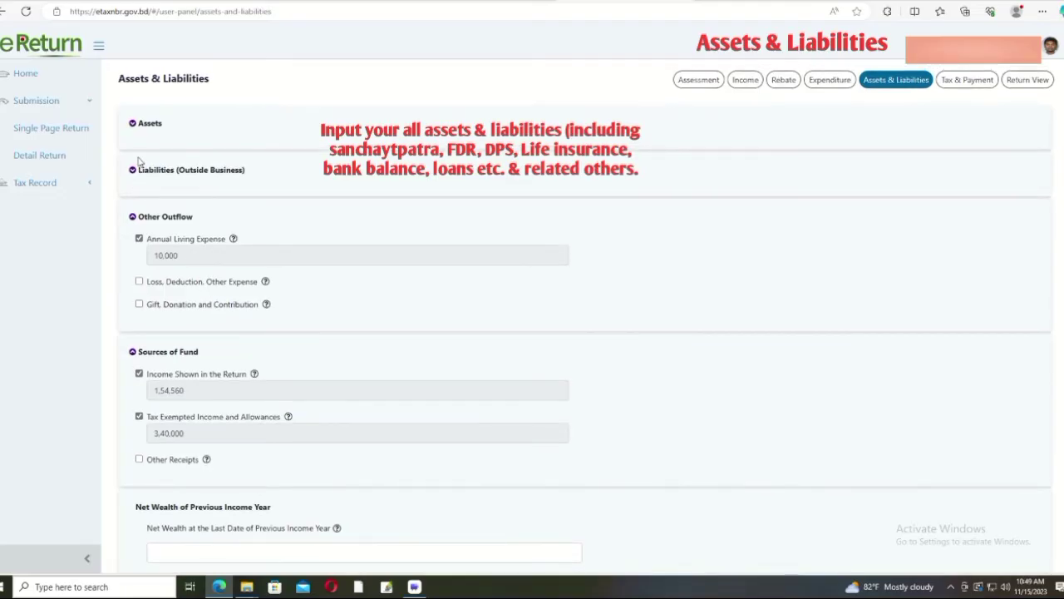
click(132, 124)
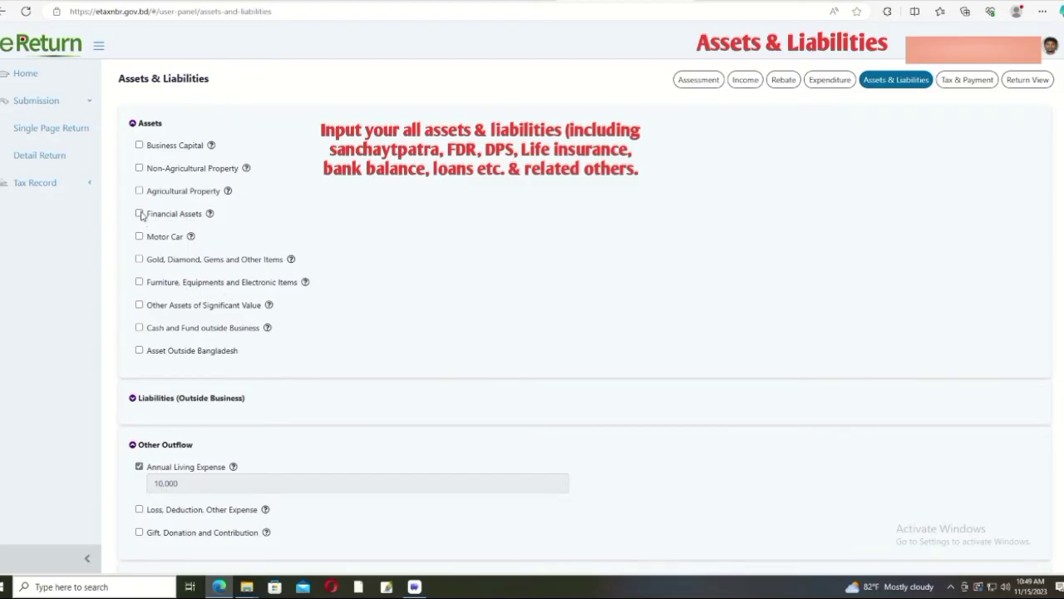
click(140, 213)
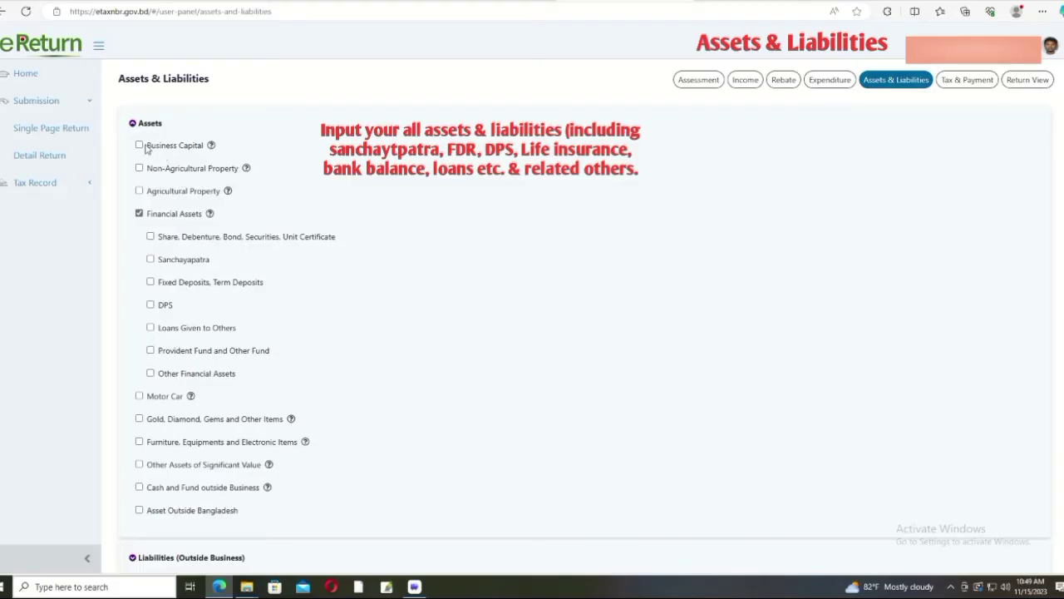
Step: Preview and clear Business Capital, Non-Agricultural and Agricultural Property, then tick Sanchayapatra
click(139, 145)
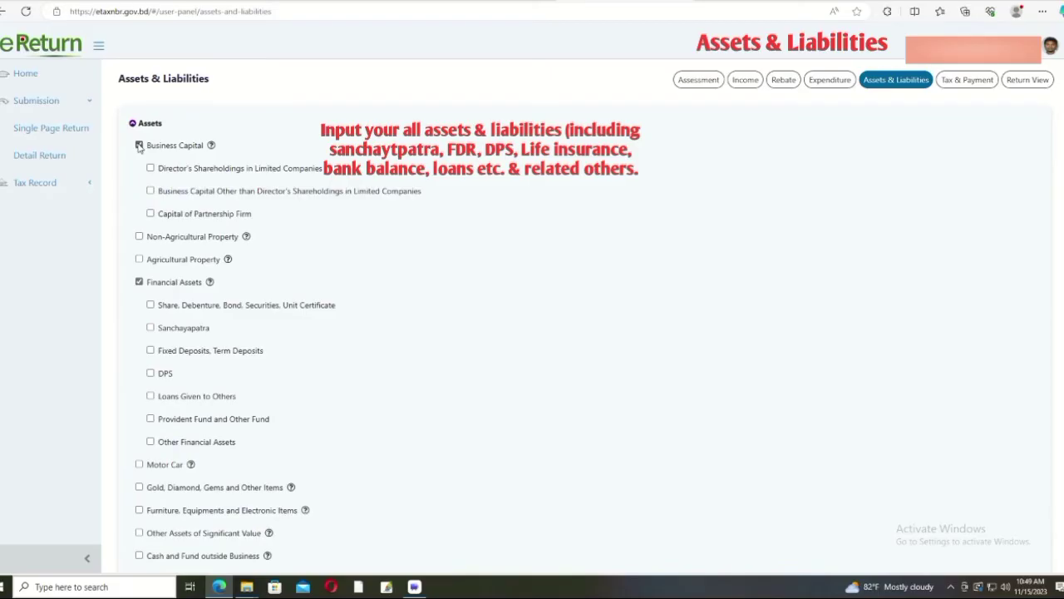
click(139, 145)
click(139, 168)
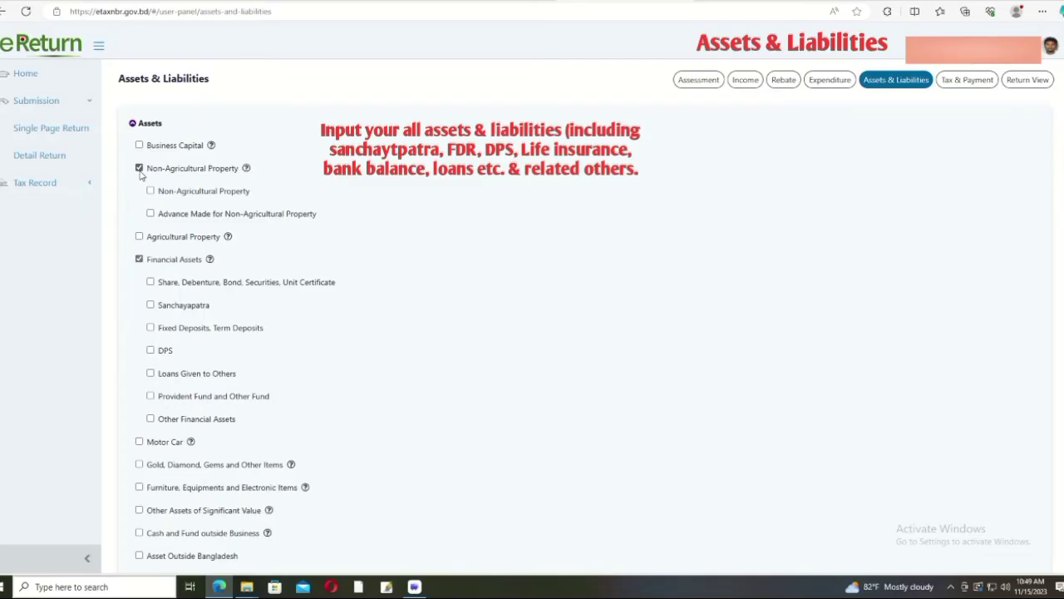
click(139, 168)
click(139, 191)
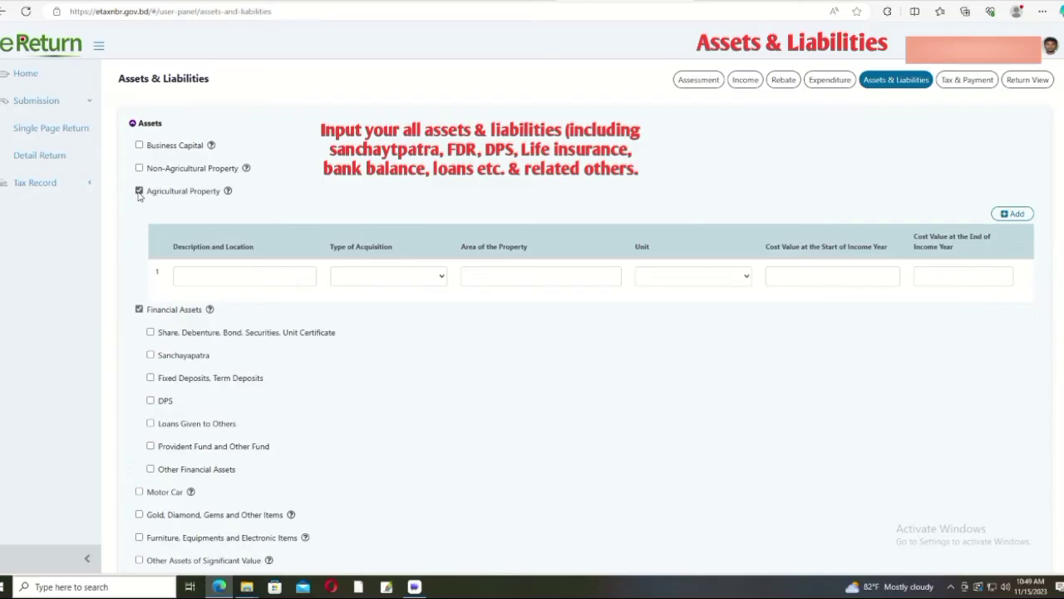
click(139, 191)
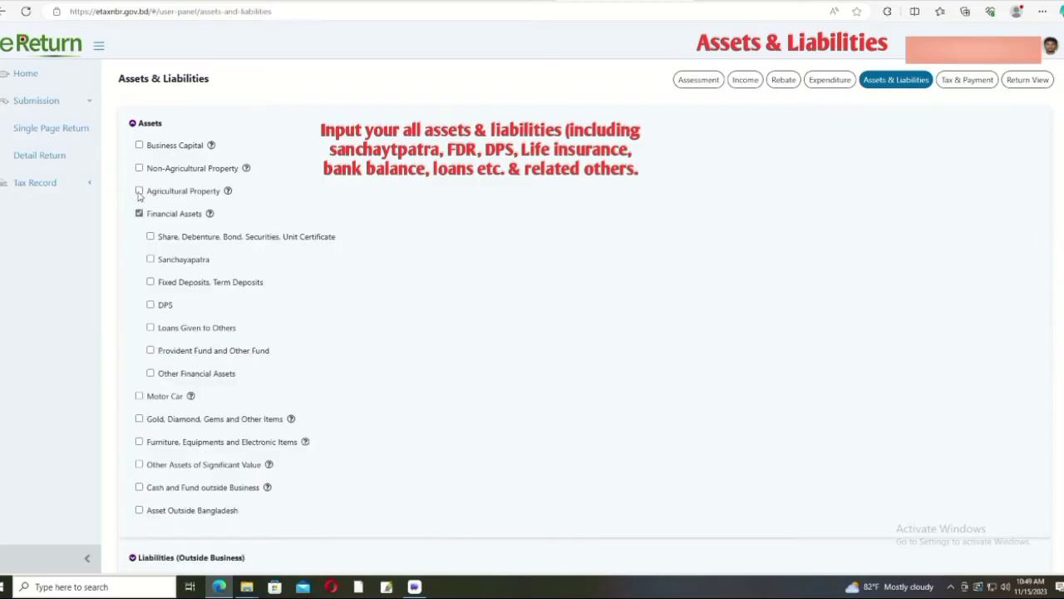
click(151, 260)
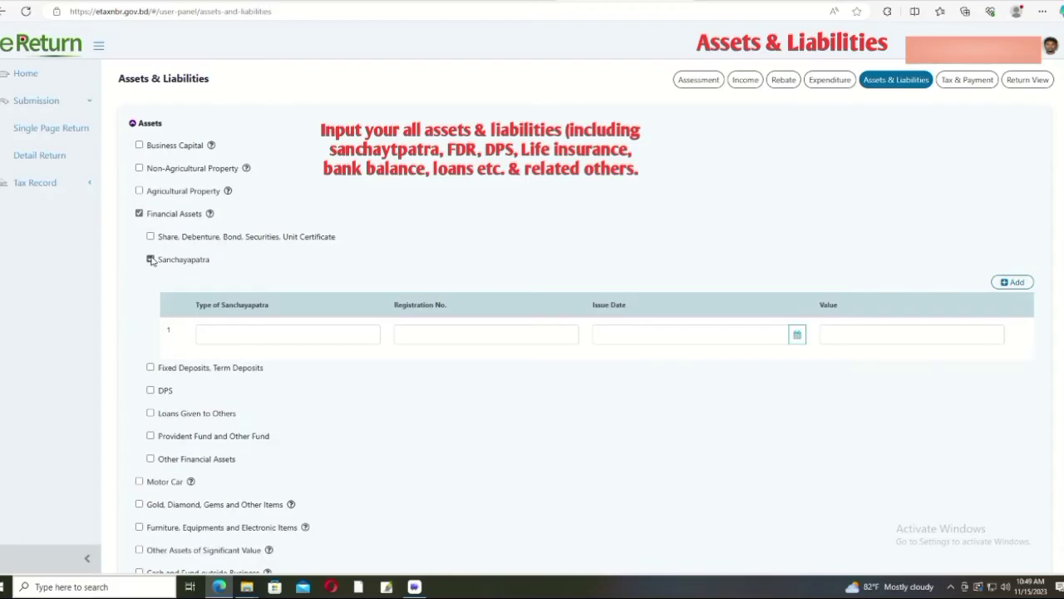
Step: Add a 3 years Sanchaypatra asset with its registration number, issue date 18-08-2021, value 14,00,000
click(231, 333)
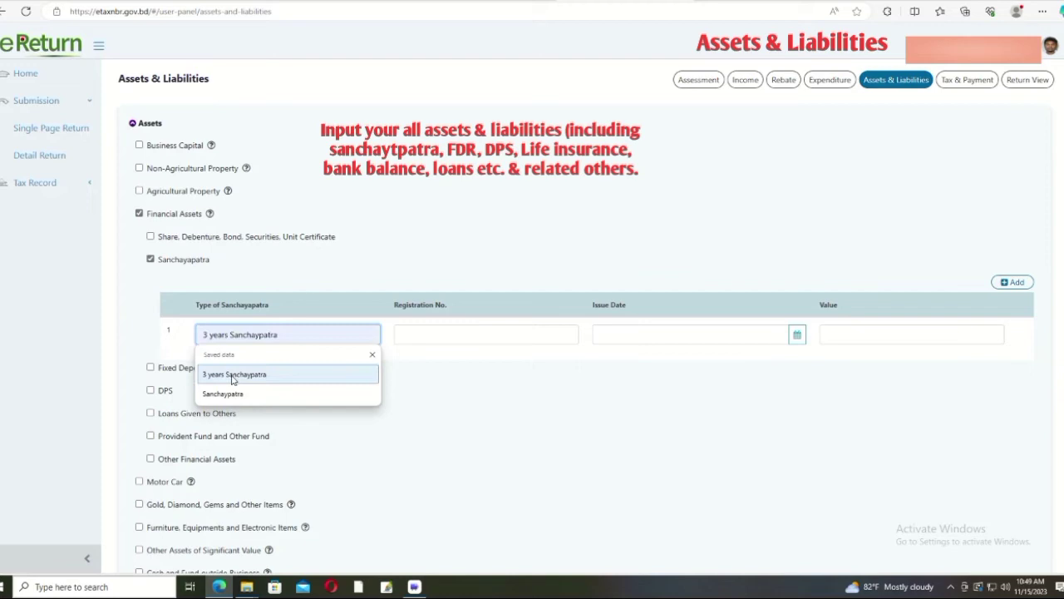
click(232, 375)
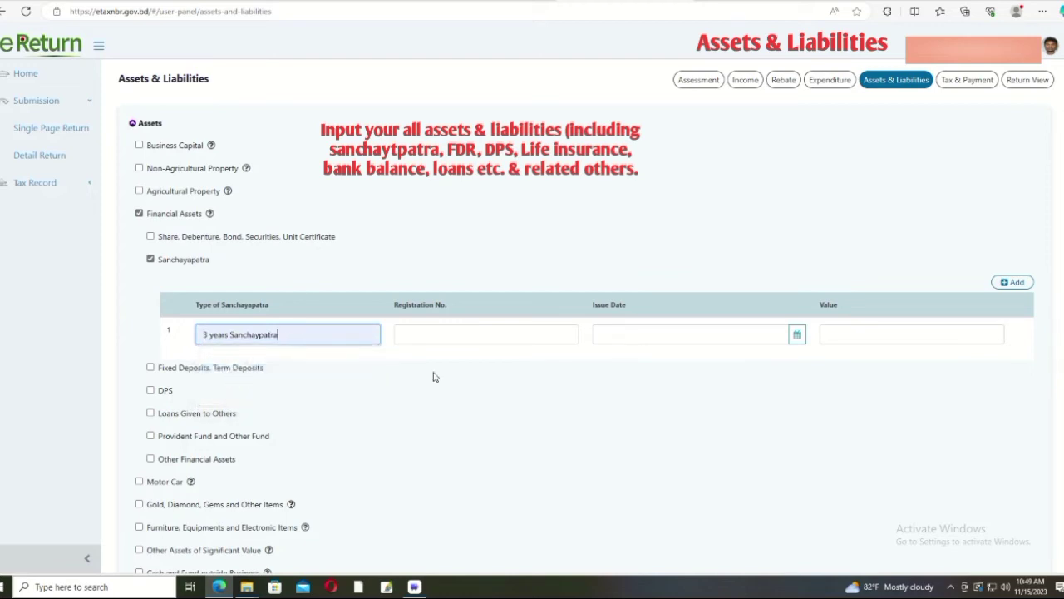
click(449, 336)
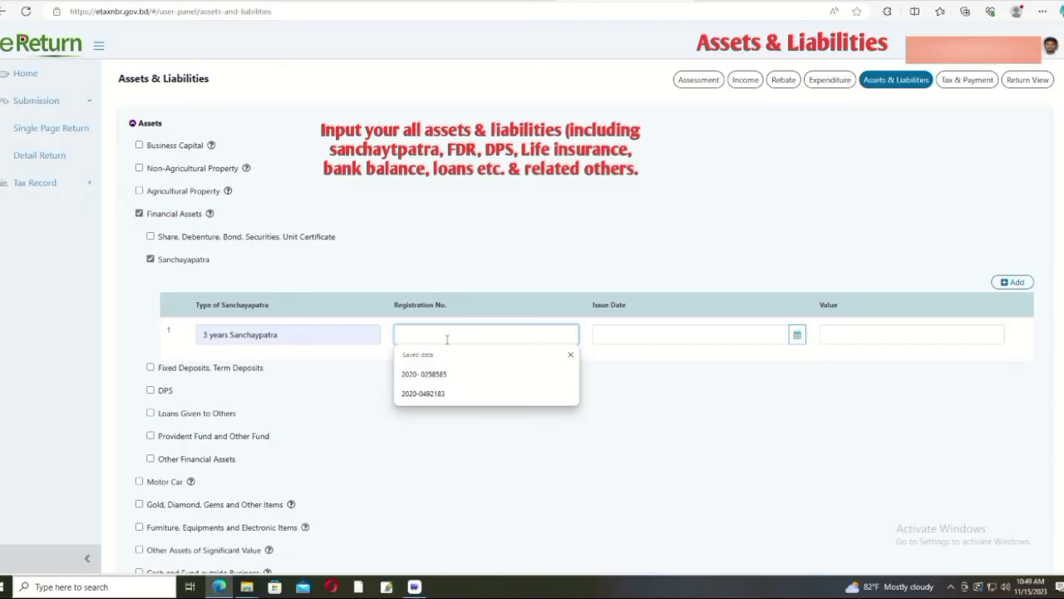
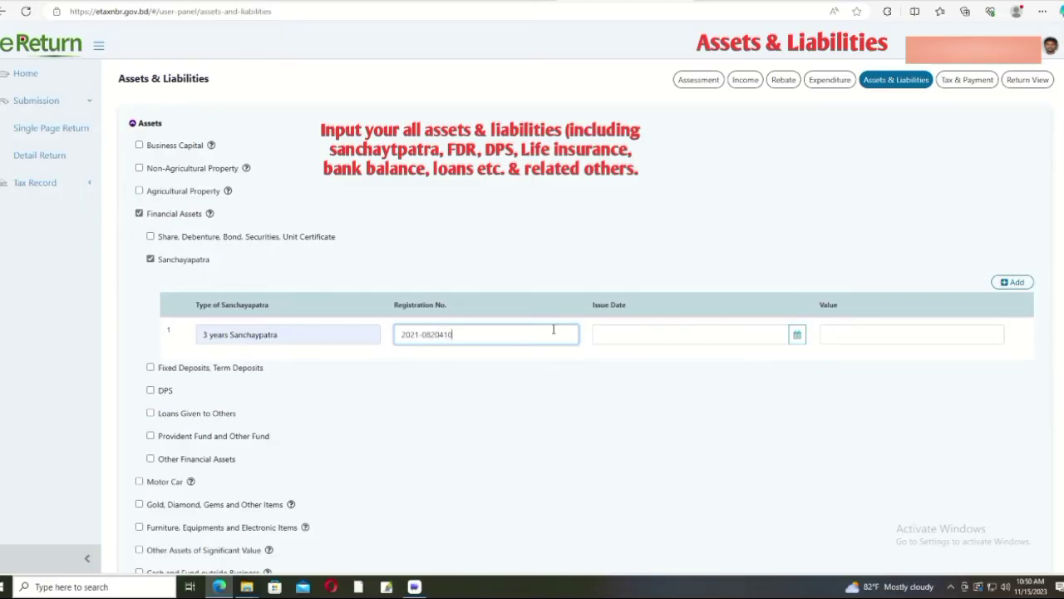
click(619, 335)
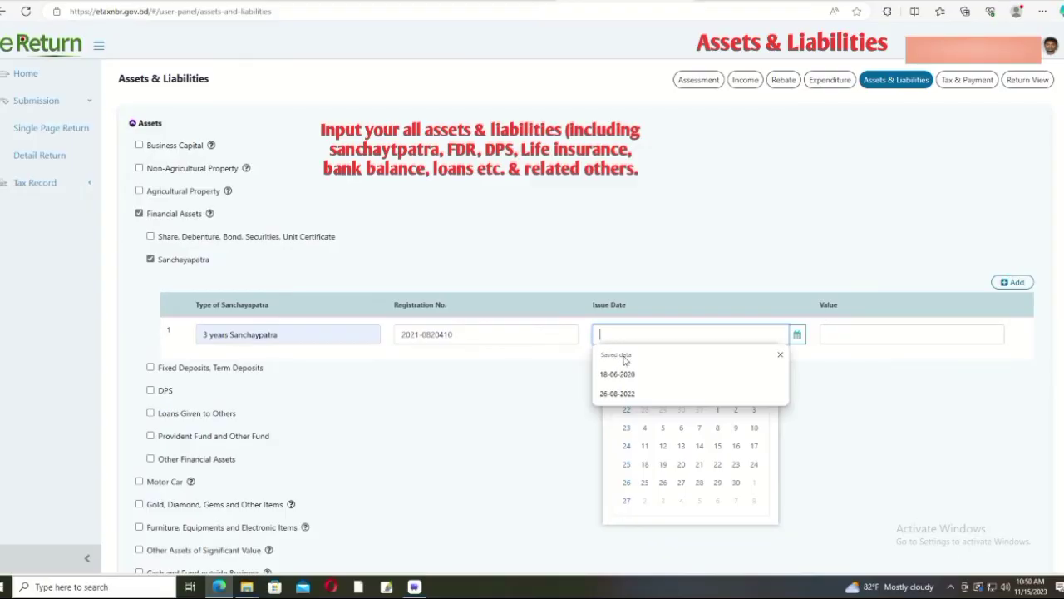
text(18-06-2020)
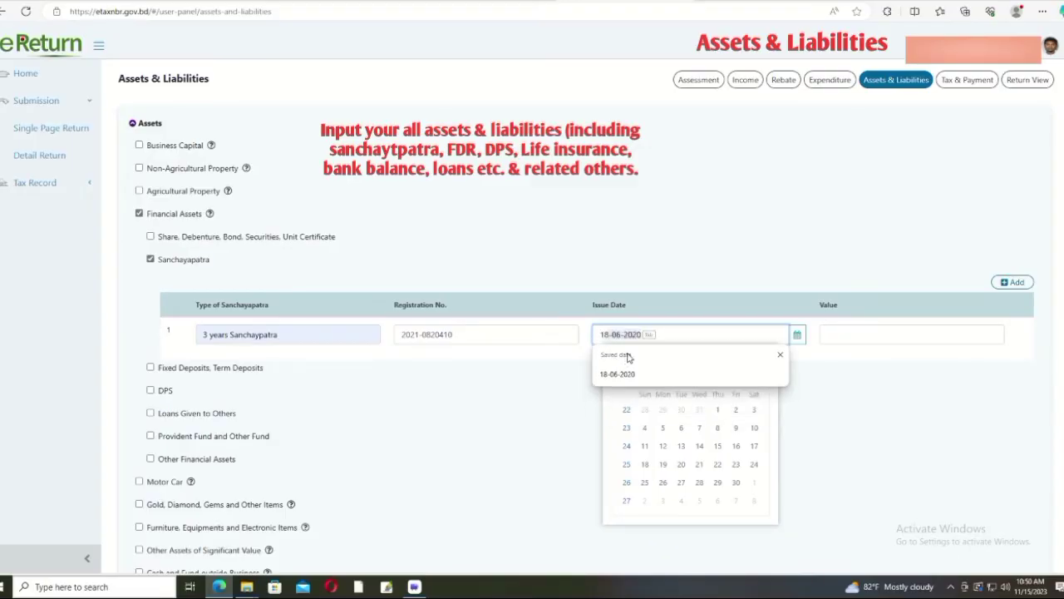
text(8-08-2021)
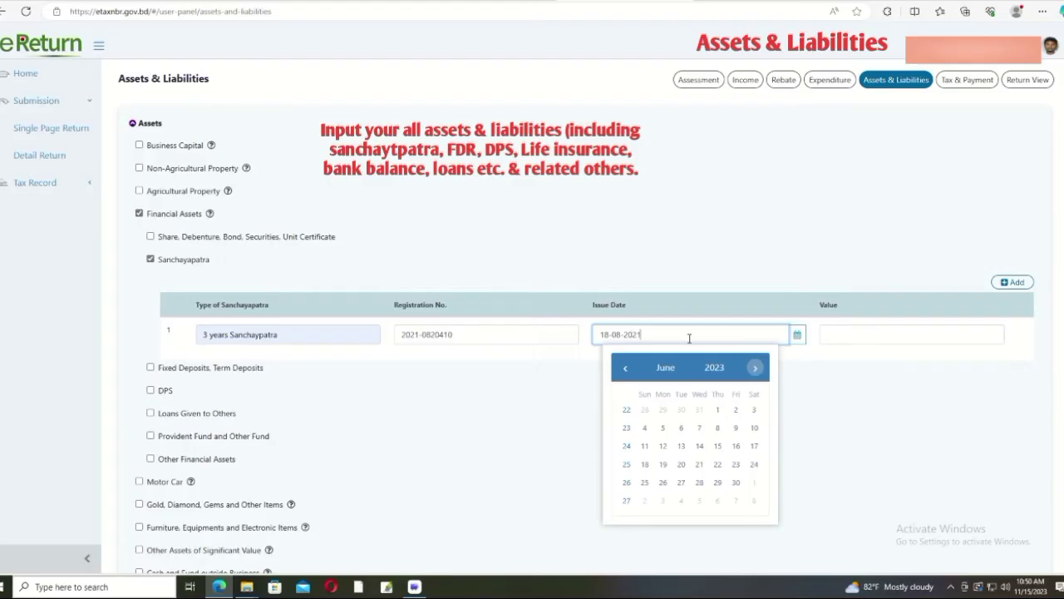
click(839, 338)
text(1,000)
key(ctrl+a)
text(14,00,000)
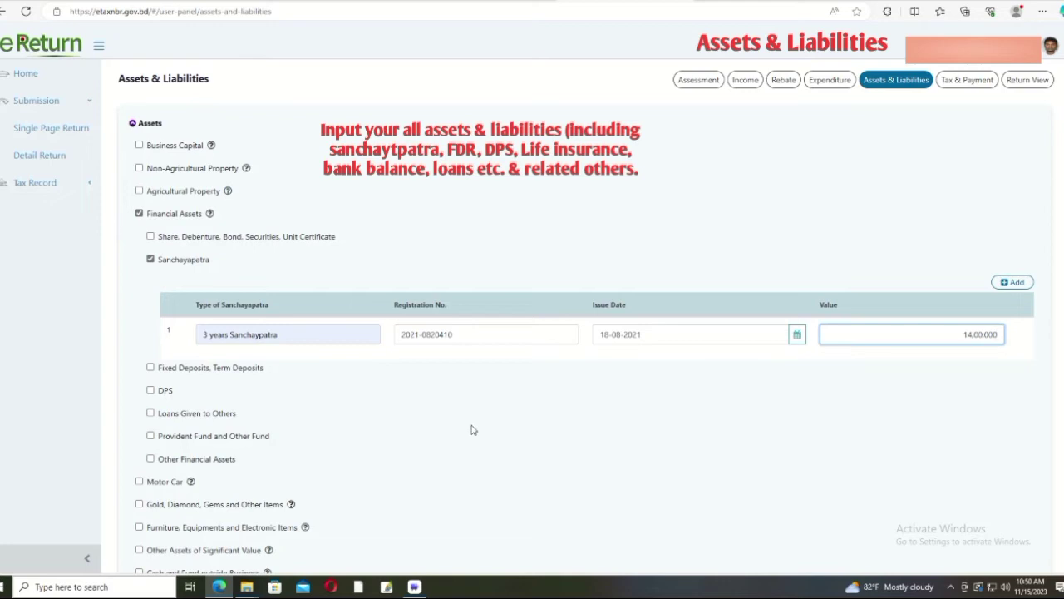
scroll(471, 430, down, 1)
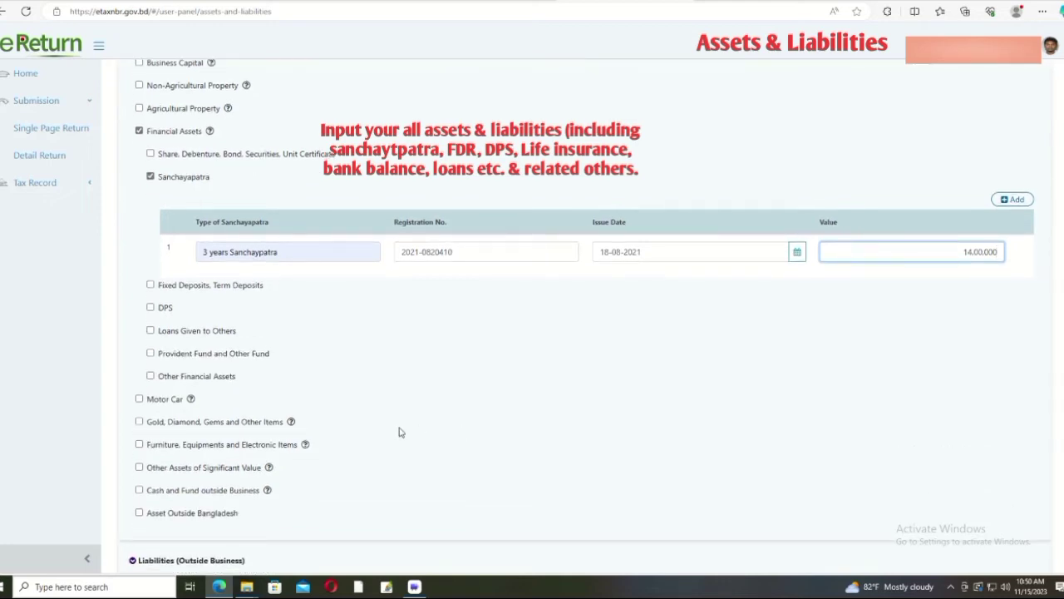
Step: Tick and untick Fixed Deposits, DPS, Loans Given, Provident Fund and Other Financial Assets
scroll(380, 376, down, 1)
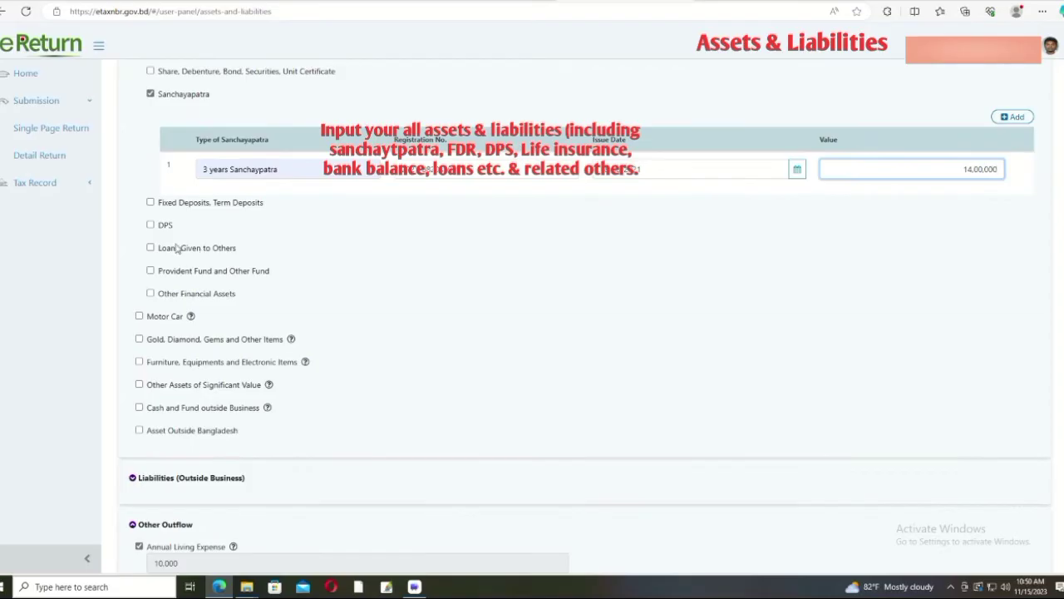
click(151, 202)
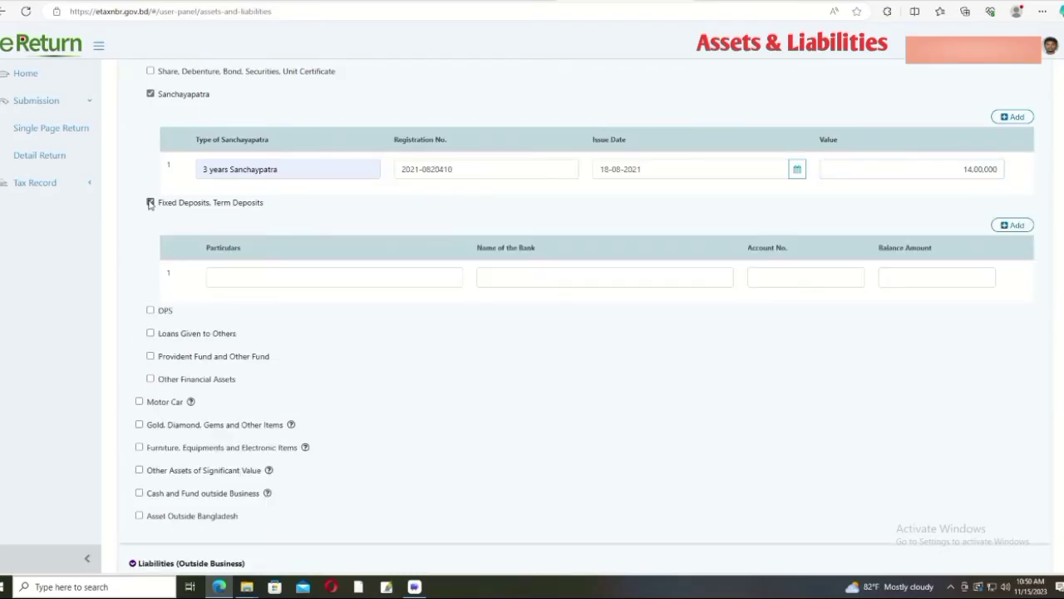
click(150, 202)
click(150, 225)
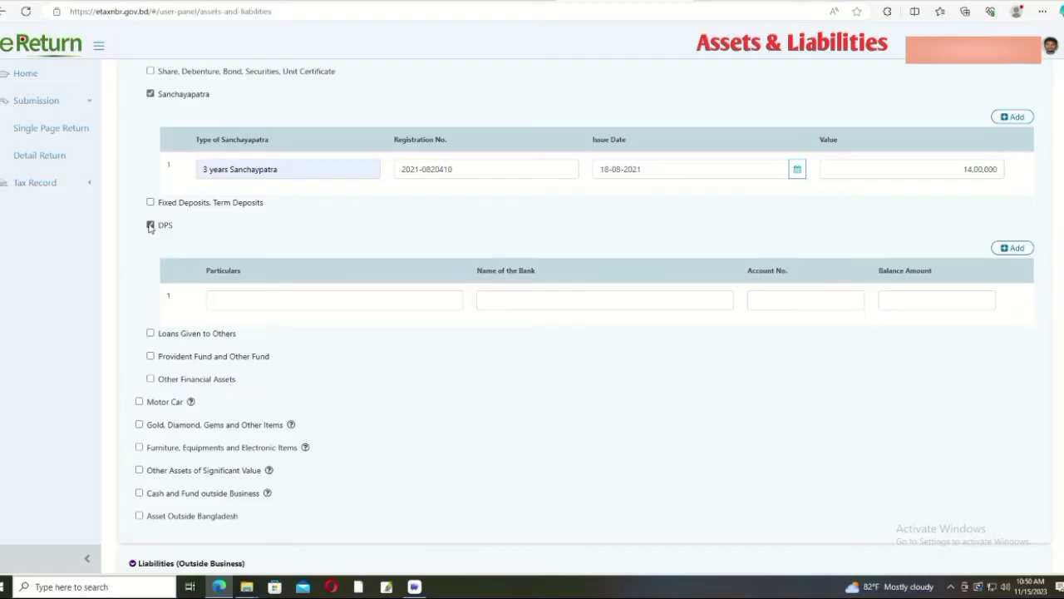
click(151, 225)
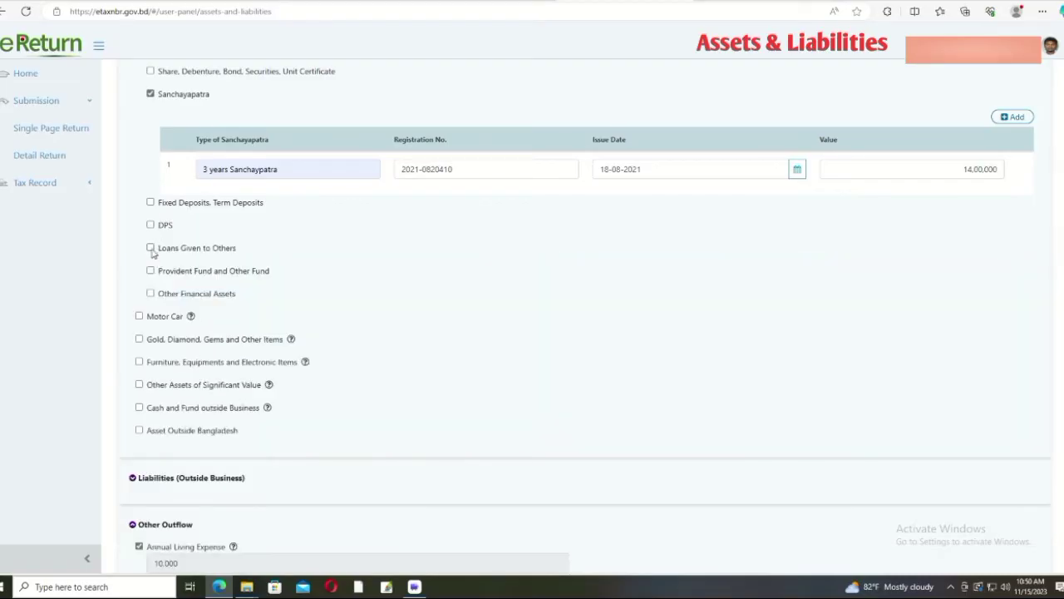
click(151, 248)
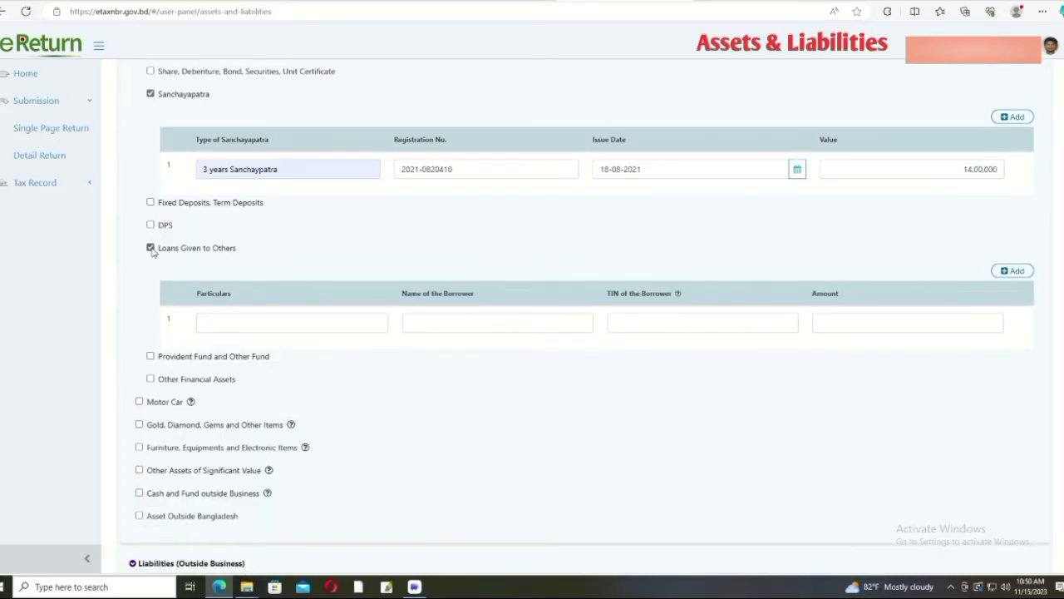
click(150, 248)
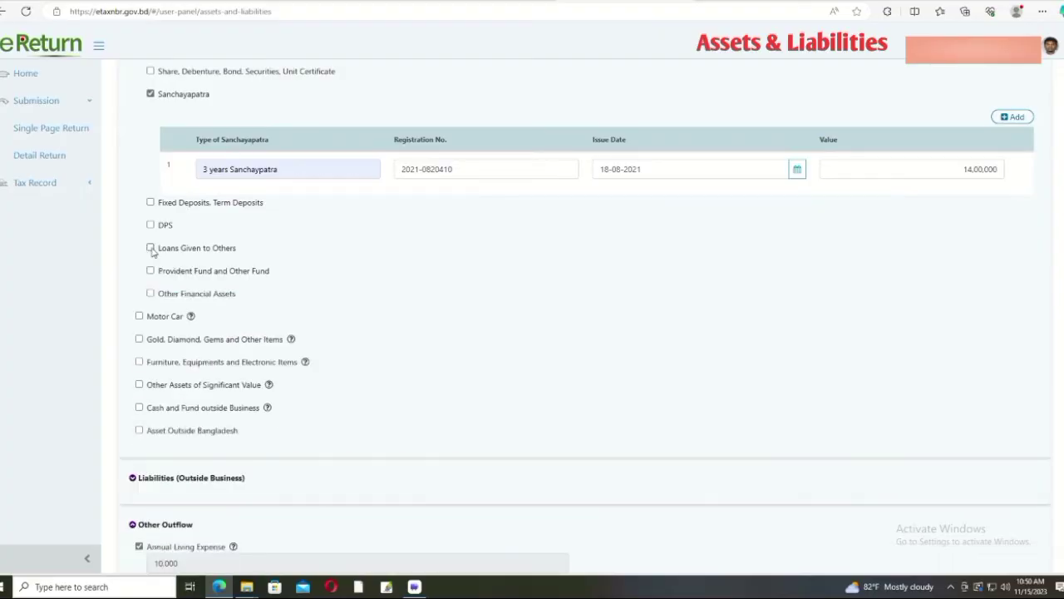
click(150, 272)
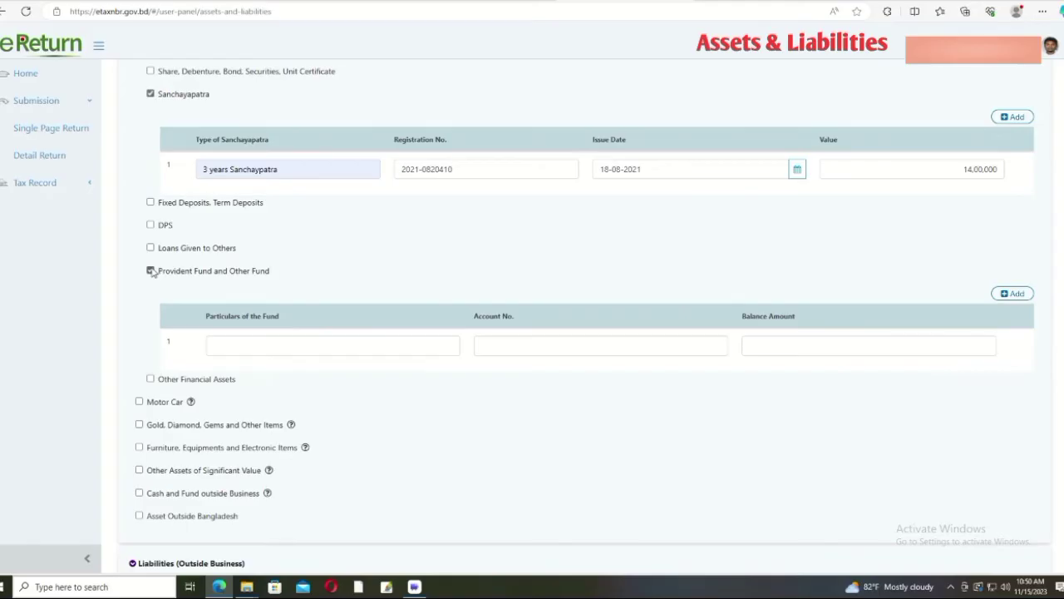
click(151, 271)
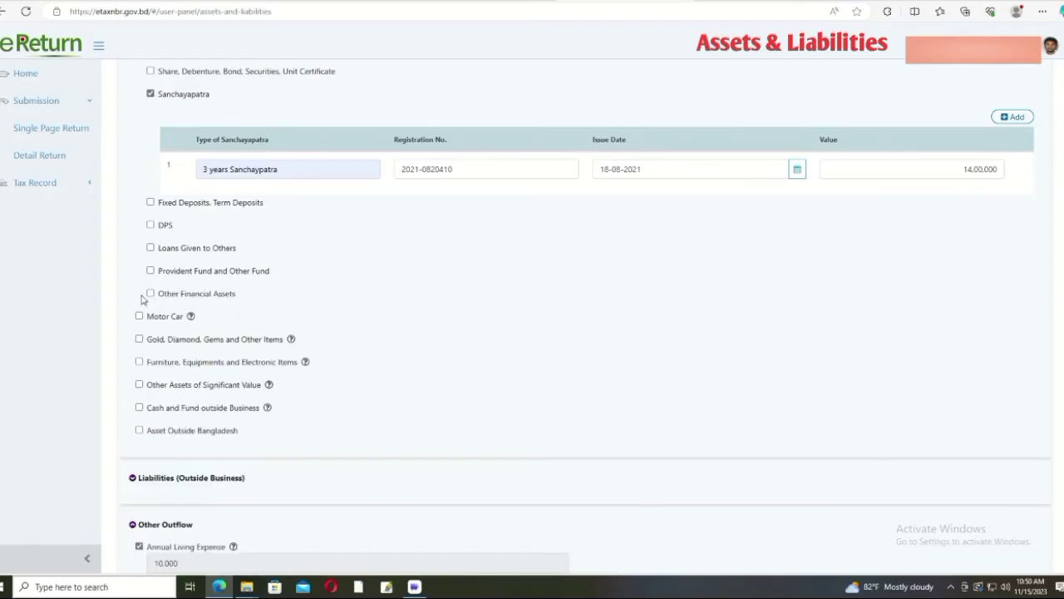
click(150, 294)
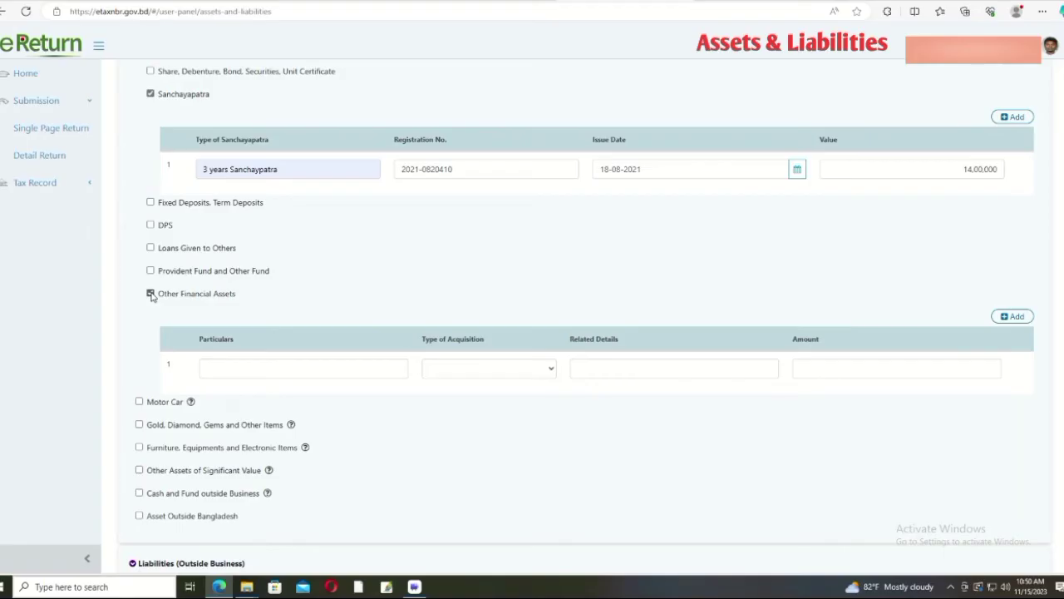
click(151, 293)
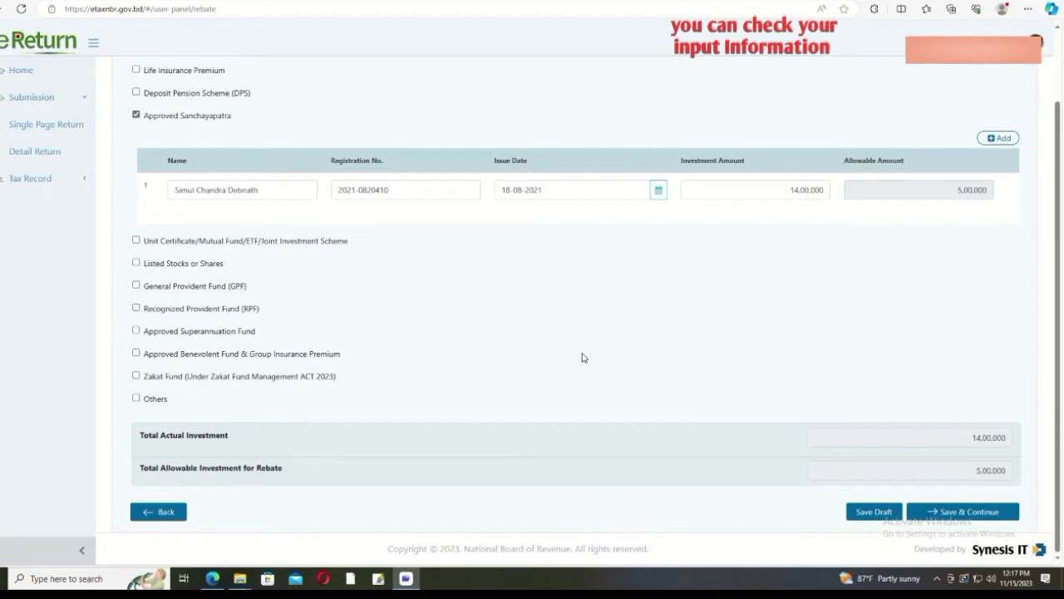
Step: Verify the Sanchayapatra name, registration number, issue date and 14,00,000 amount, then save
scroll(585, 344, up, 2)
scroll(586, 344, down, 2)
scroll(586, 344, up, 2)
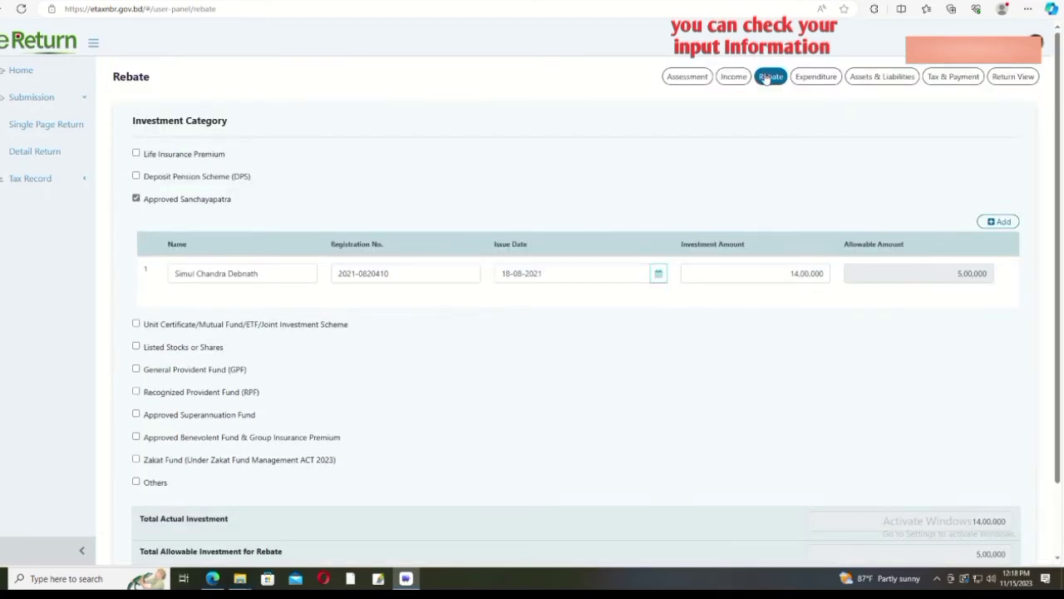
click(282, 273)
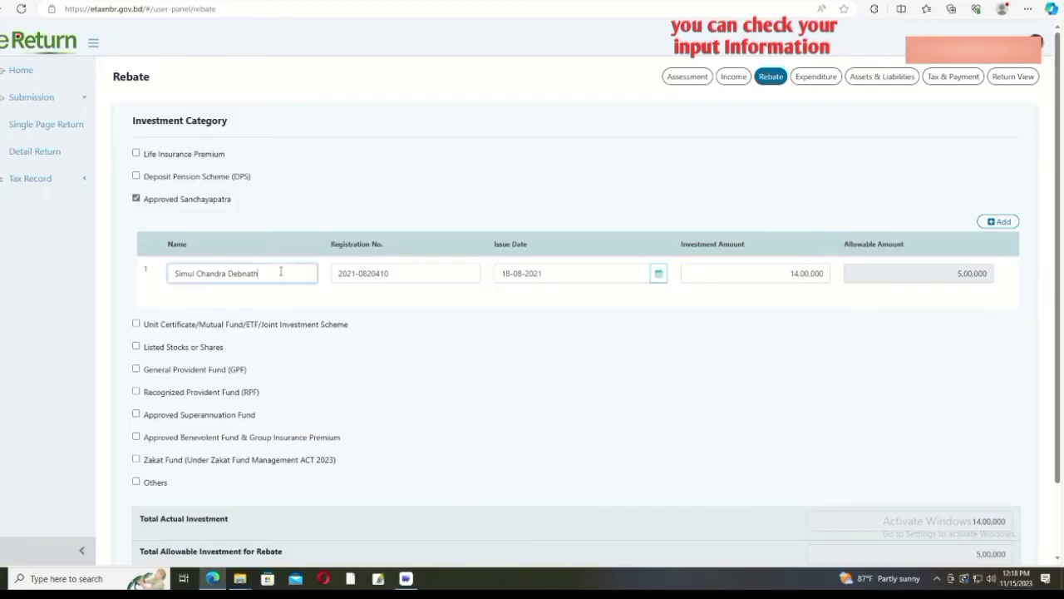
click(423, 275)
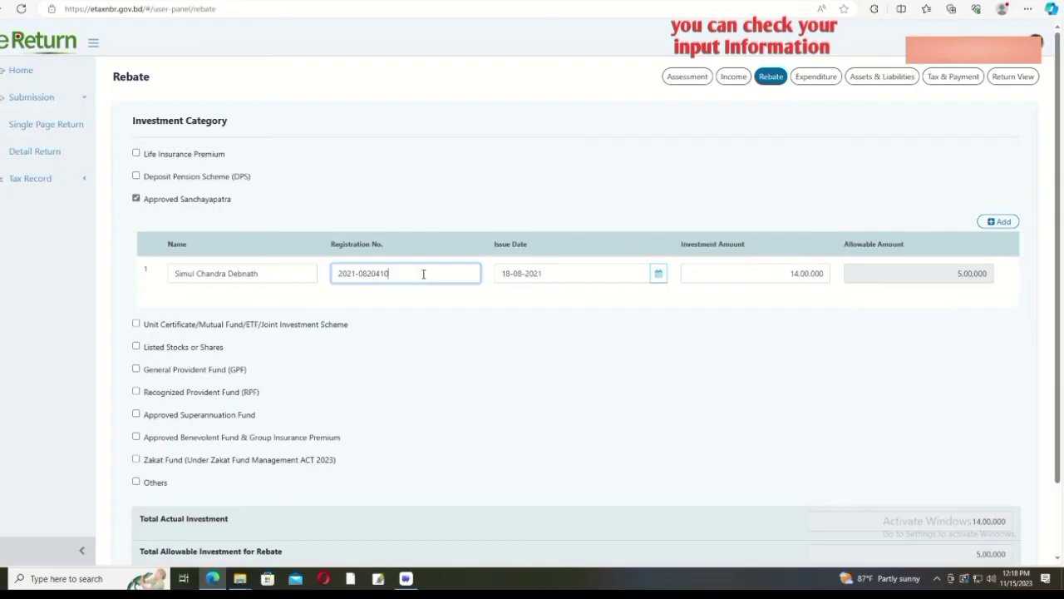
scroll(553, 276, down, 2)
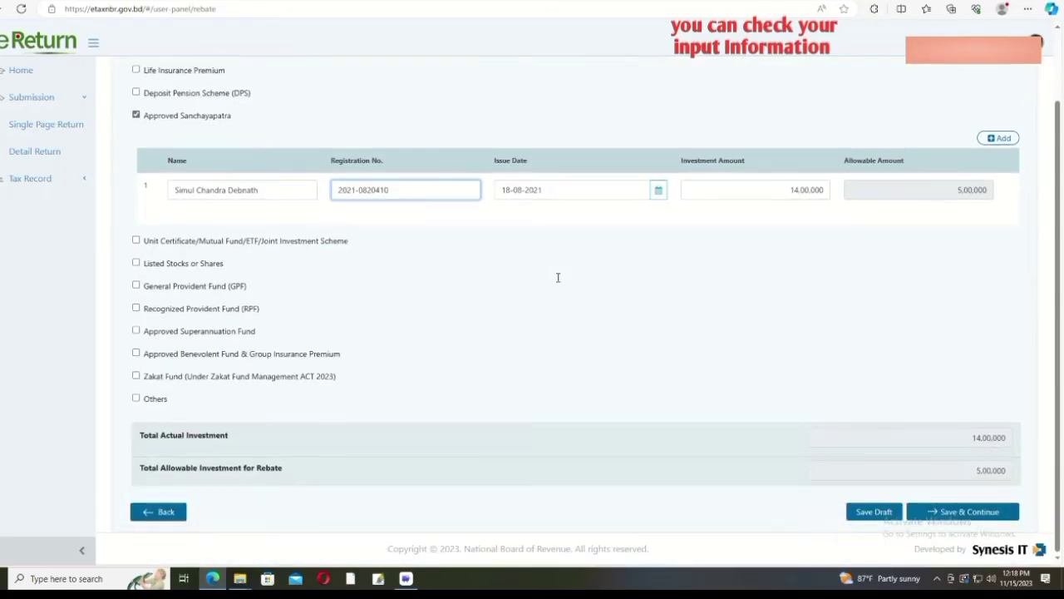
click(605, 189)
click(732, 189)
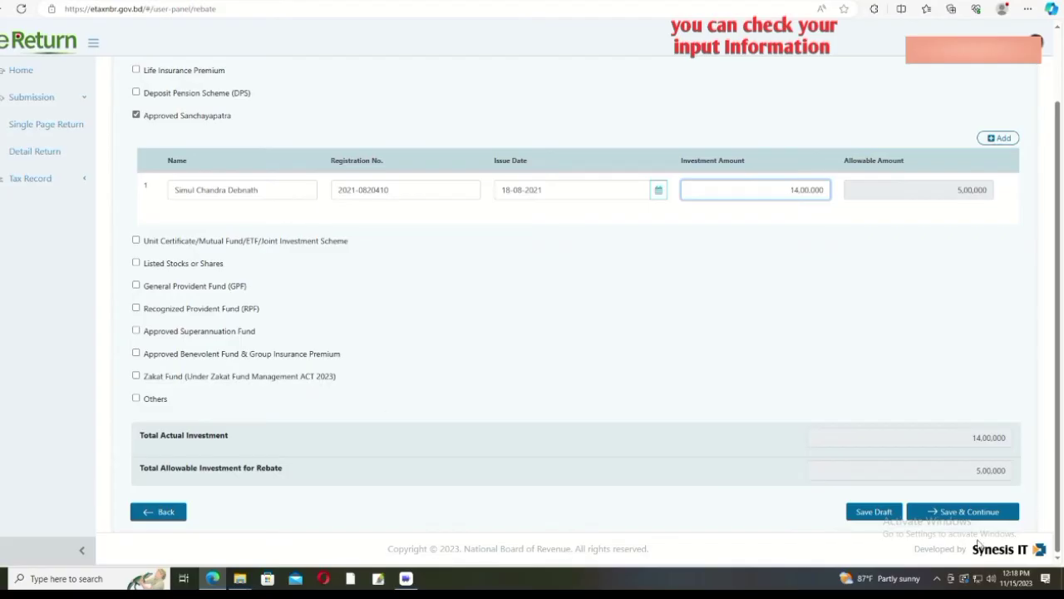
click(969, 512)
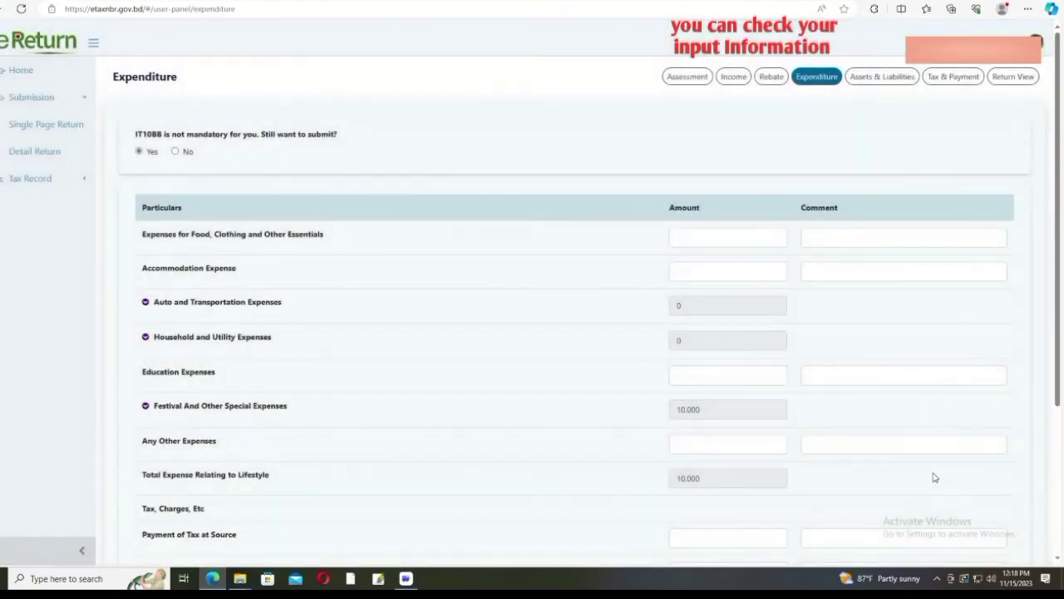
Step: Review the festival, household and auto expense breakdowns, then save the 10,000 expenditure
scroll(934, 478, down, 3)
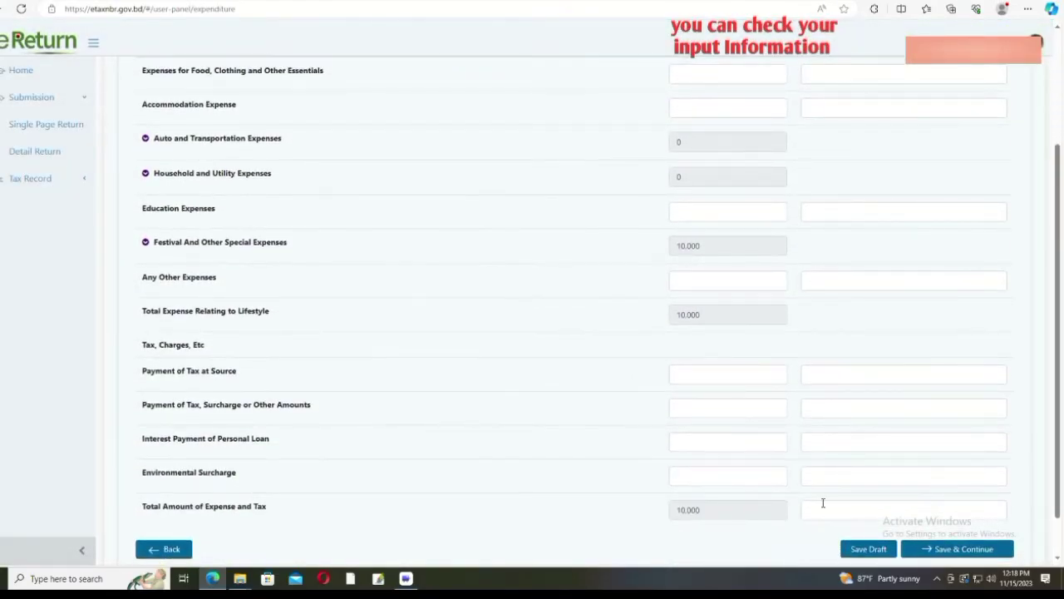
click(146, 243)
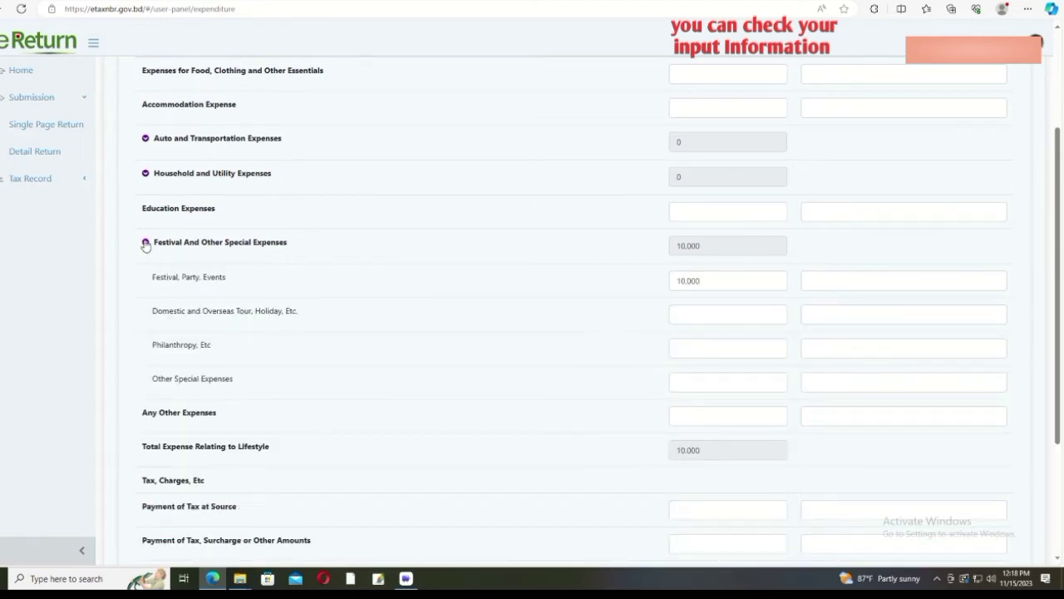
click(146, 243)
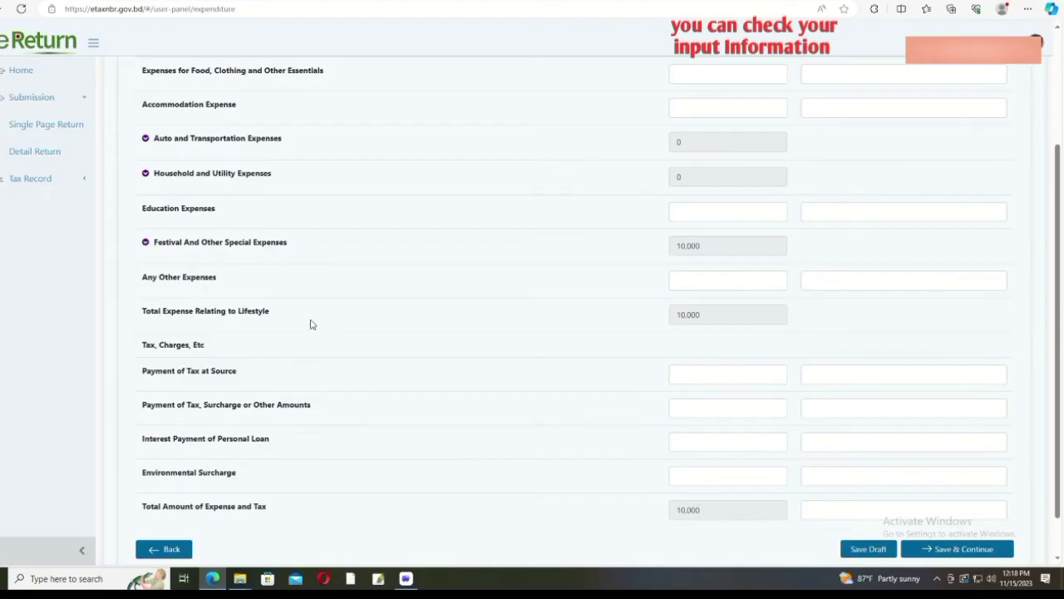
click(146, 174)
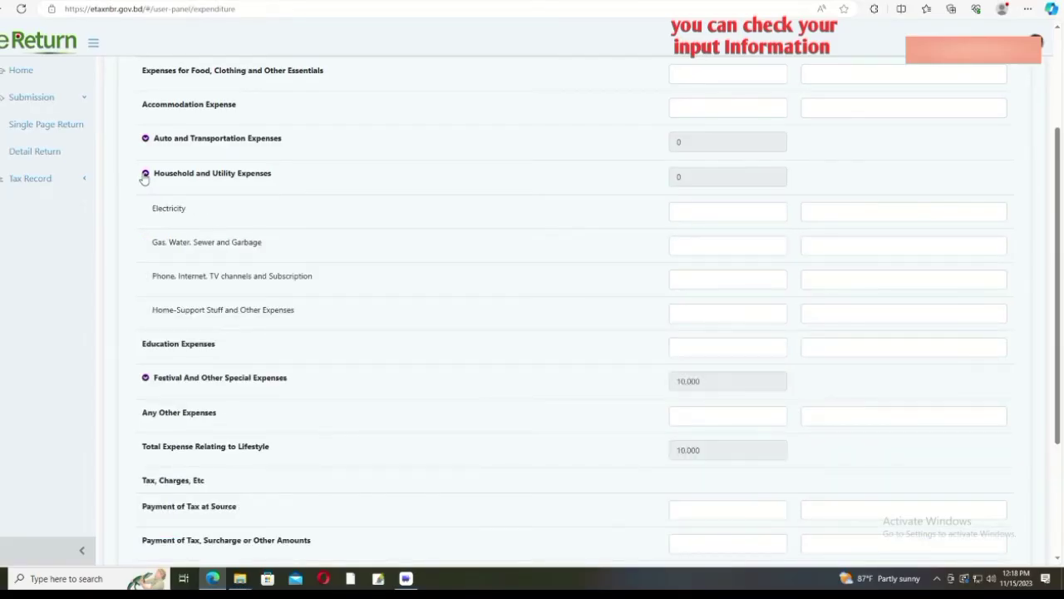
click(145, 175)
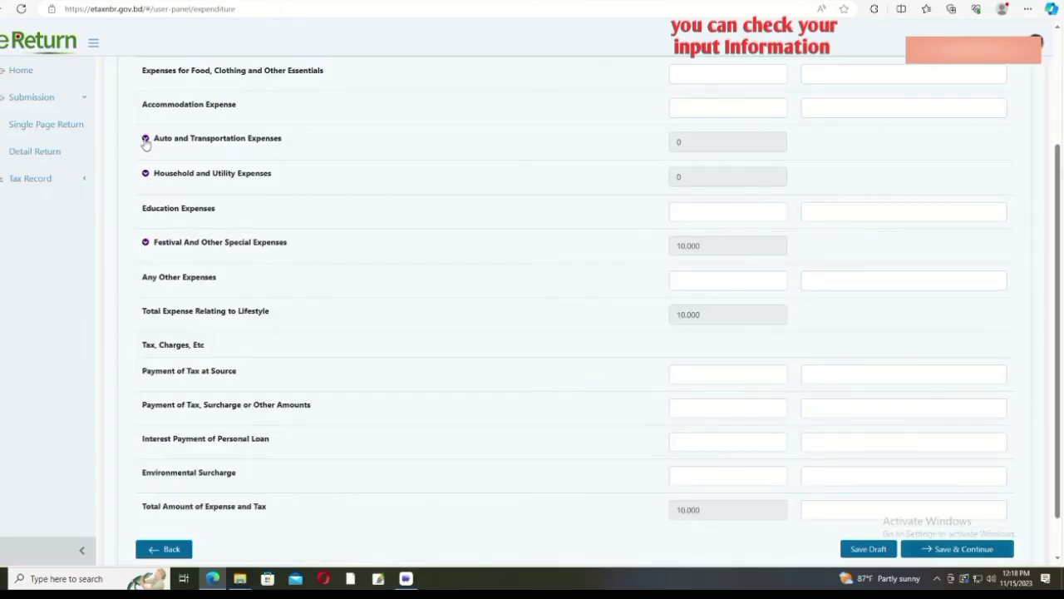
click(145, 140)
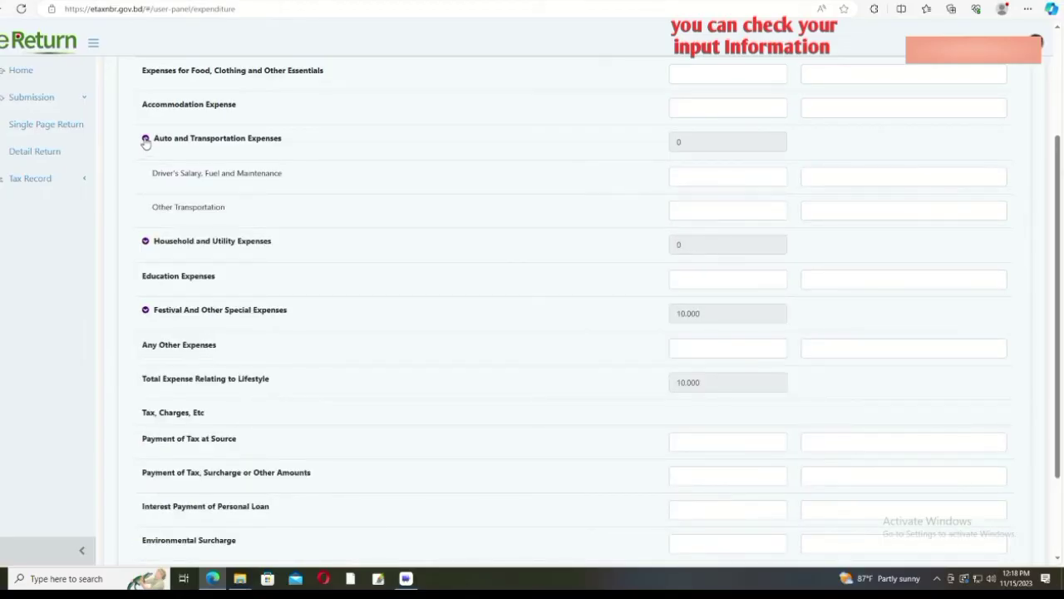
click(146, 140)
scroll(440, 404, down, 2)
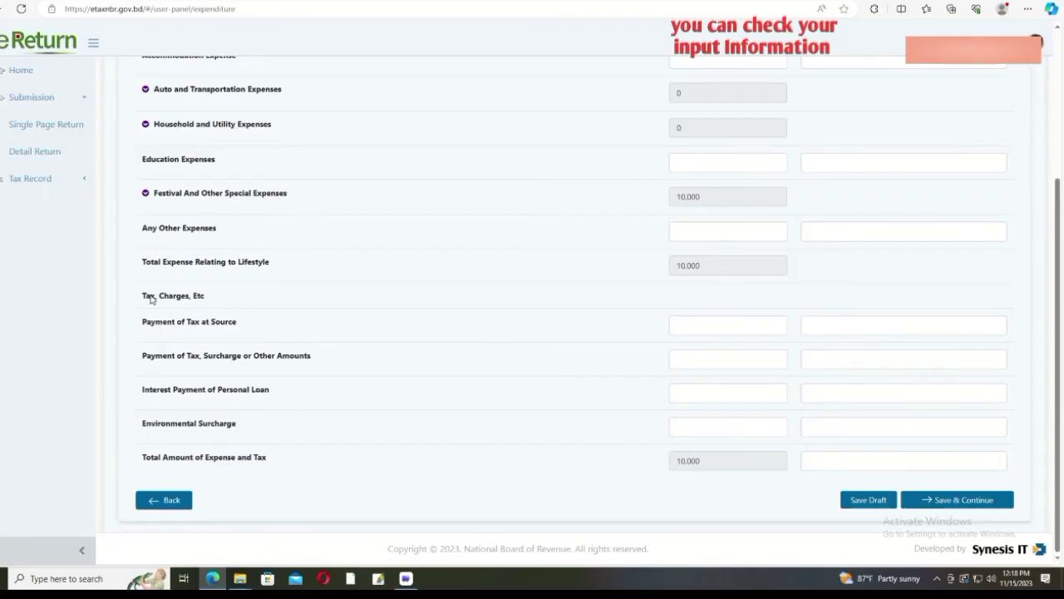
click(146, 193)
click(146, 196)
scroll(771, 394, up, 3)
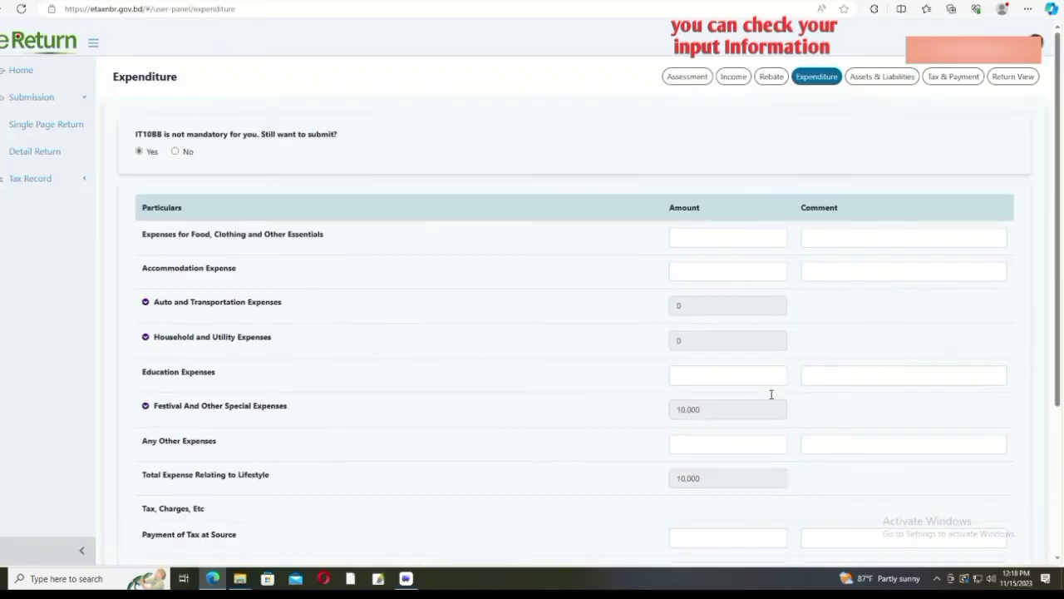
scroll(737, 399, down, 3)
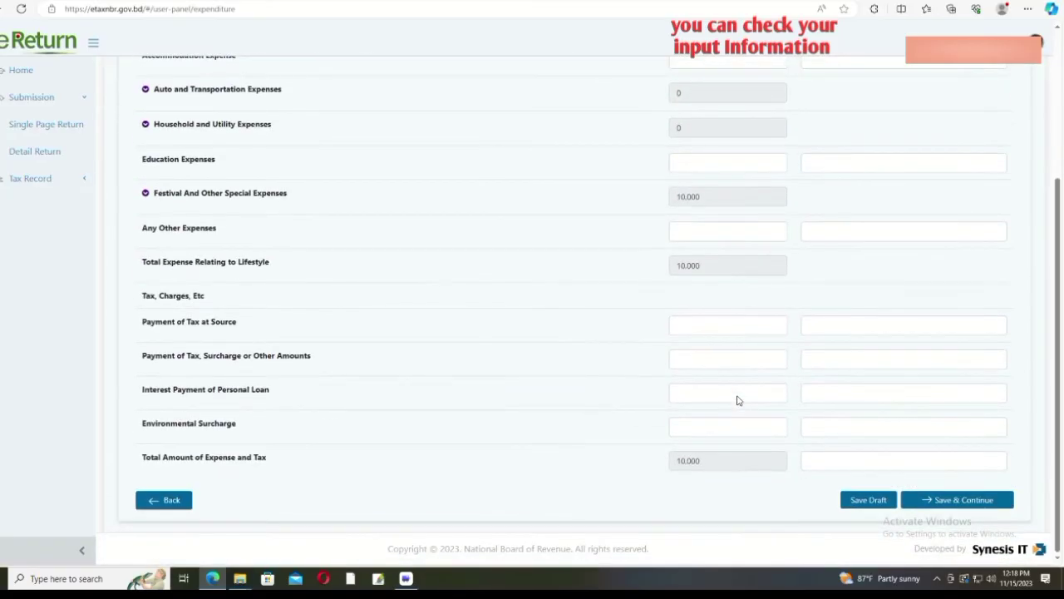
click(947, 500)
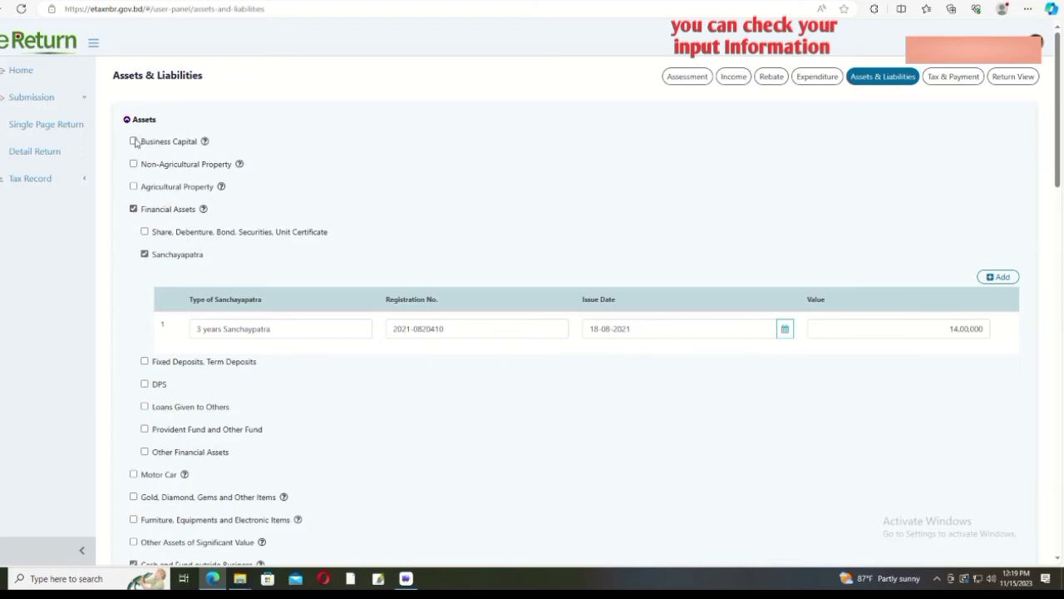
click(133, 142)
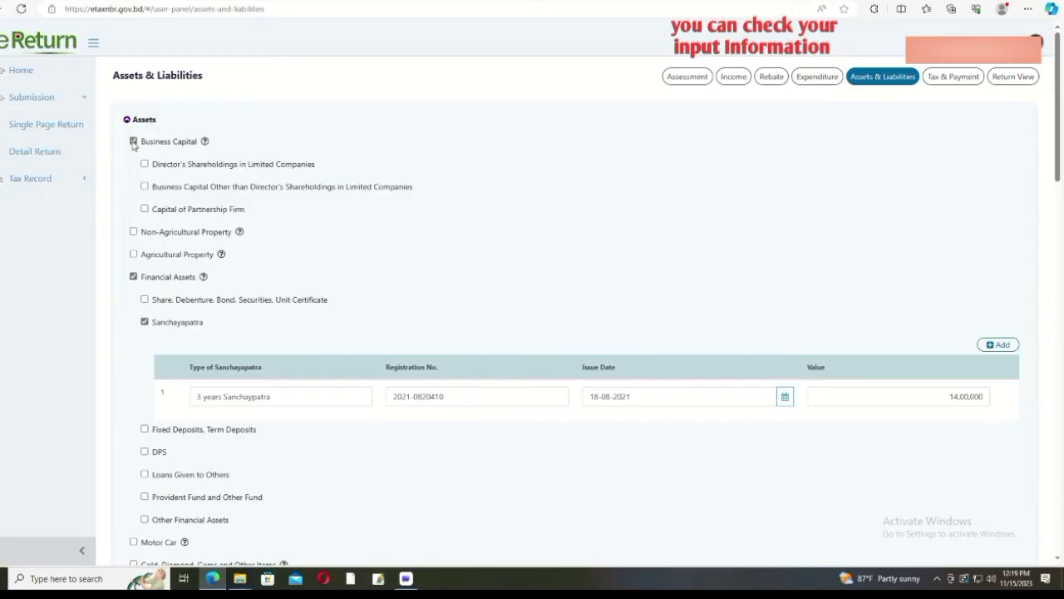
click(133, 141)
click(133, 164)
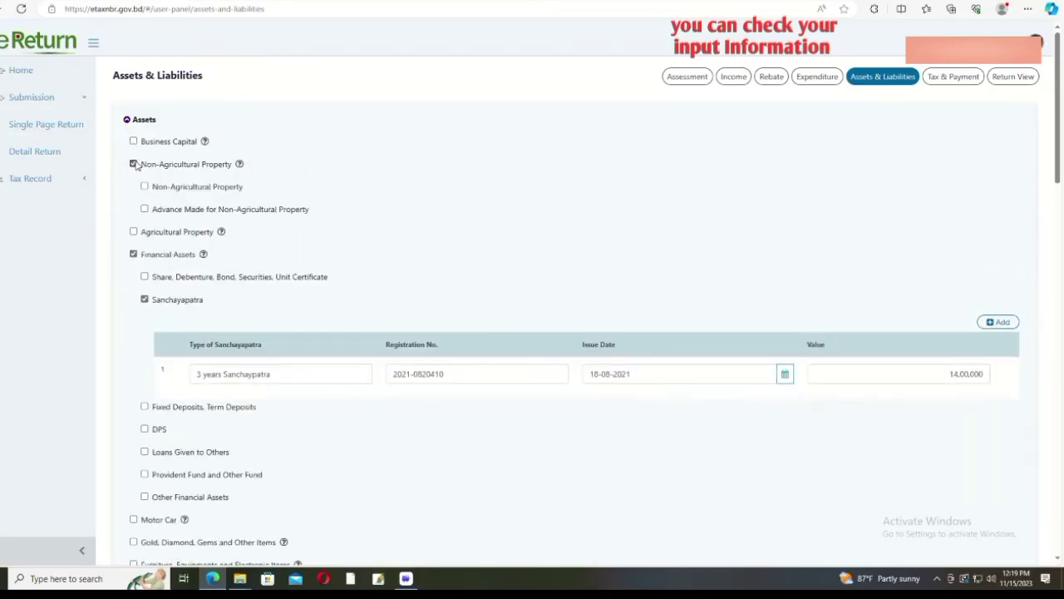
click(133, 164)
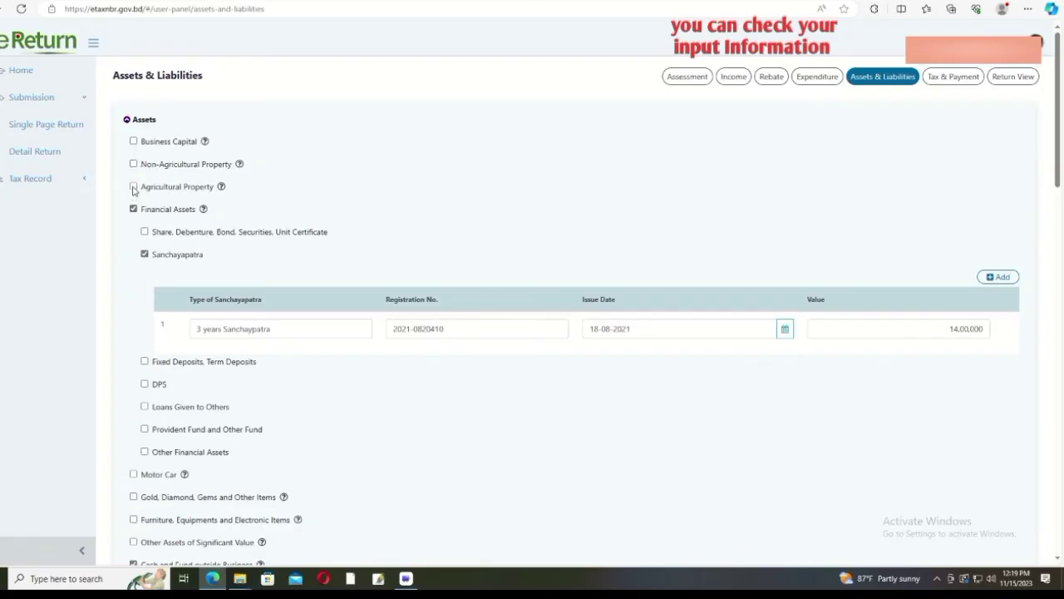
click(133, 187)
click(133, 187)
click(144, 231)
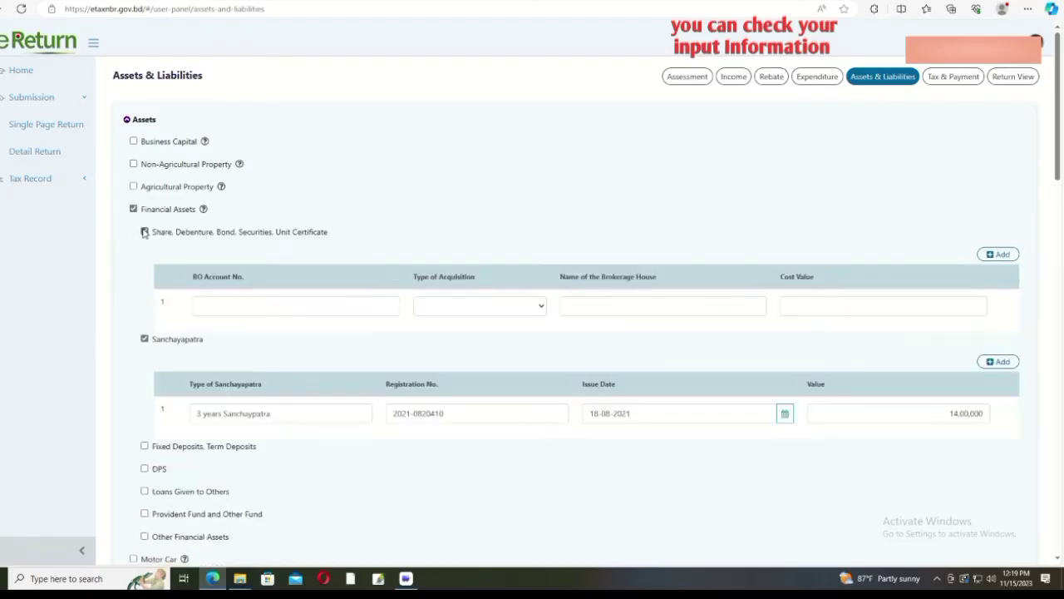
click(144, 232)
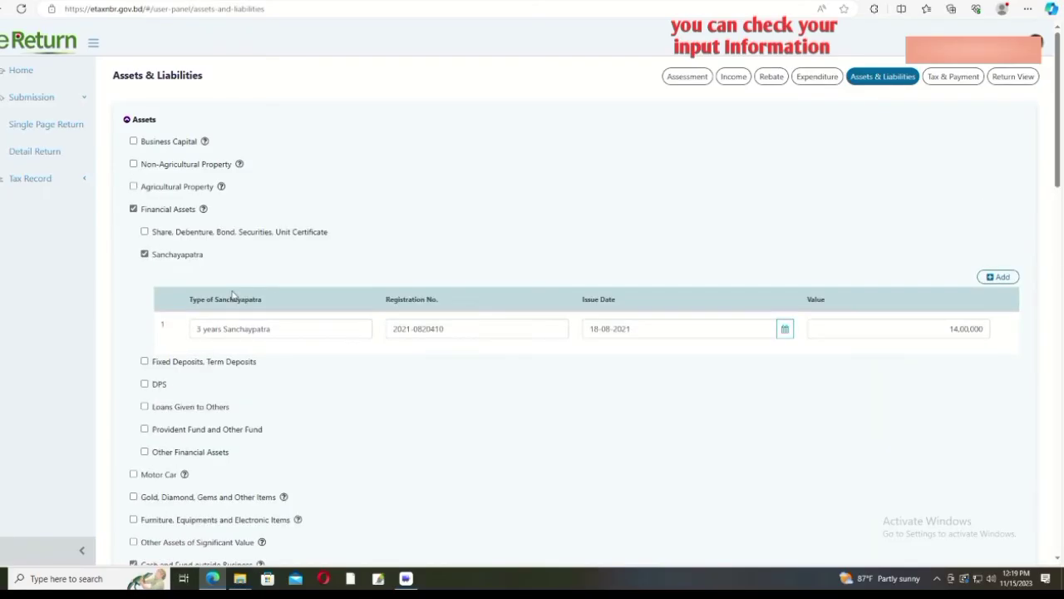
scroll(701, 344, down, 6)
scroll(700, 344, up, 5)
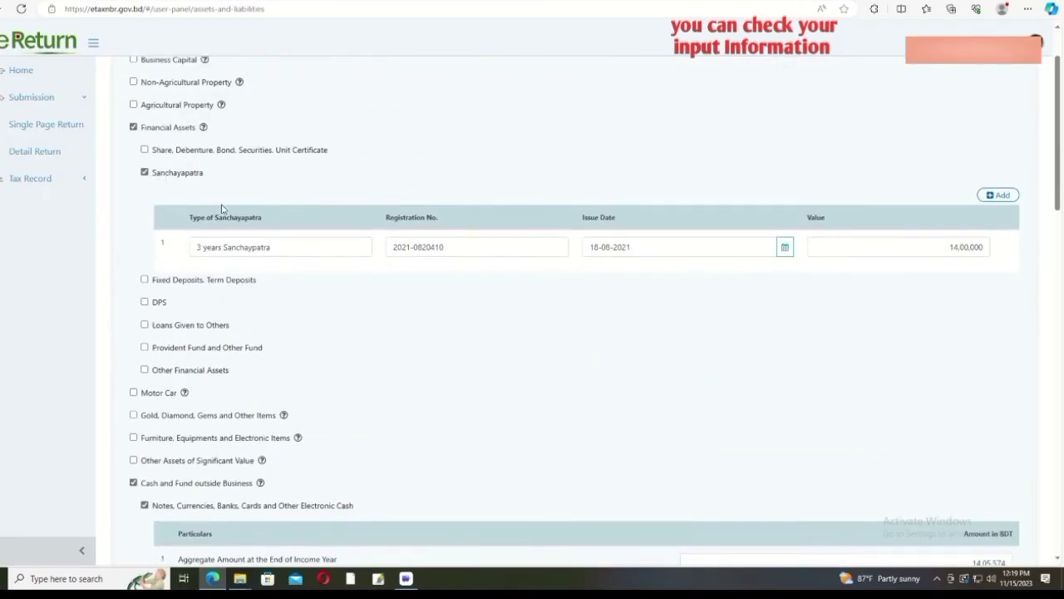
click(228, 249)
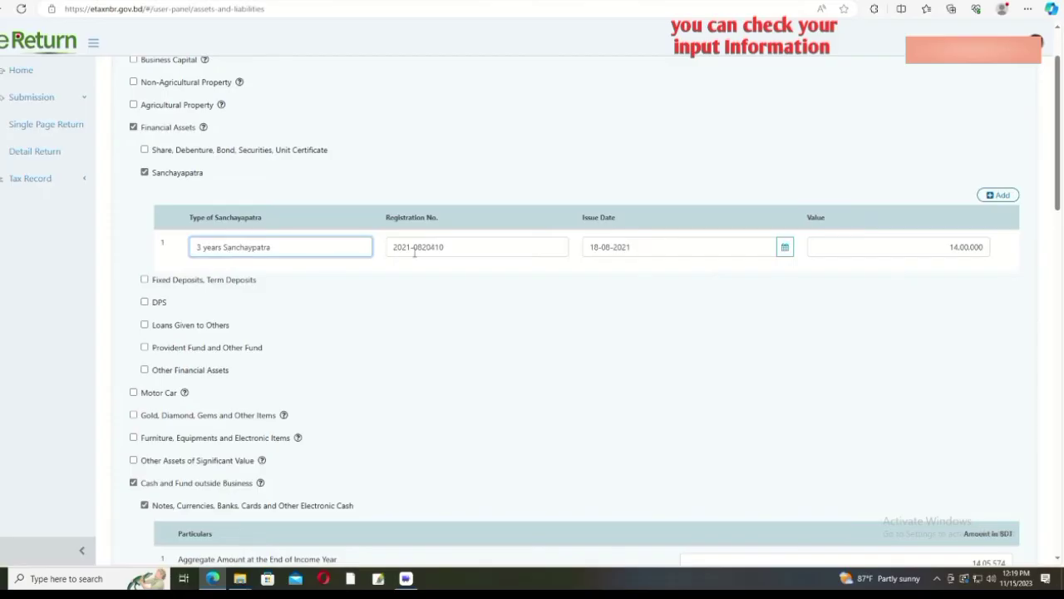
click(444, 247)
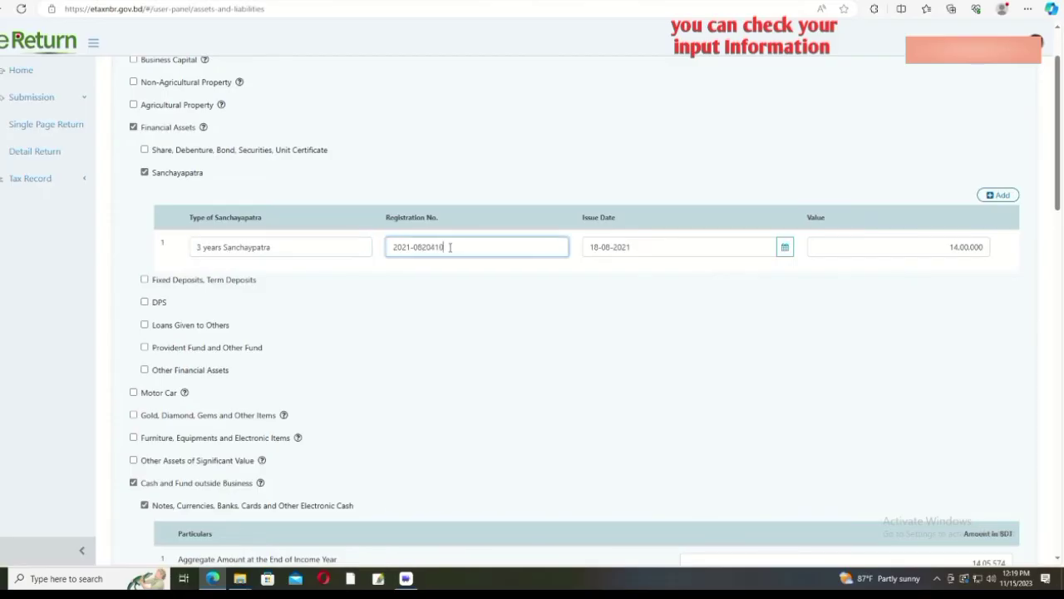
scroll(625, 231, up, 2)
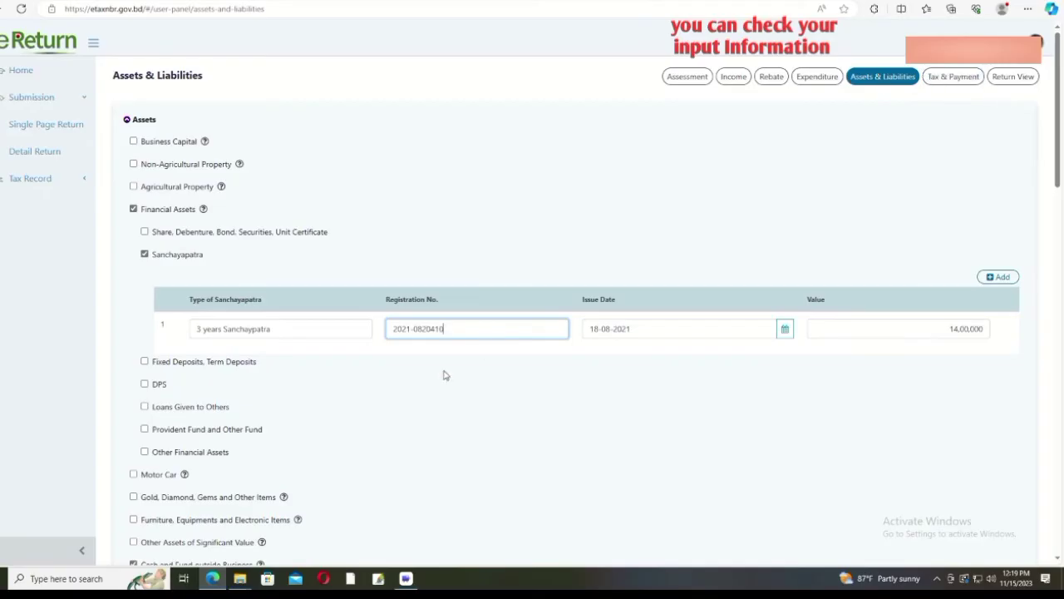
scroll(442, 373, down, 2)
click(658, 164)
click(898, 164)
scroll(615, 331, down, 2)
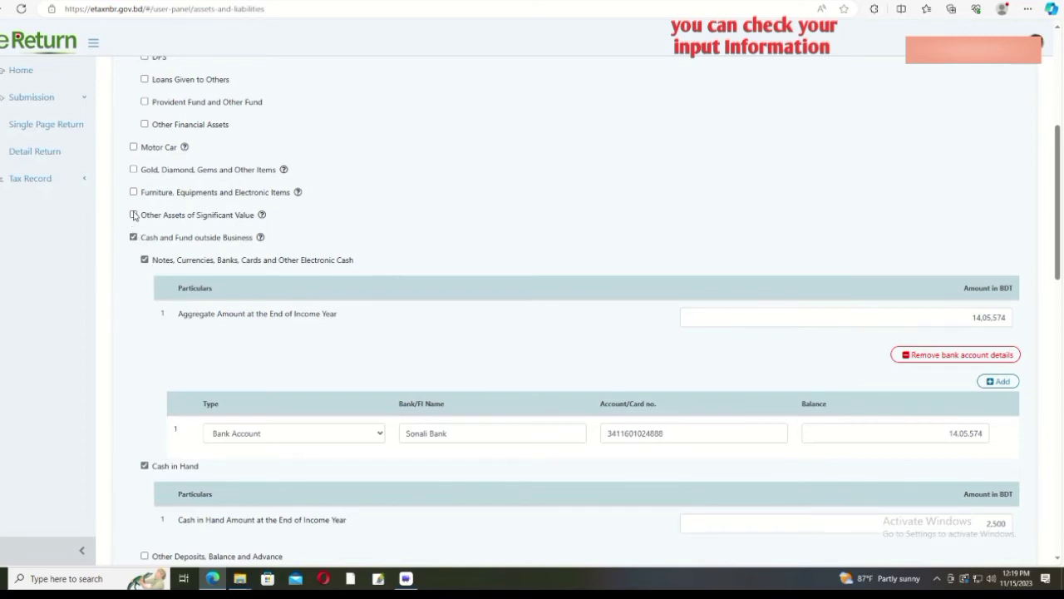
scroll(138, 218, up, 2)
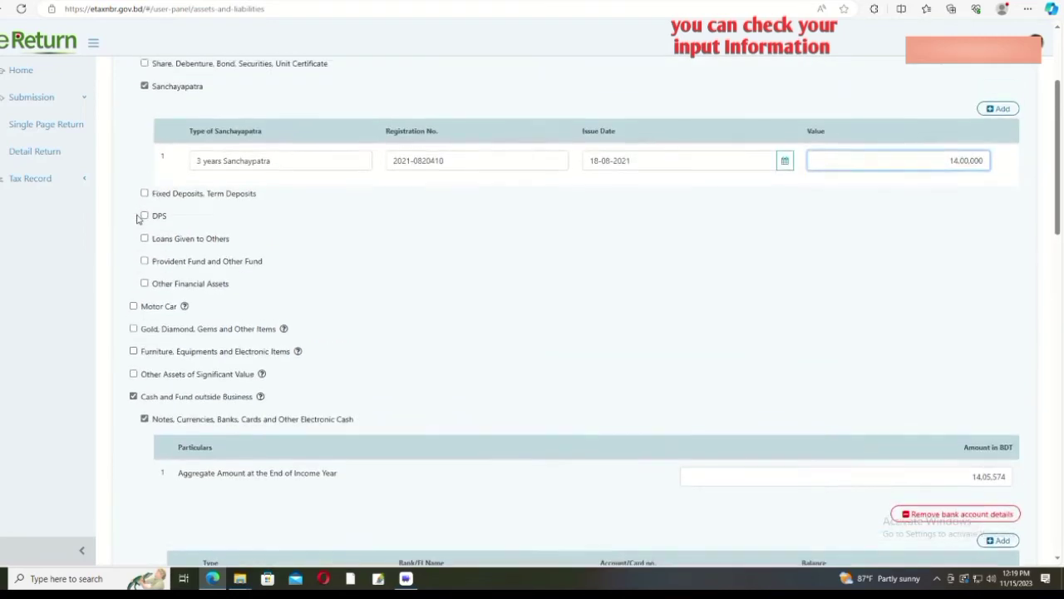
click(145, 288)
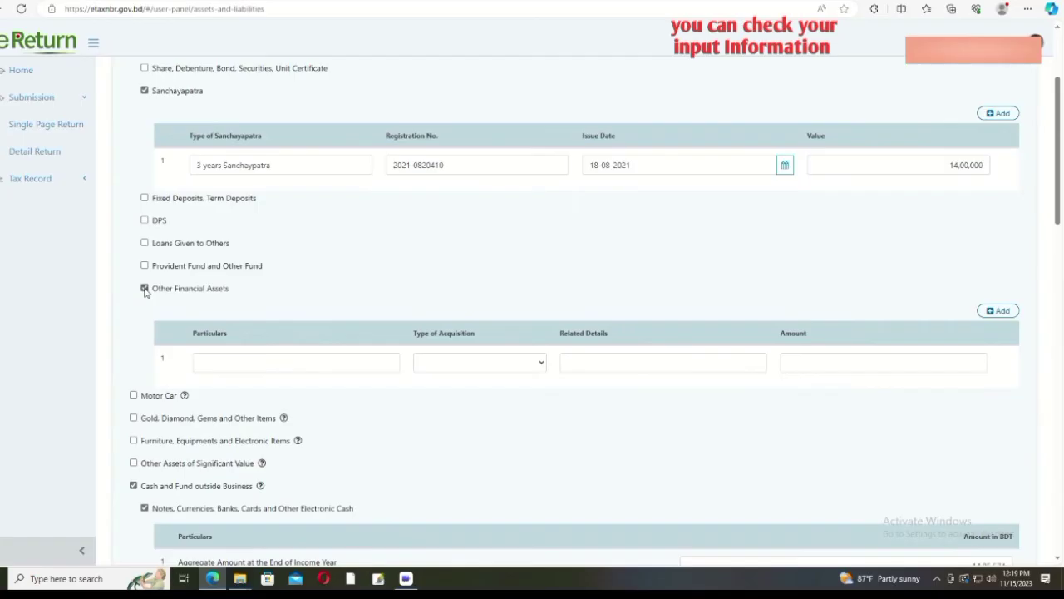
click(145, 288)
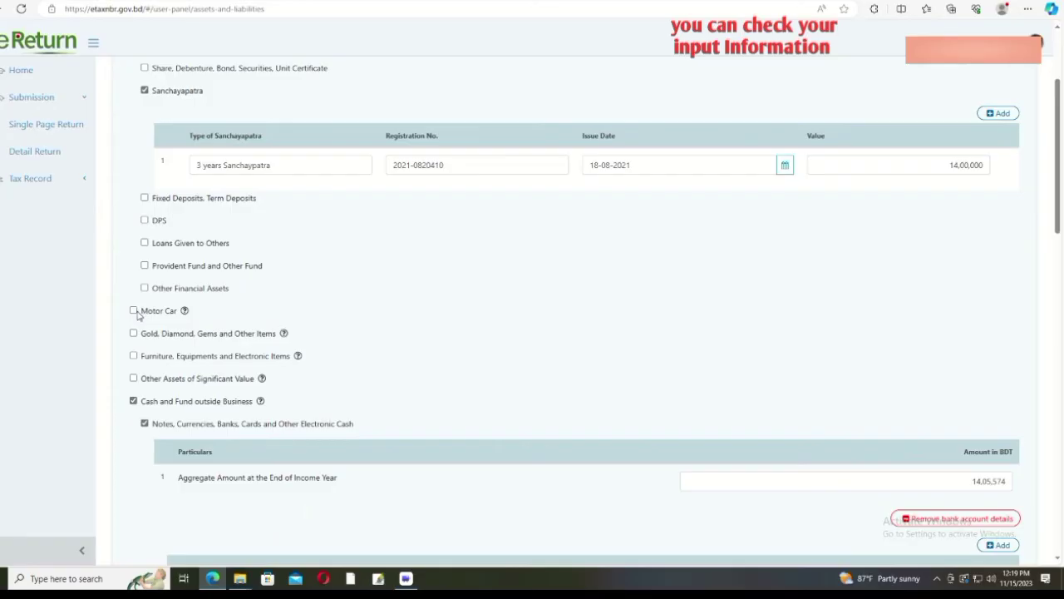
click(134, 311)
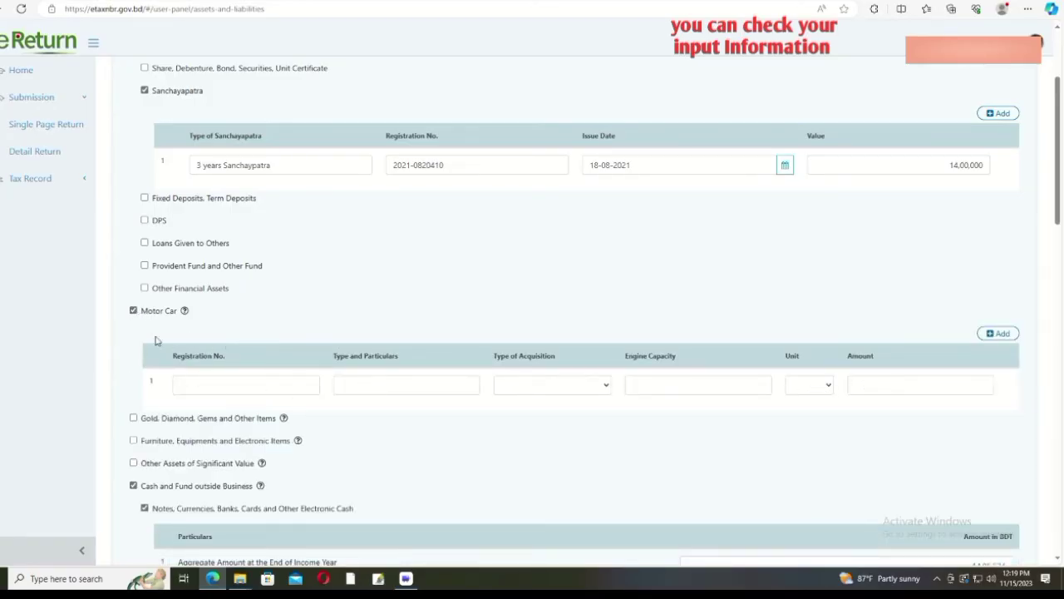
click(133, 311)
scroll(133, 307, down, 1)
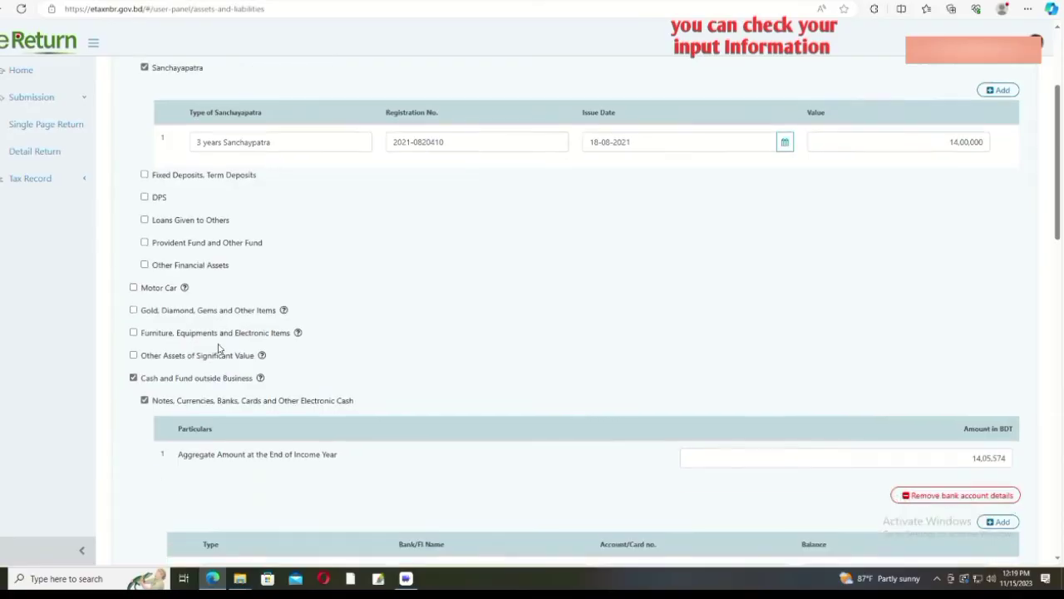
click(134, 251)
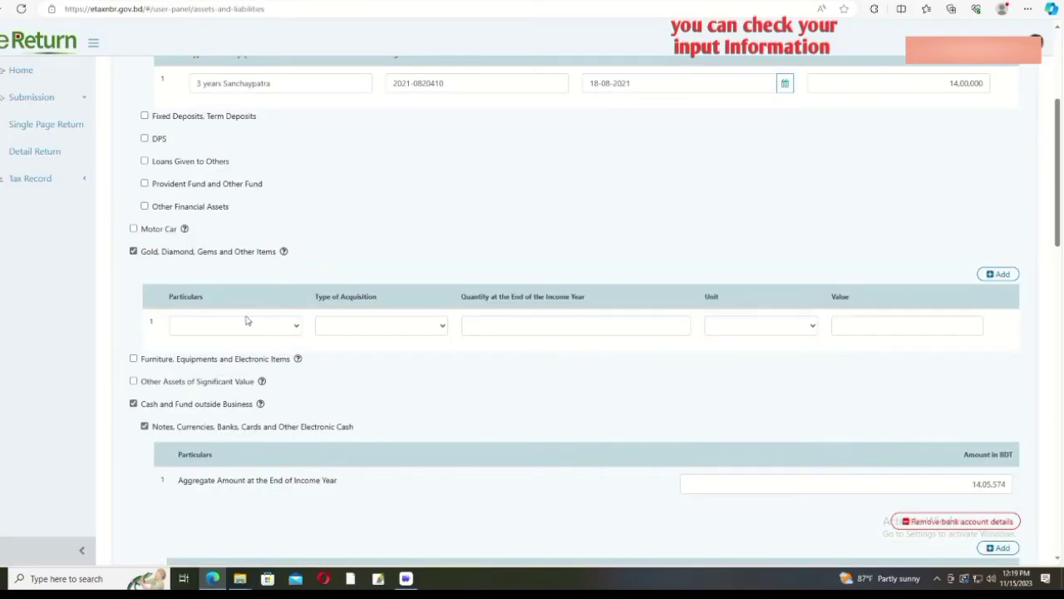
click(134, 252)
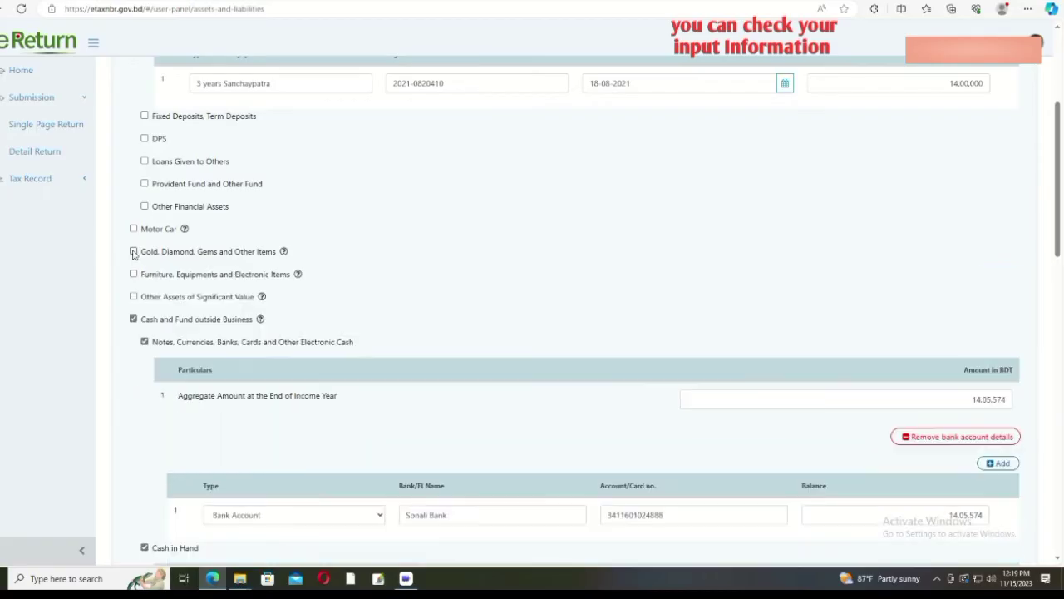
click(133, 274)
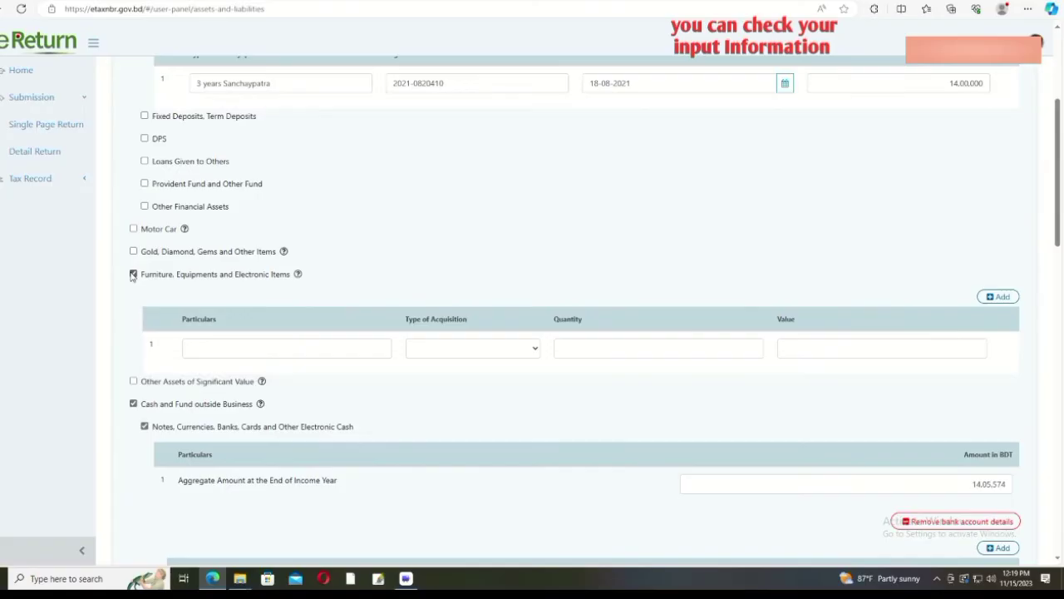
click(133, 275)
scroll(131, 274, down, 1)
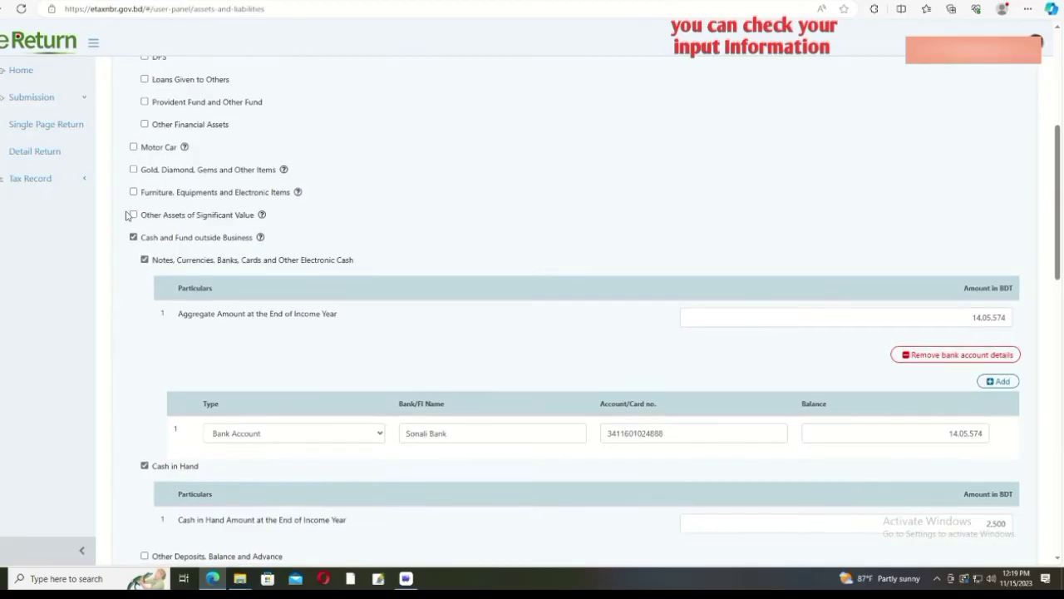
click(133, 215)
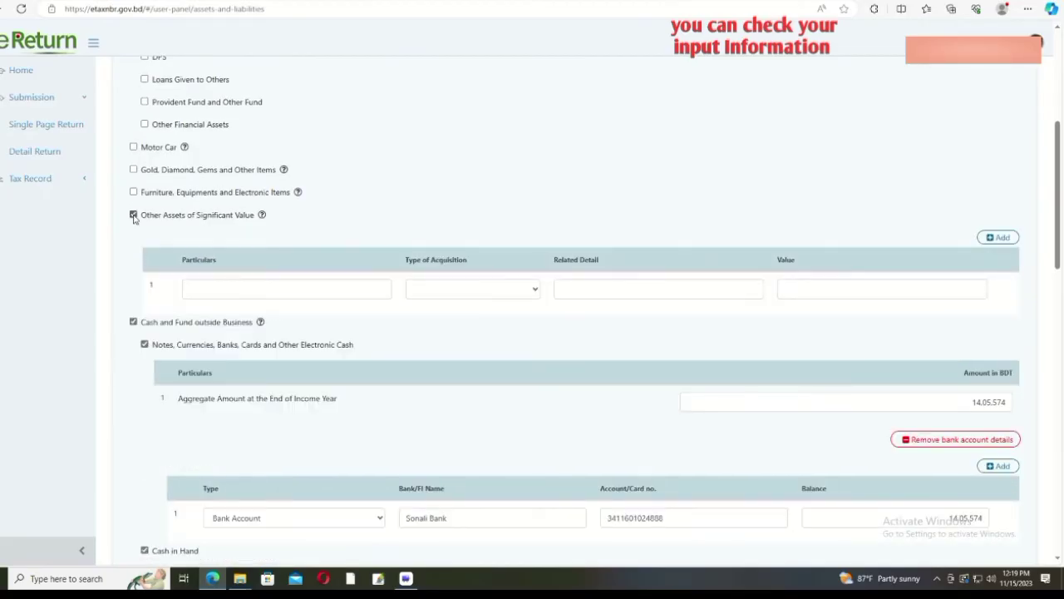
click(133, 215)
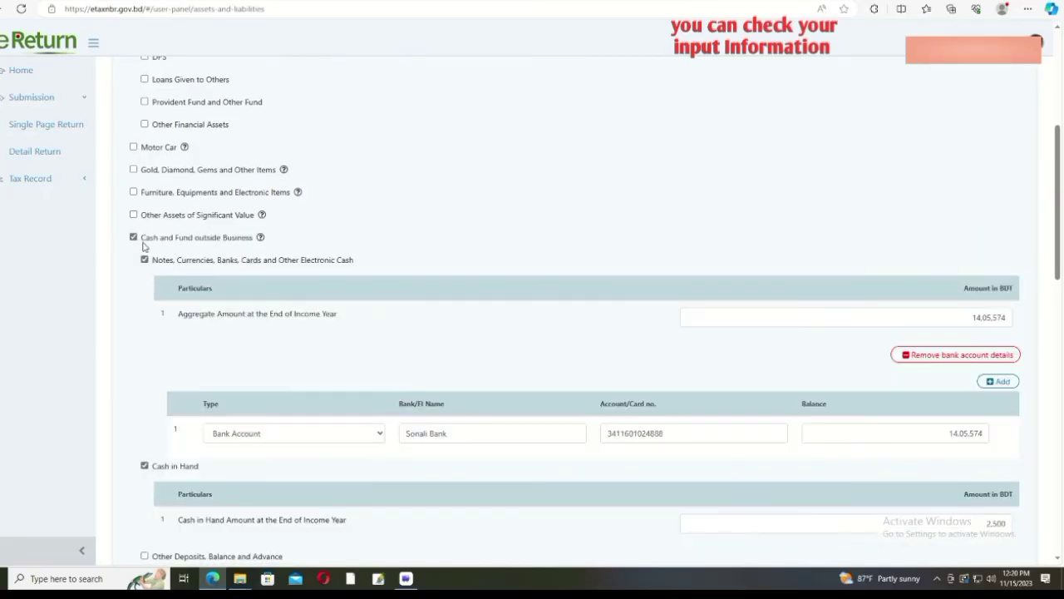
click(961, 318)
scroll(962, 318, down, 1)
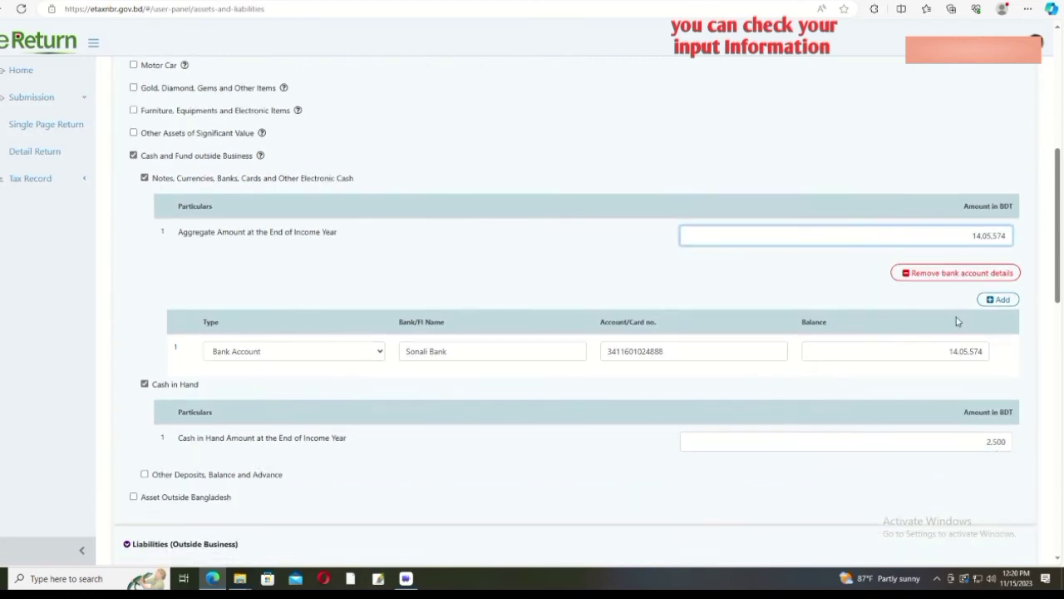
scroll(956, 321, down, 1)
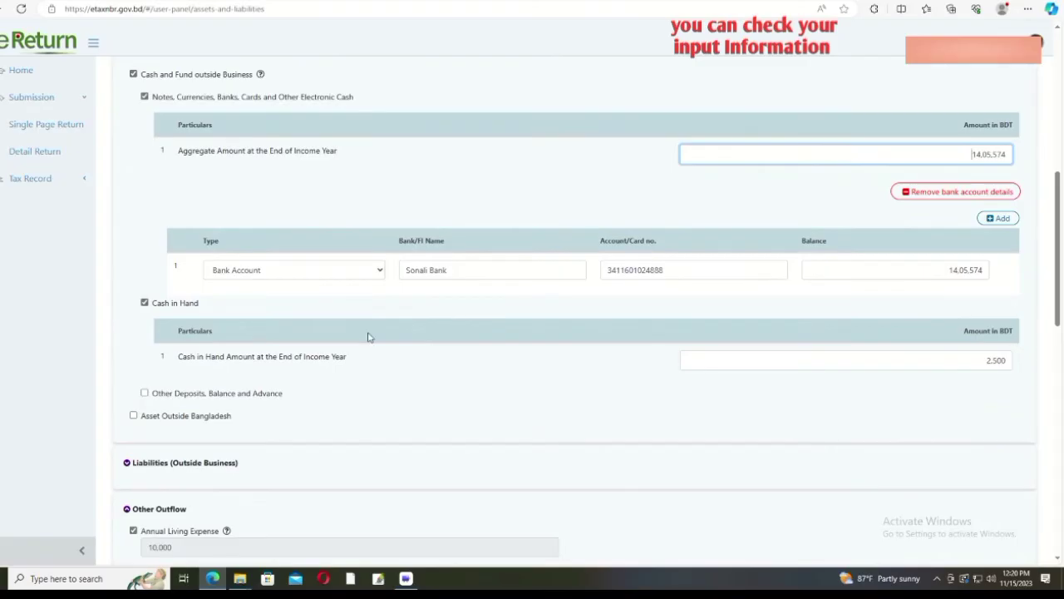
click(518, 270)
click(883, 273)
scroll(626, 353, down, 1)
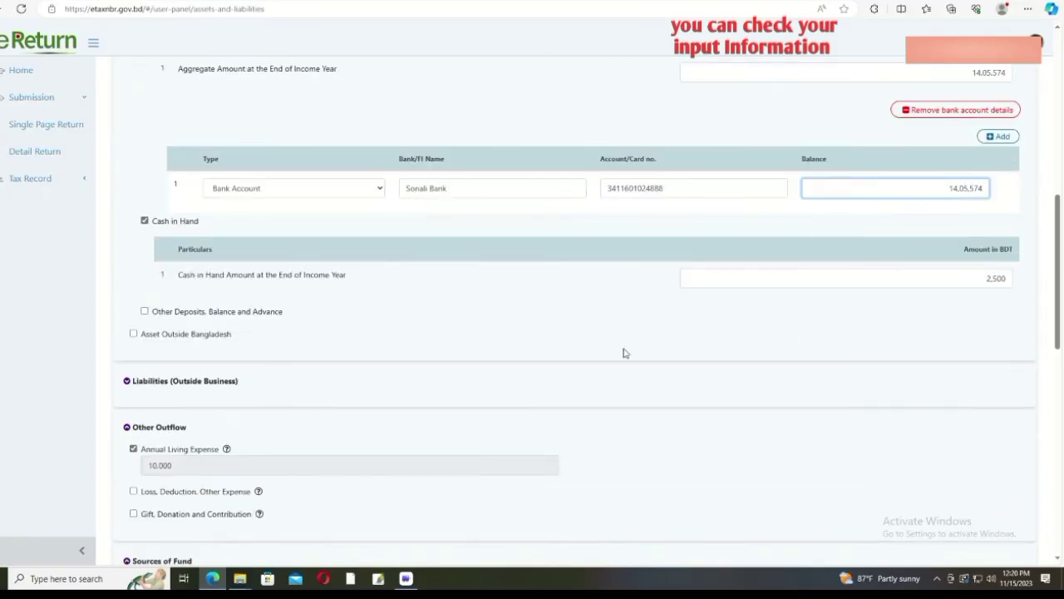
click(145, 233)
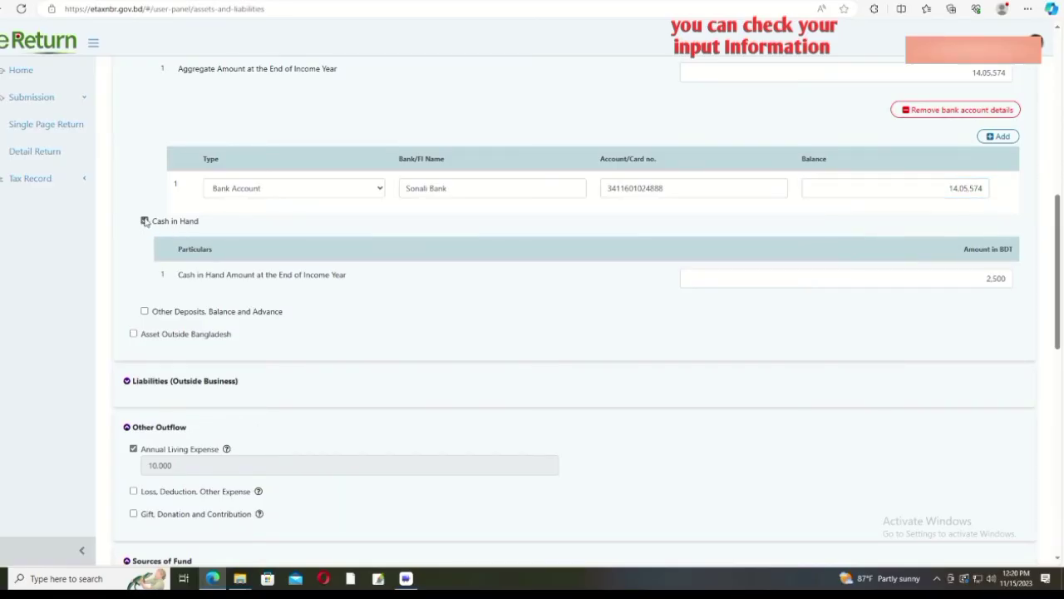
click(923, 279)
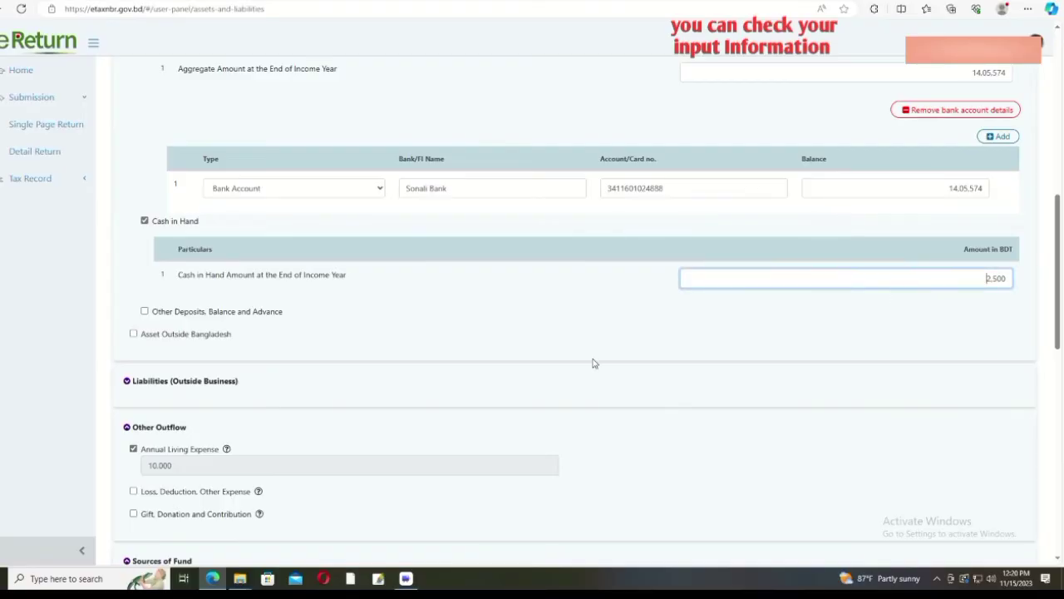
click(499, 335)
scroll(439, 352, down, 2)
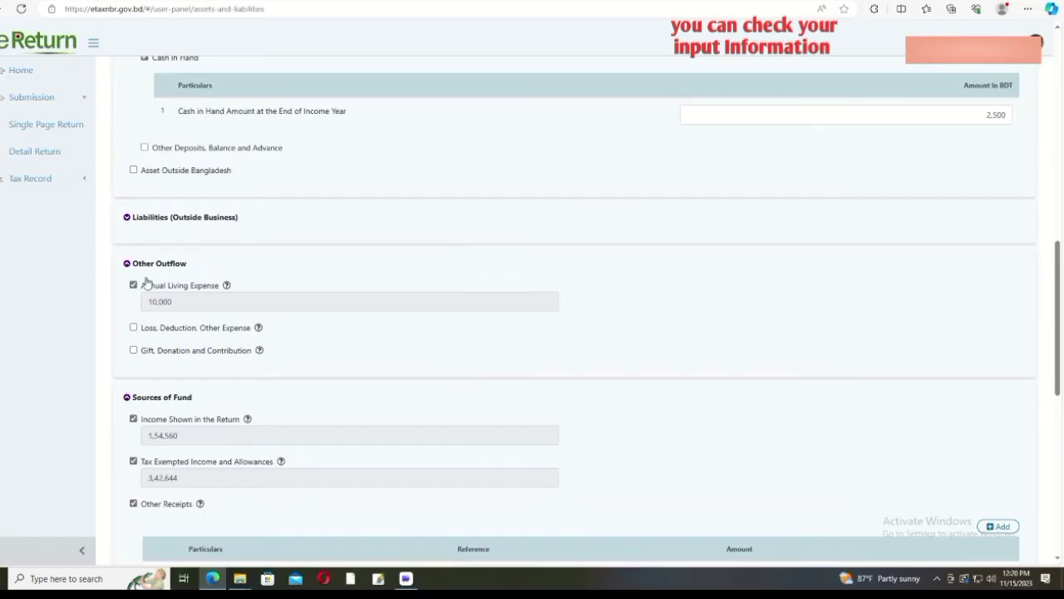
scroll(151, 290, down, 4)
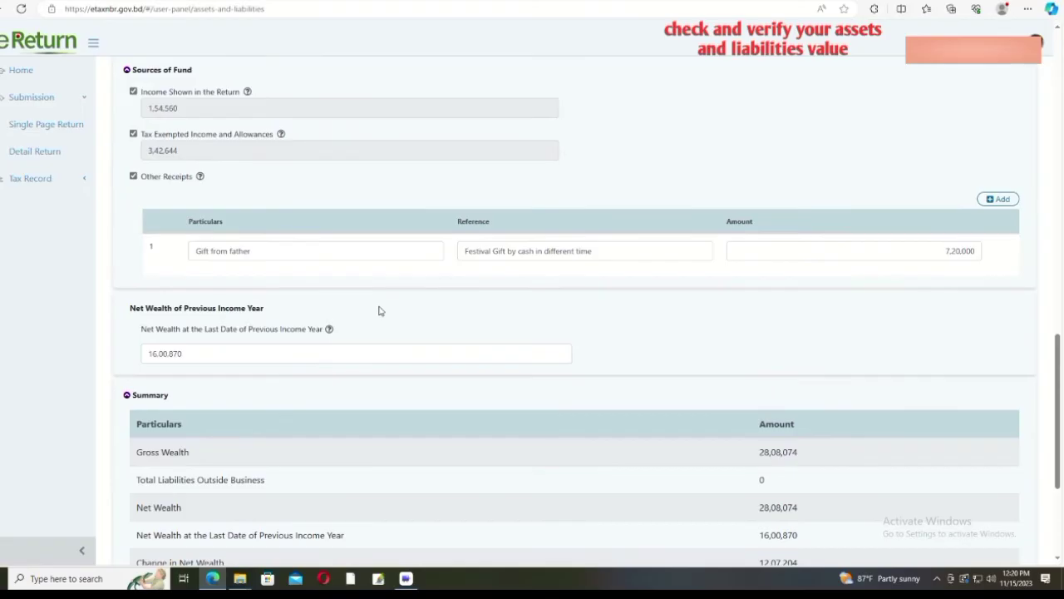
Step: Scroll to the Summary table and confirm fund sources and outflow both equal 12,17,204
scroll(379, 309, down, 2)
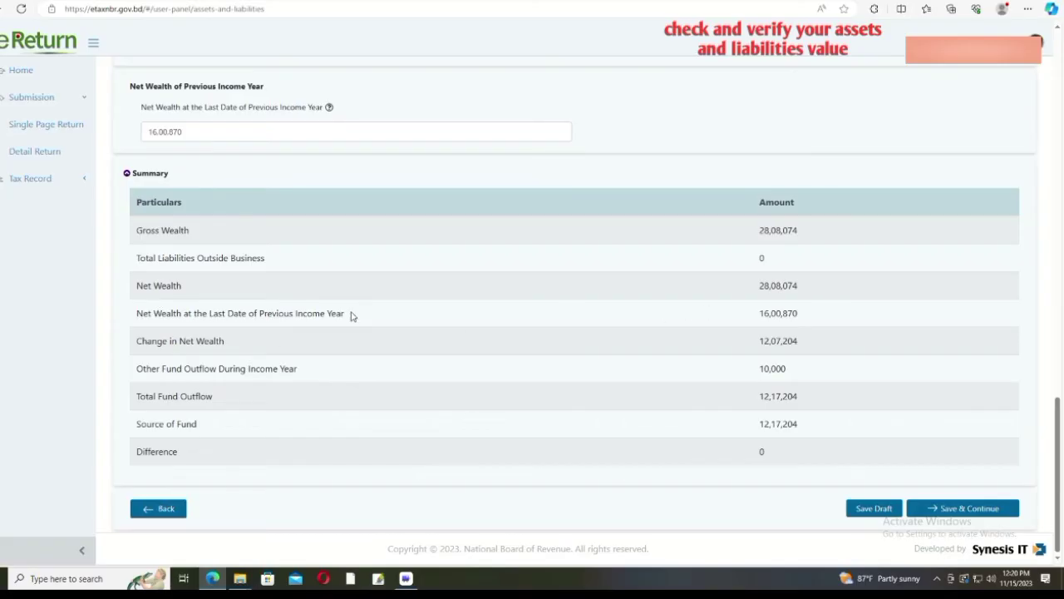
scroll(350, 315, up, 5)
scroll(346, 316, up, 5)
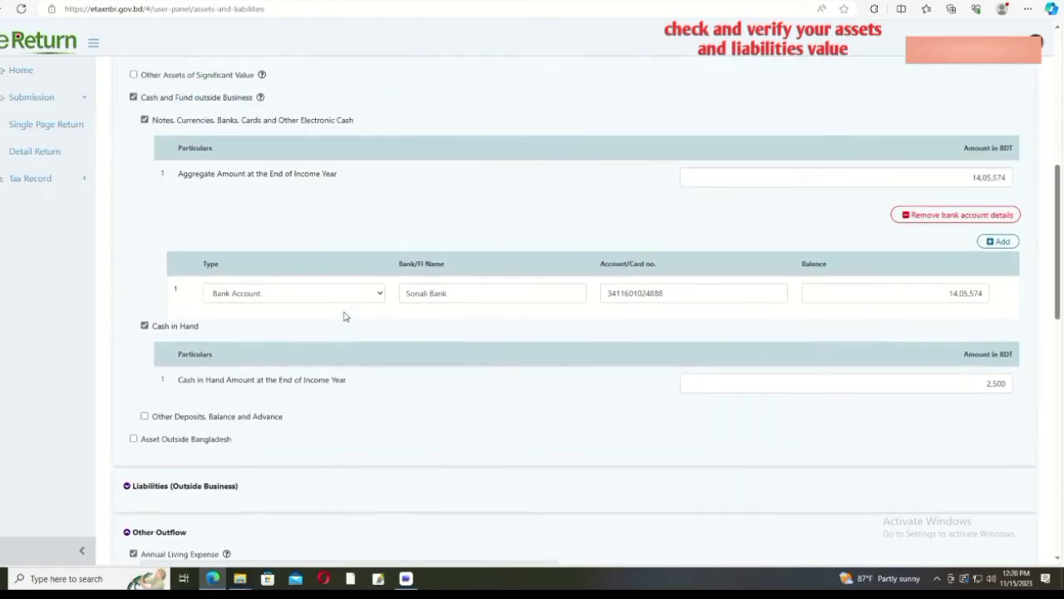
scroll(346, 316, up, 3)
scroll(346, 316, down, 6)
scroll(346, 316, up, 9)
scroll(346, 316, down, 1)
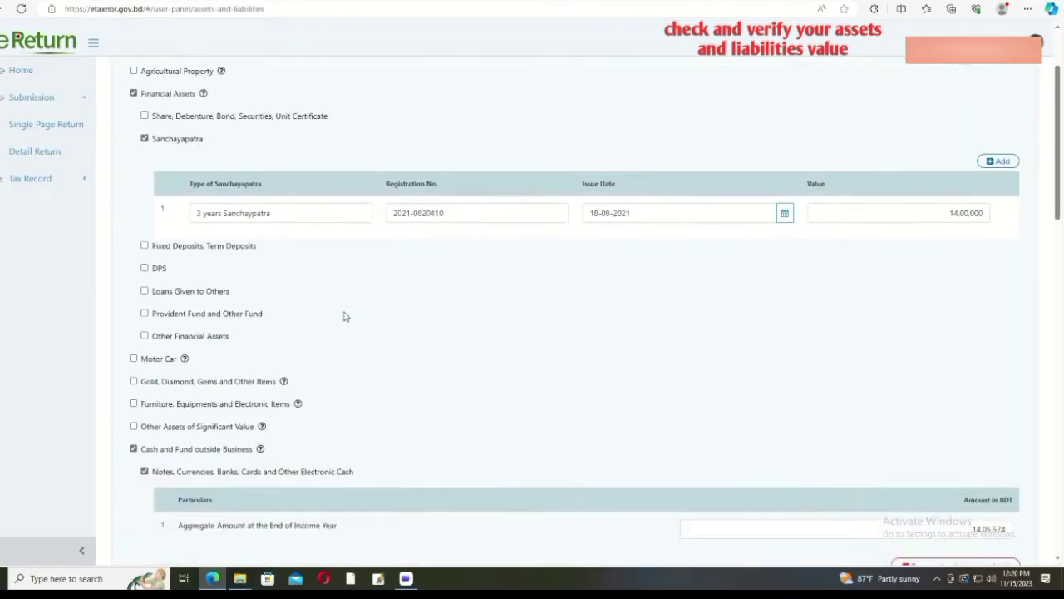
scroll(346, 316, down, 5)
scroll(346, 316, down, 1)
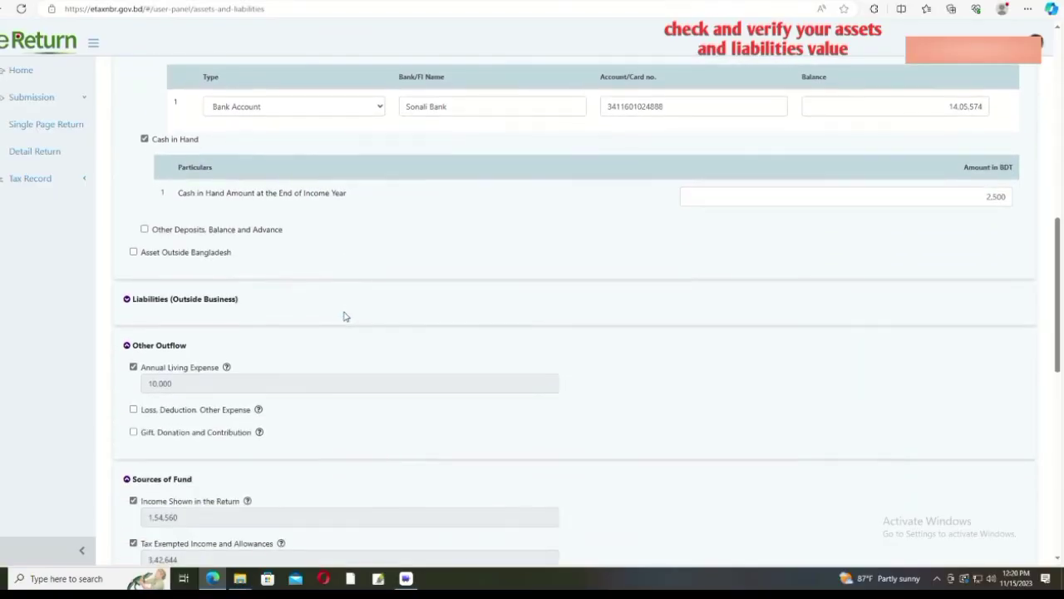
scroll(346, 317, down, 2)
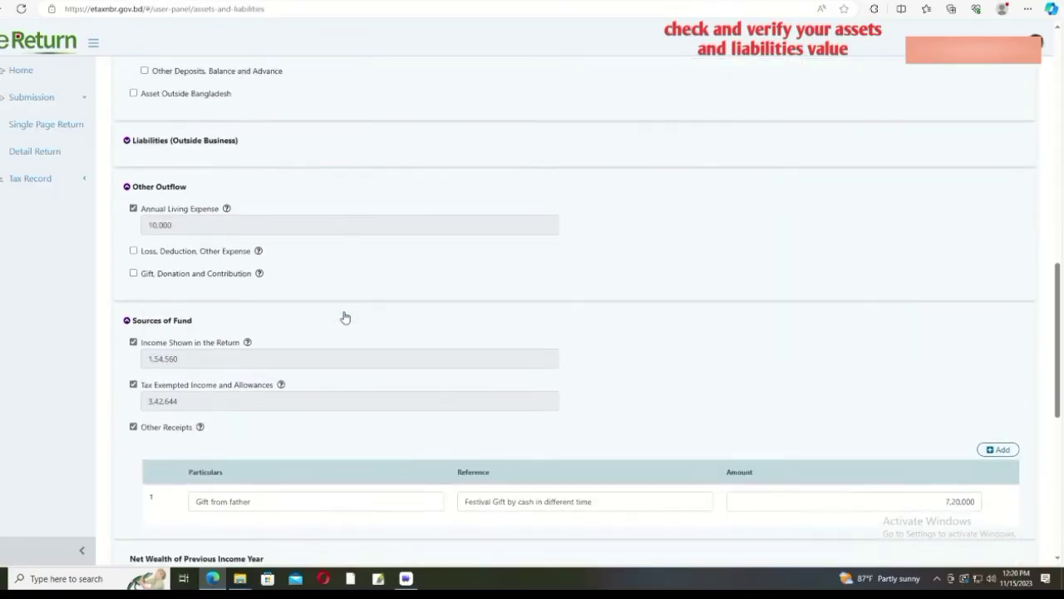
scroll(346, 317, down, 2)
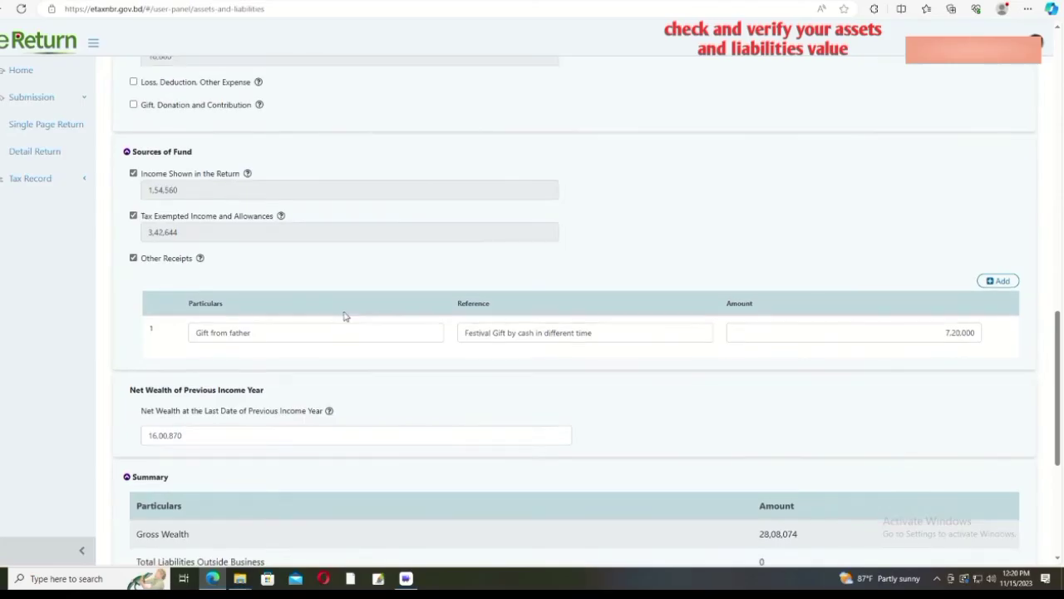
scroll(346, 316, down, 2)
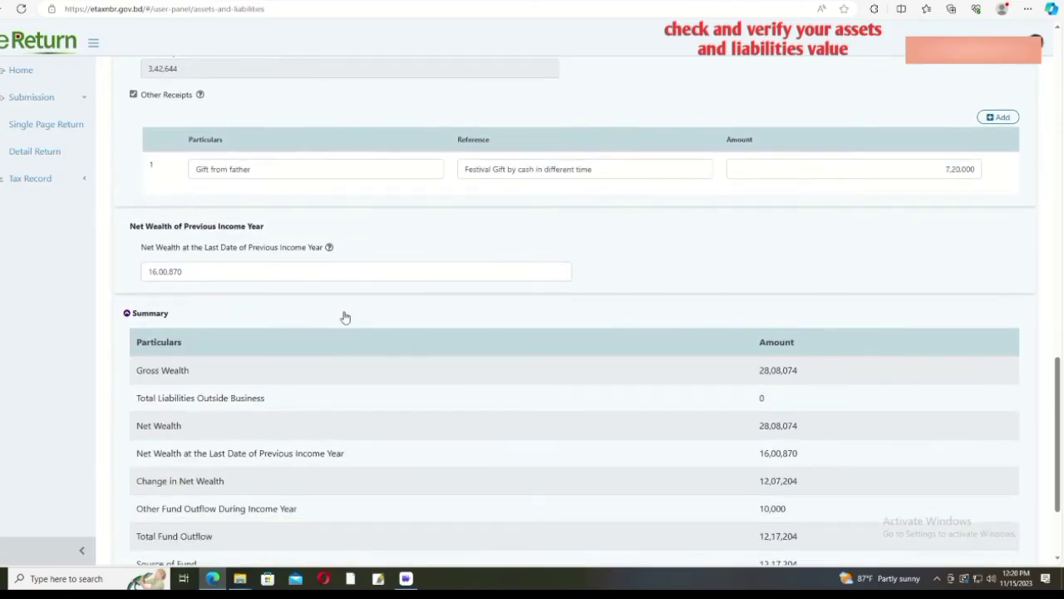
scroll(399, 441, down, 2)
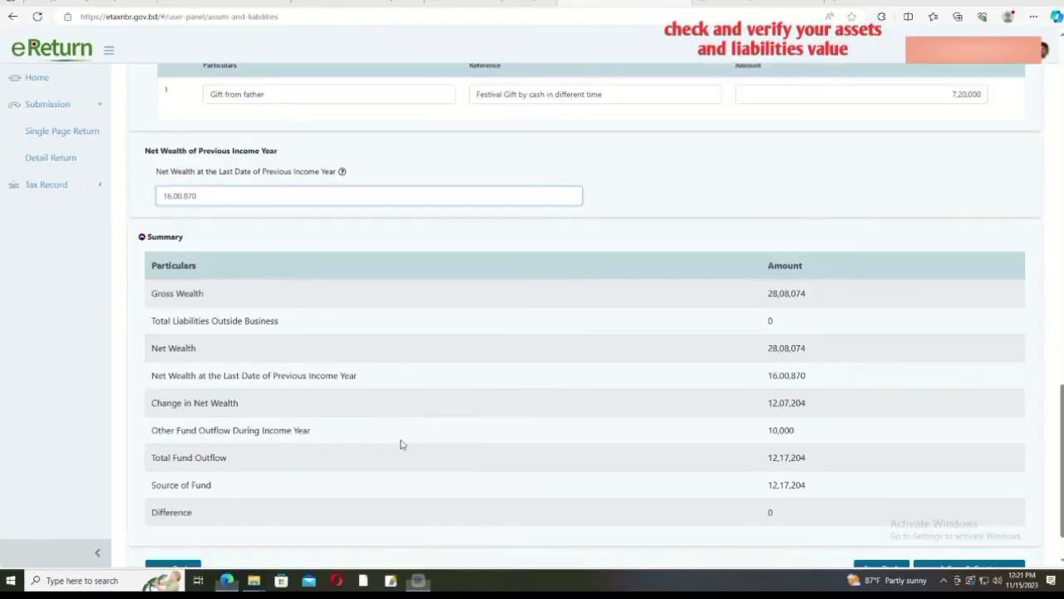
scroll(399, 441, up, 1)
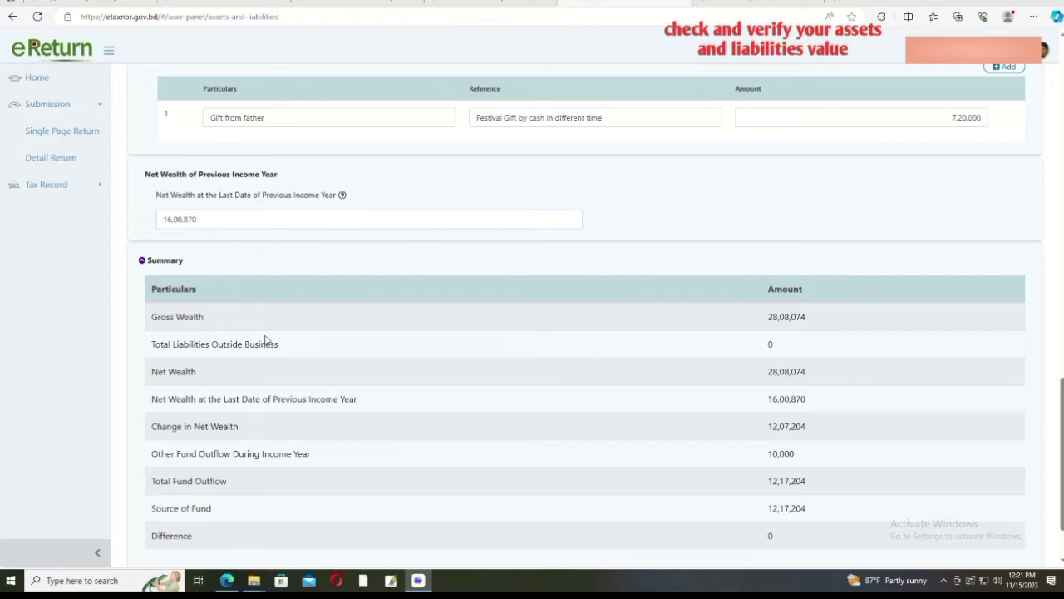
scroll(266, 339, down, 1)
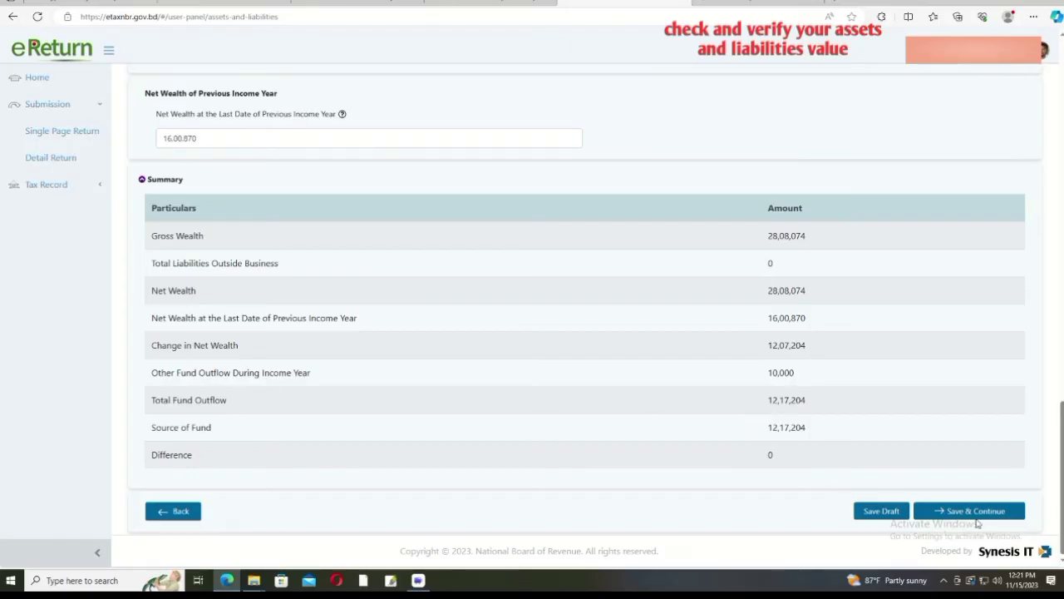
Step: Save assets and liabilities as a draft, confirm the summary difference is still 0, and continue
click(885, 510)
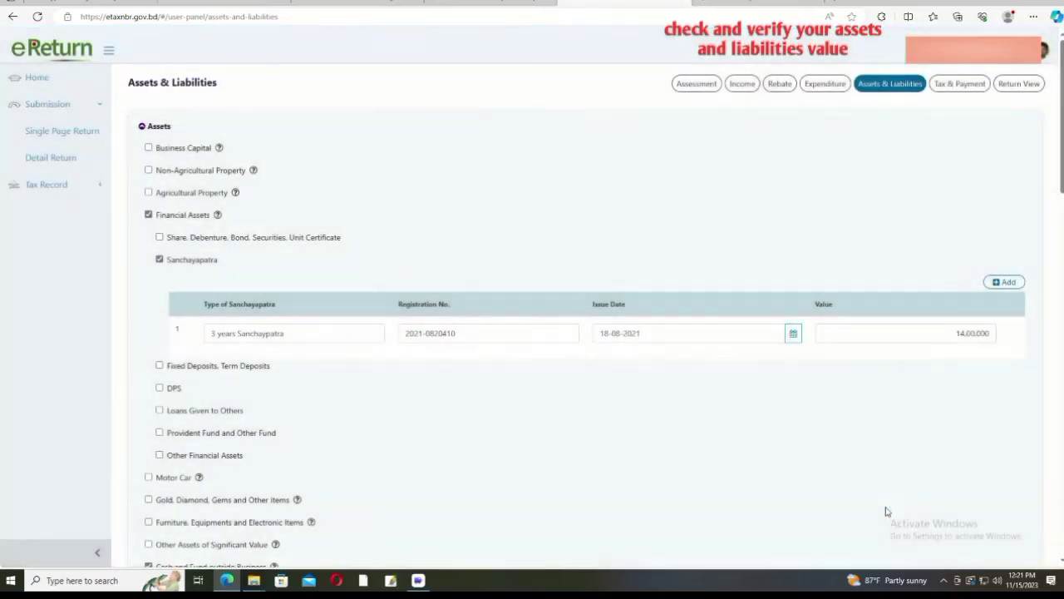
scroll(872, 495, down, 1)
scroll(872, 495, down, 15)
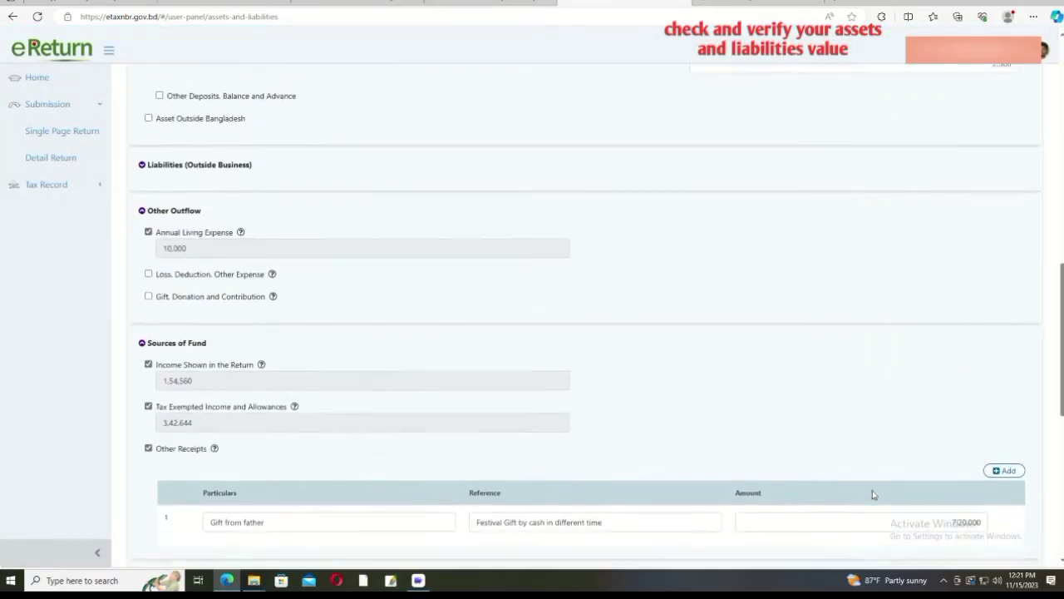
scroll(873, 490, down, 1)
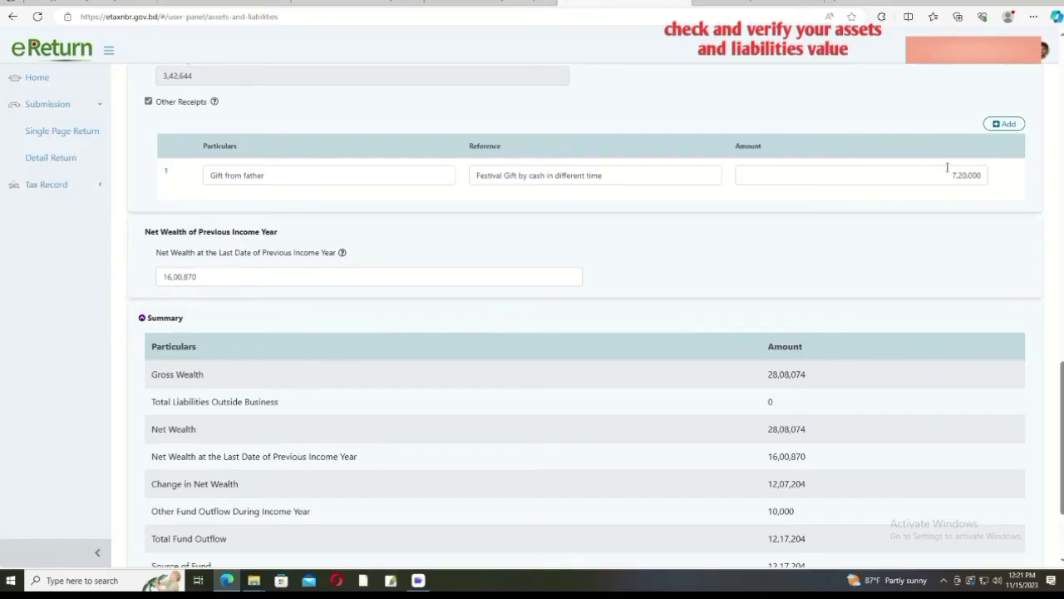
scroll(815, 470, down, 2)
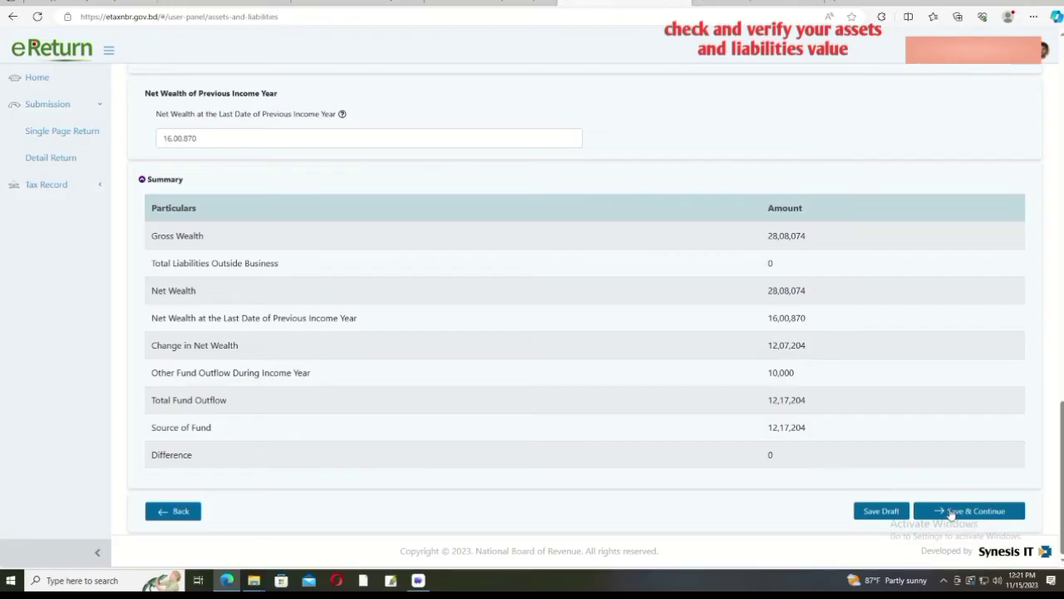
click(952, 512)
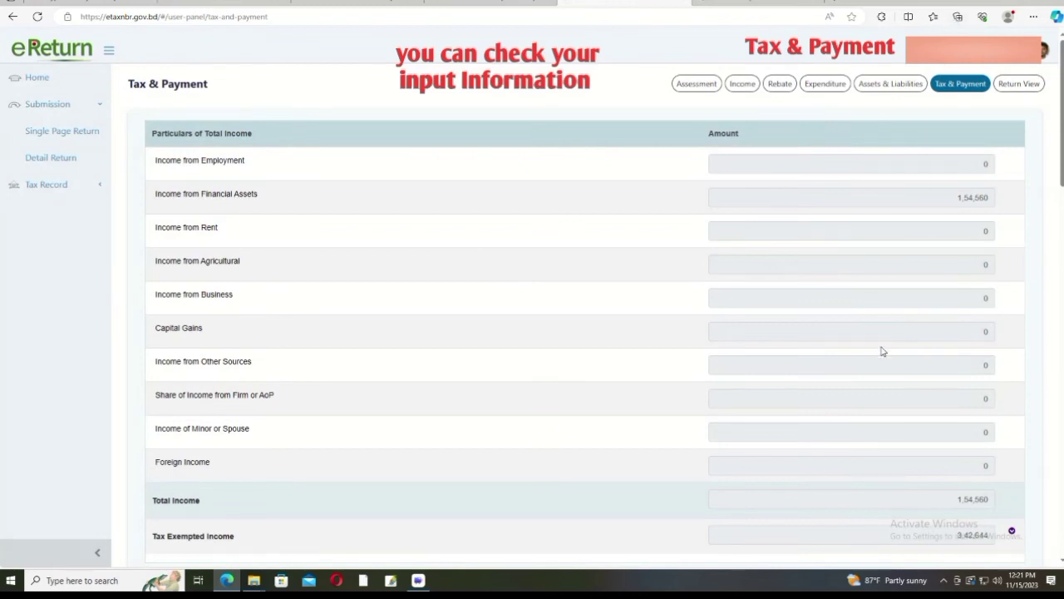
Step: Check income and tax-exempted income 3,42,644, then save the tax computation payable of 15,456
scroll(883, 351, down, 3)
scroll(434, 335, up, 3)
click(923, 194)
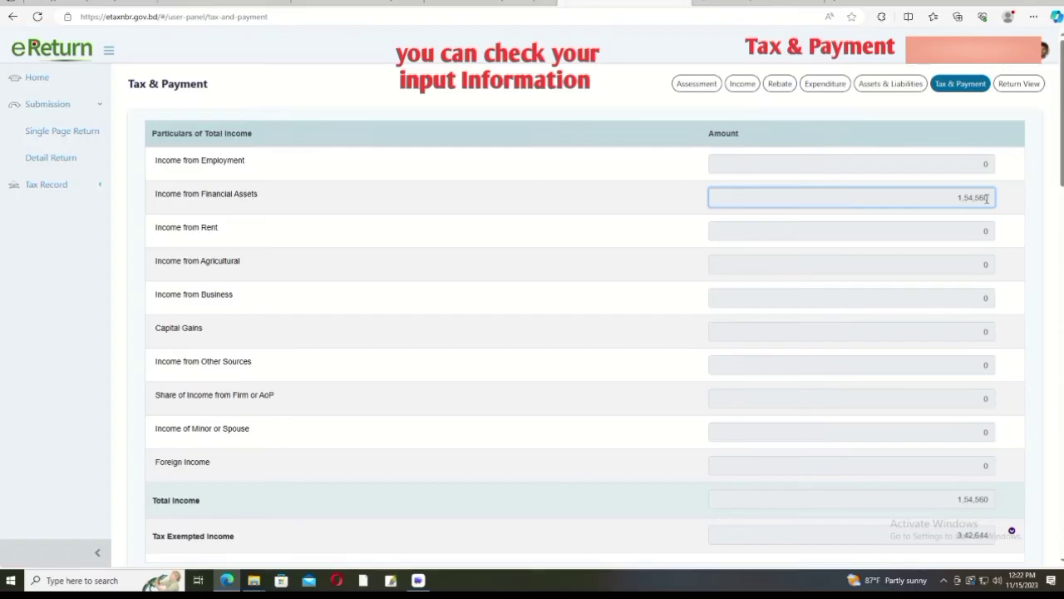
scroll(906, 223, down, 4)
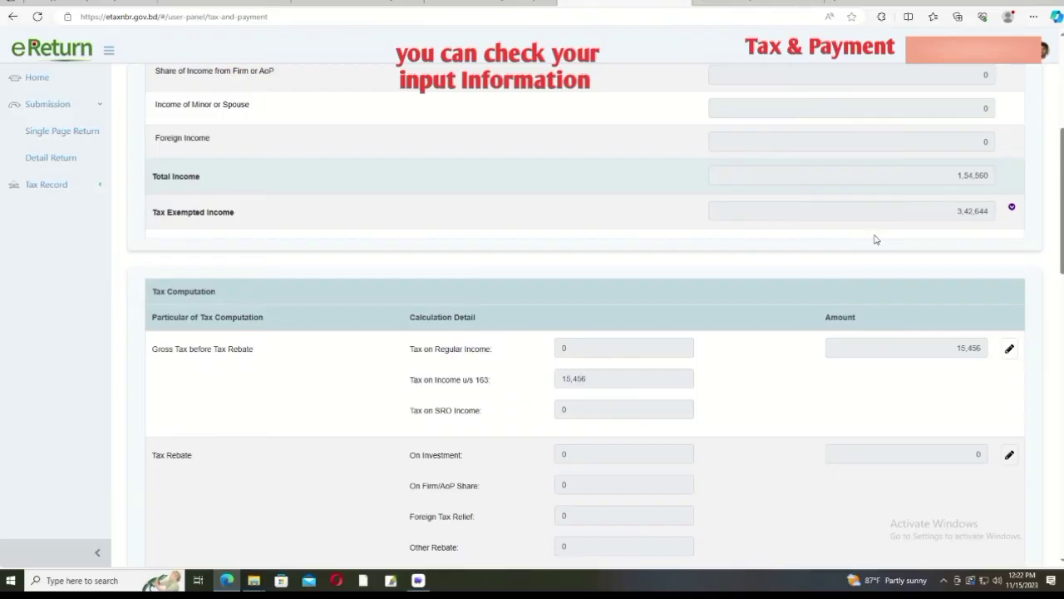
click(937, 215)
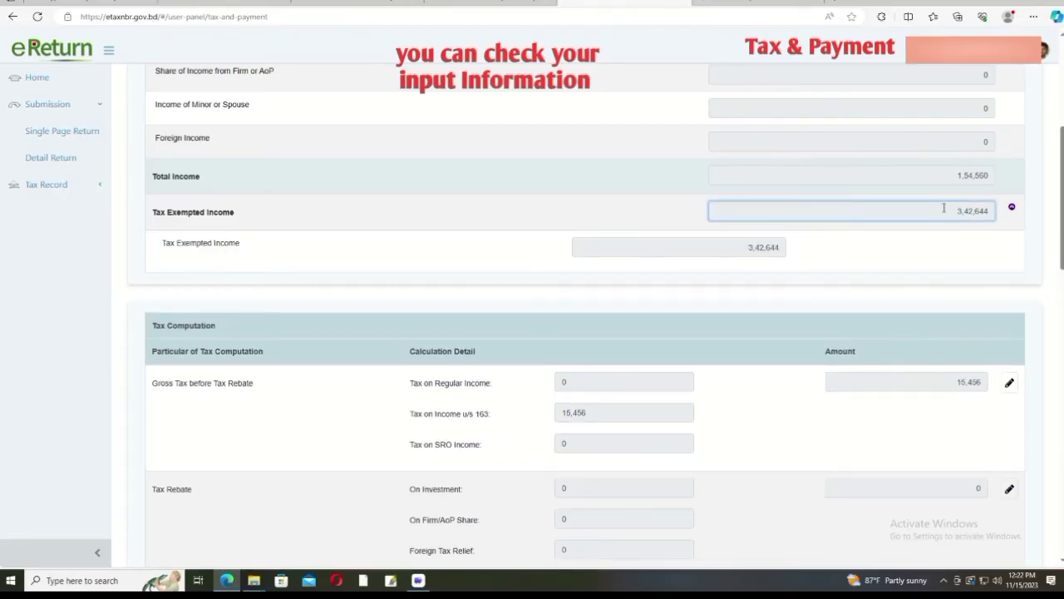
scroll(944, 208, down, 2)
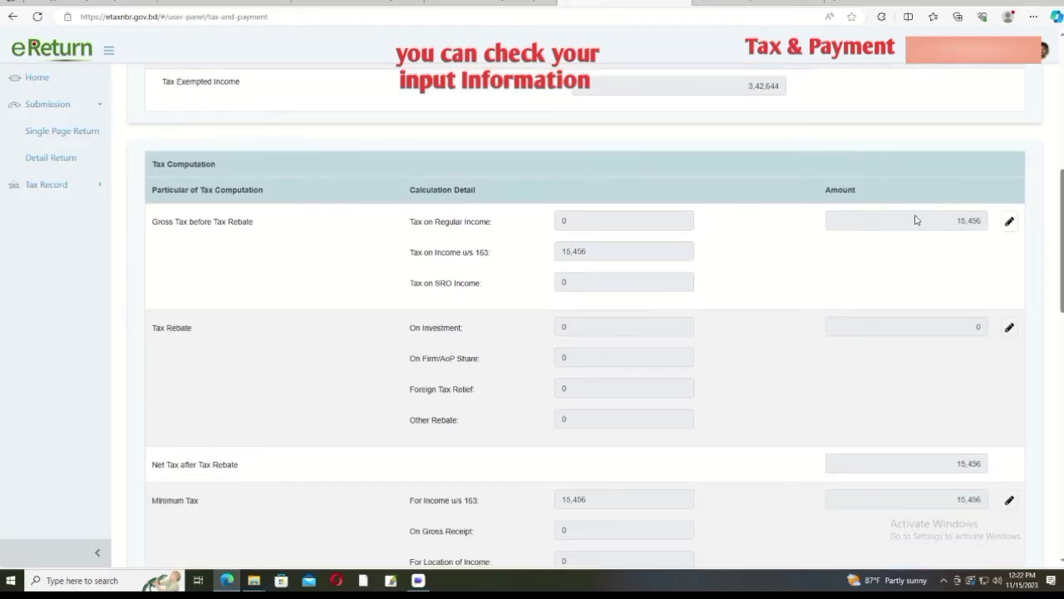
scroll(915, 220, down, 2)
scroll(915, 220, down, 1)
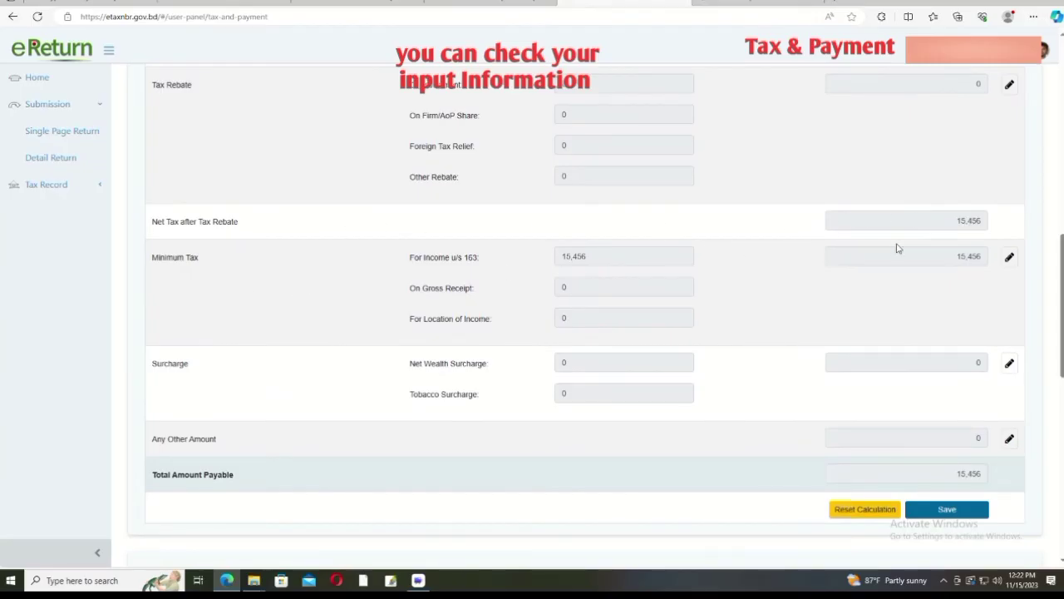
scroll(898, 248, down, 4)
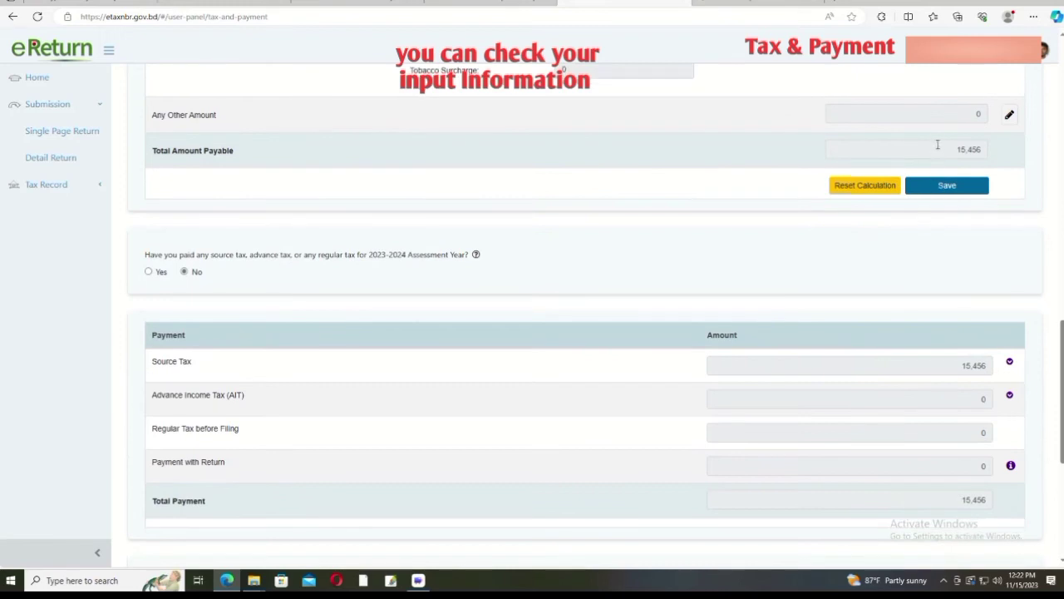
click(945, 186)
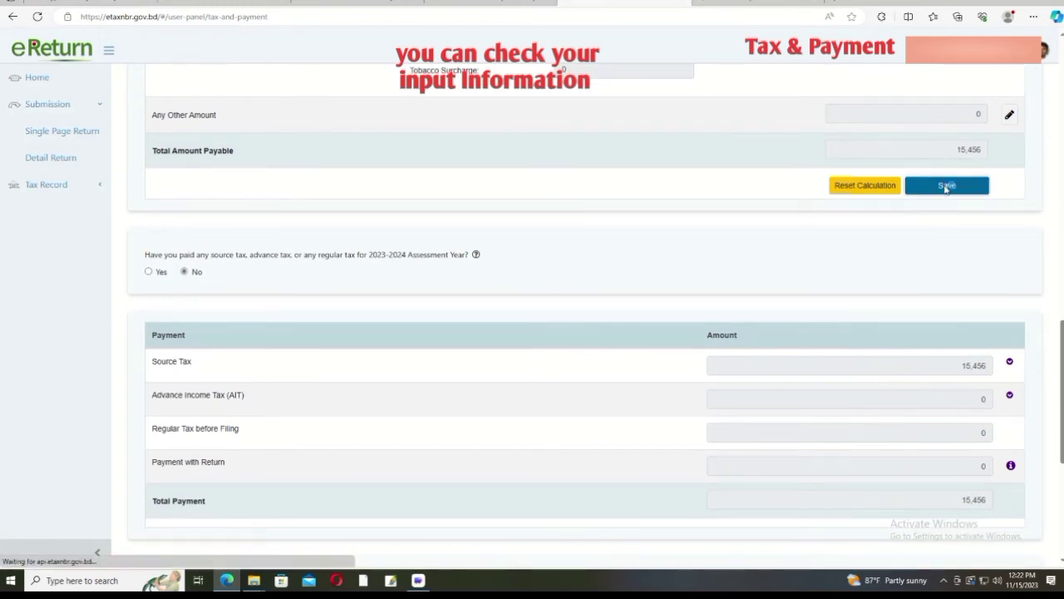
Step: Answer Yes that source tax has already been paid
scroll(945, 190, down, 10)
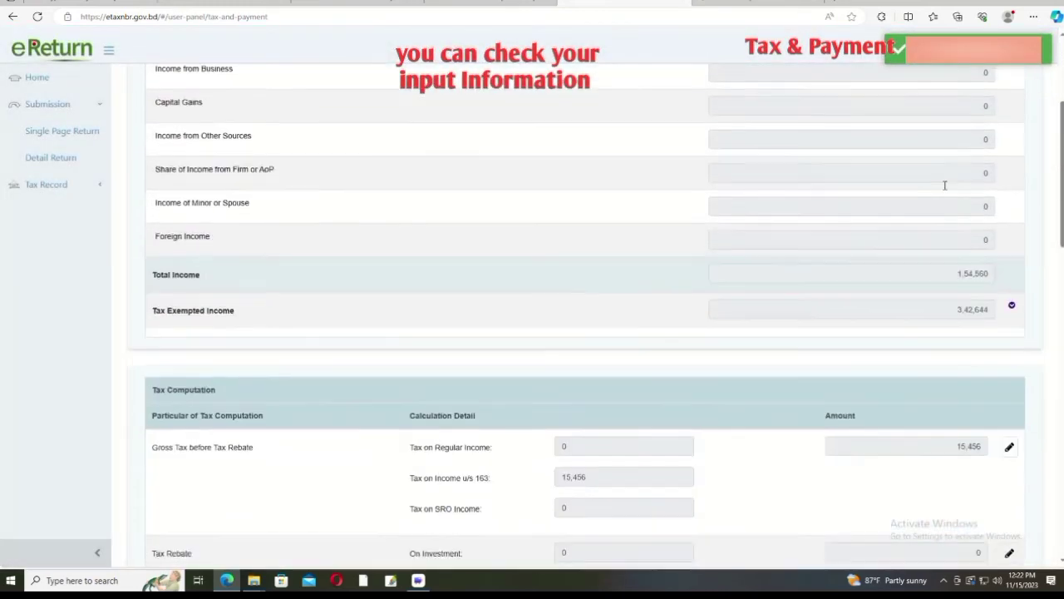
scroll(944, 190, down, 3)
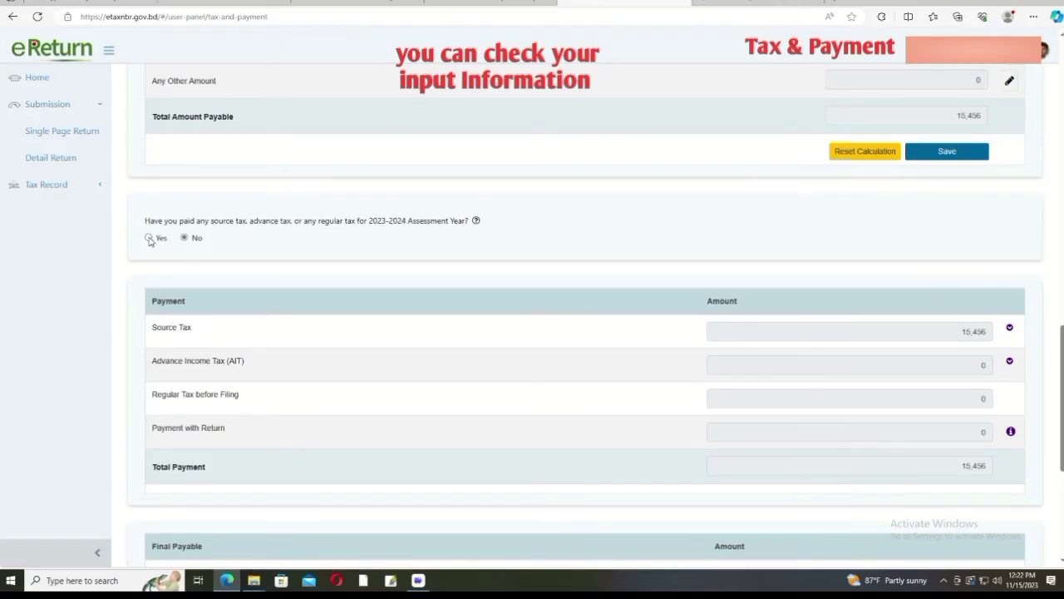
click(150, 239)
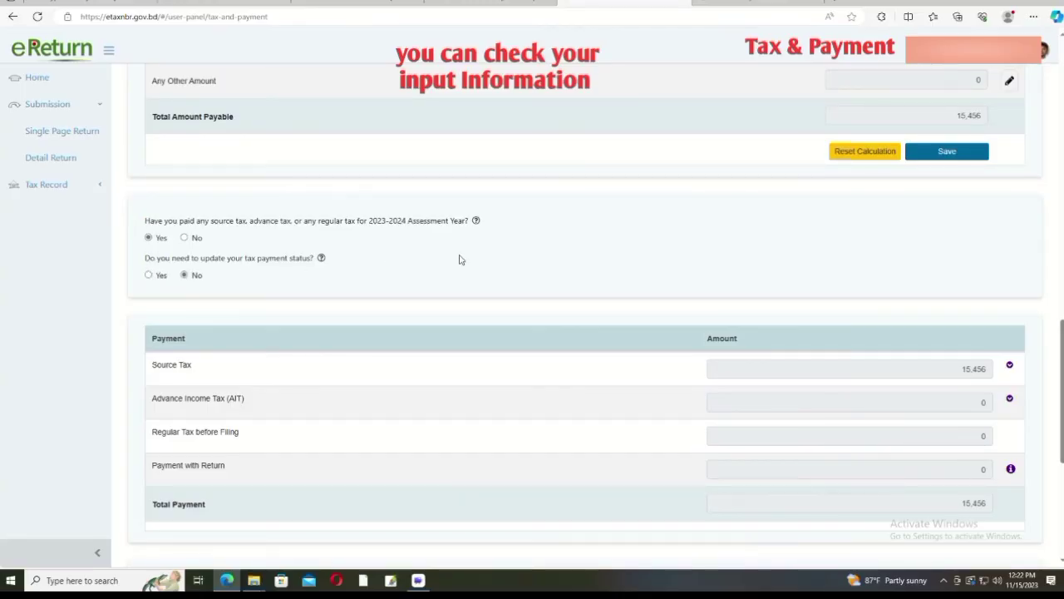
Step: Confirm 15,456 Saving Certificate source tax leaves Final Payable at 0, then update payment status
scroll(629, 283, down, 2)
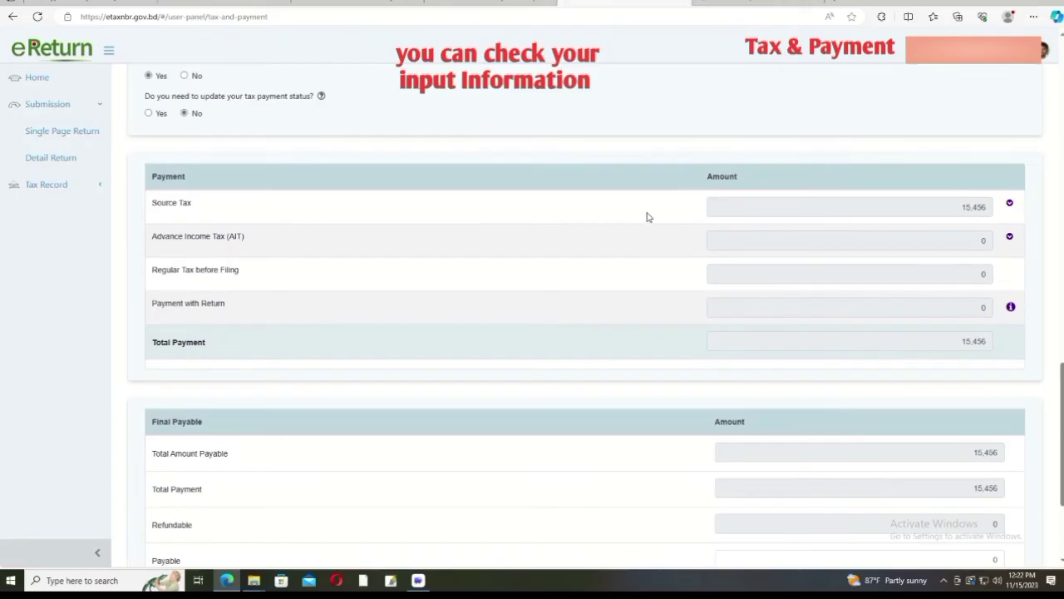
click(650, 212)
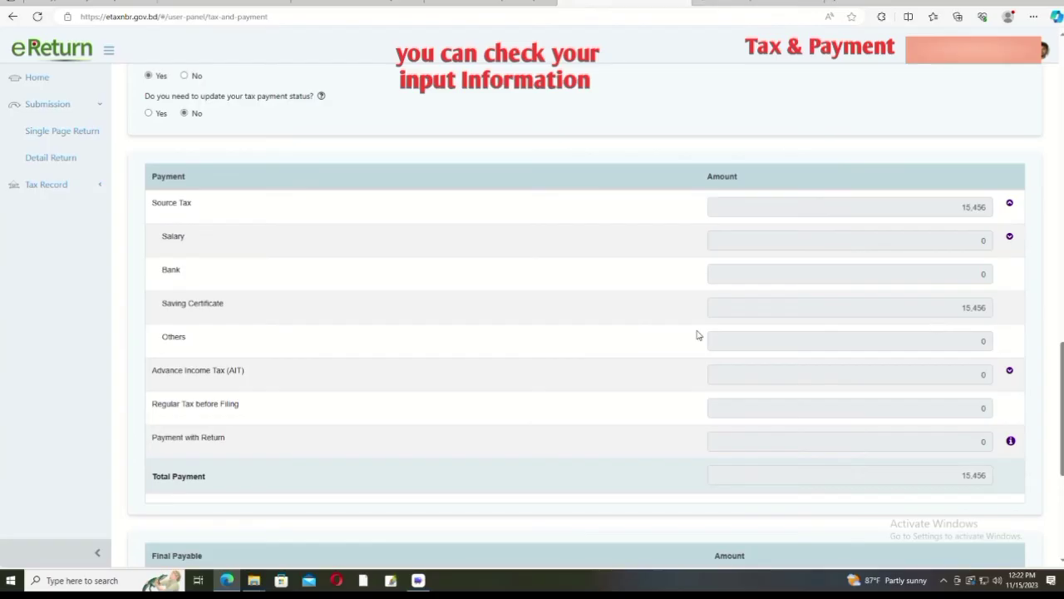
scroll(697, 335, down, 2)
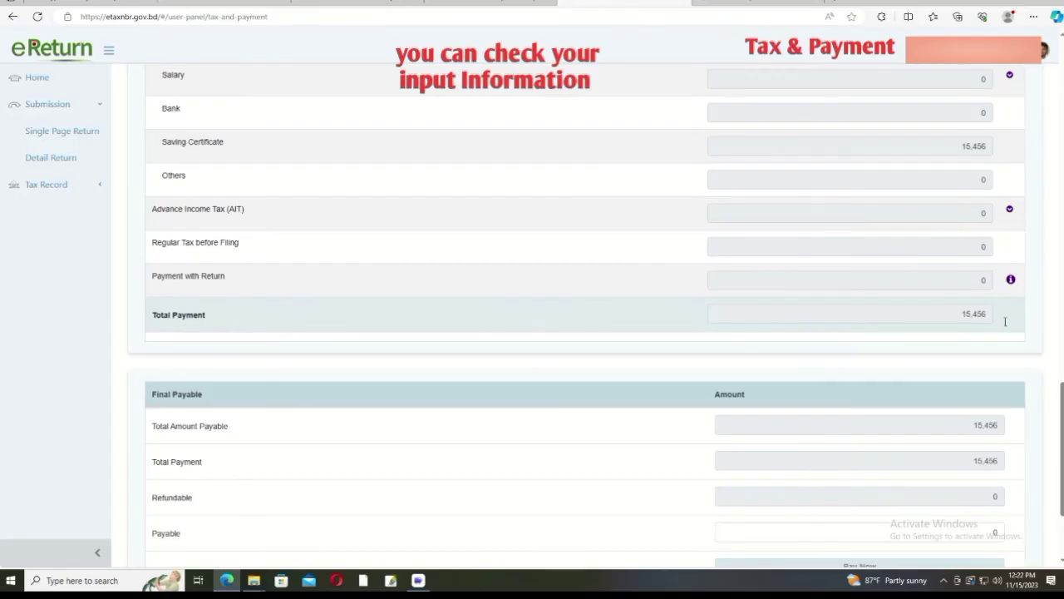
scroll(945, 316, down, 2)
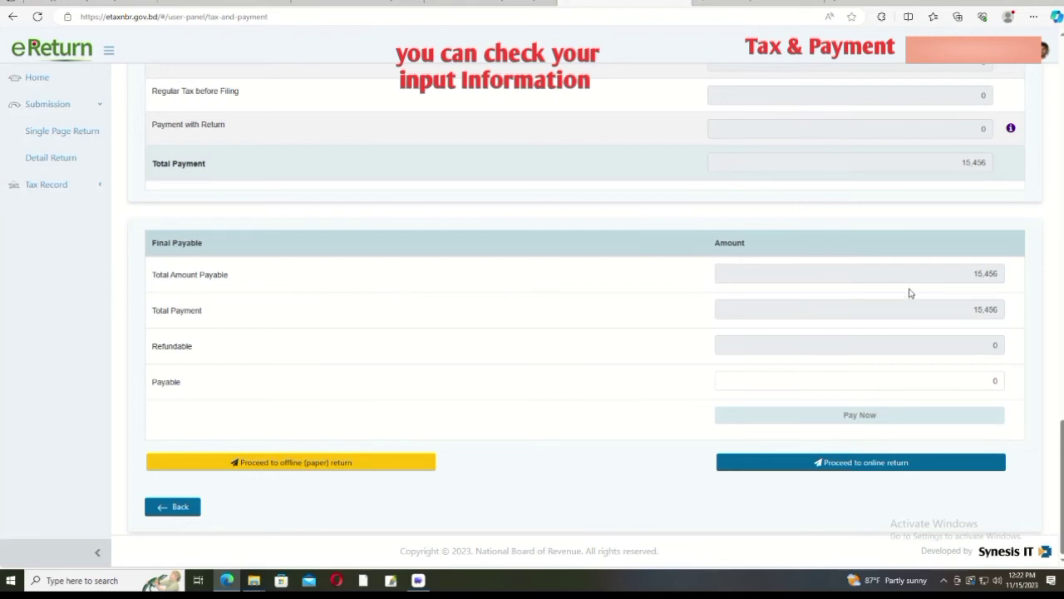
scroll(910, 292, up, 1)
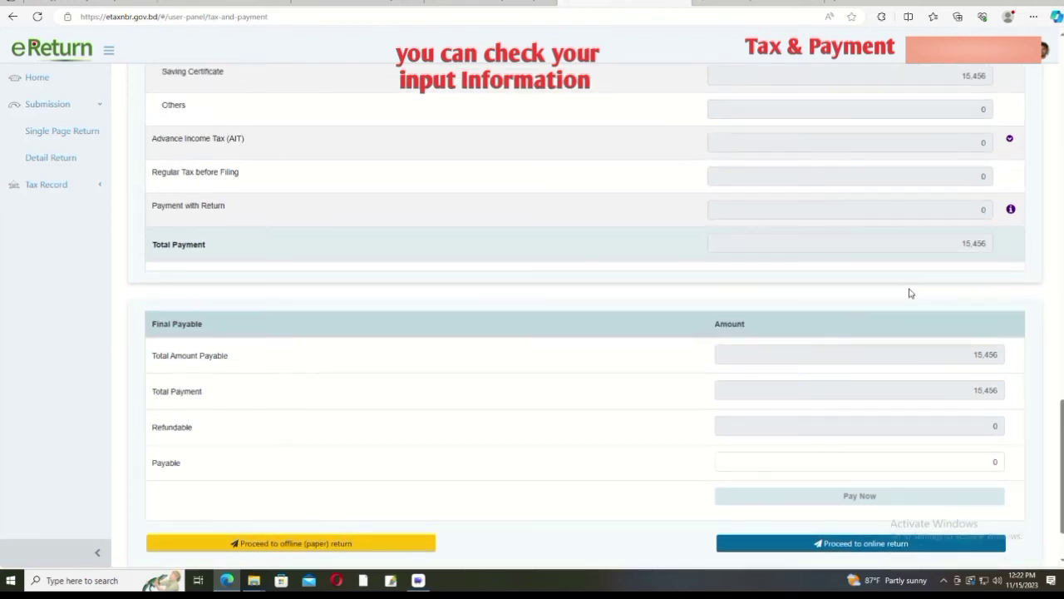
scroll(911, 293, up, 1)
scroll(910, 289, up, 5)
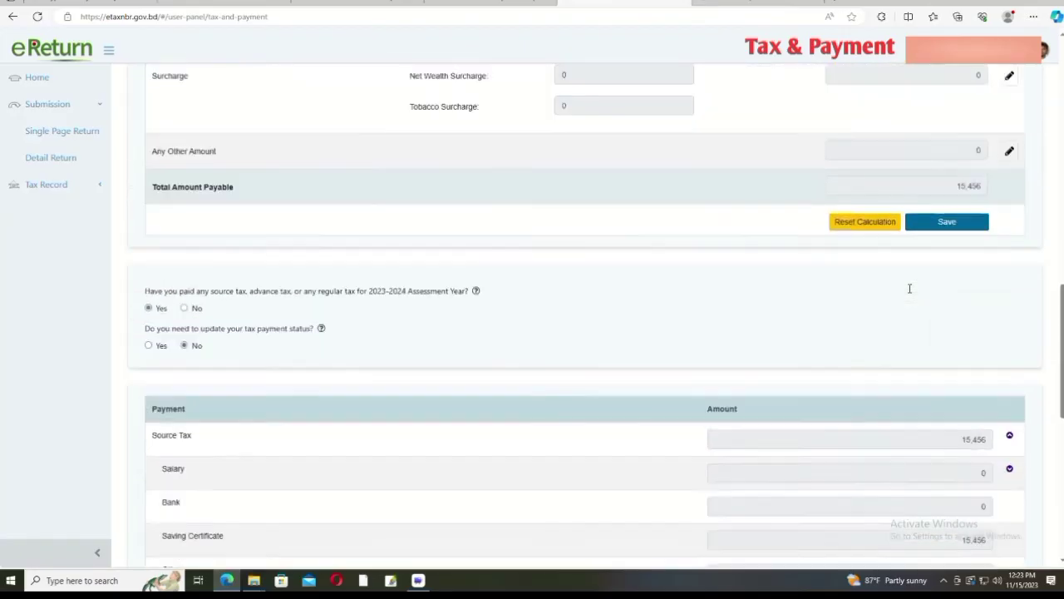
click(148, 365)
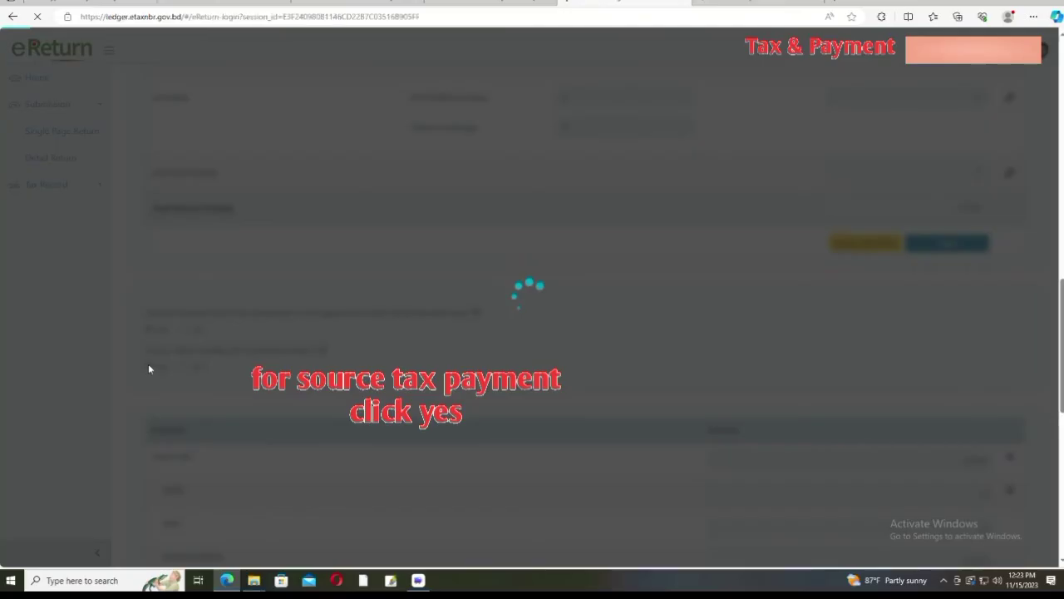
Step: Verify the 15,456 Sanchayapatra source tax in the Ledger's Tax Payment Status, then return to eReturn
click(55, 104)
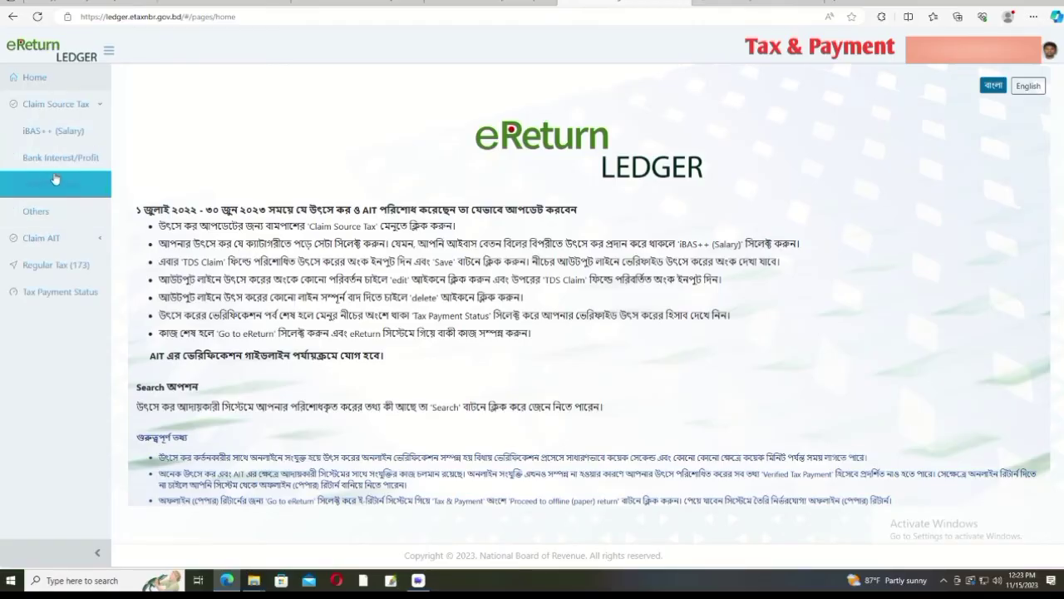
click(56, 184)
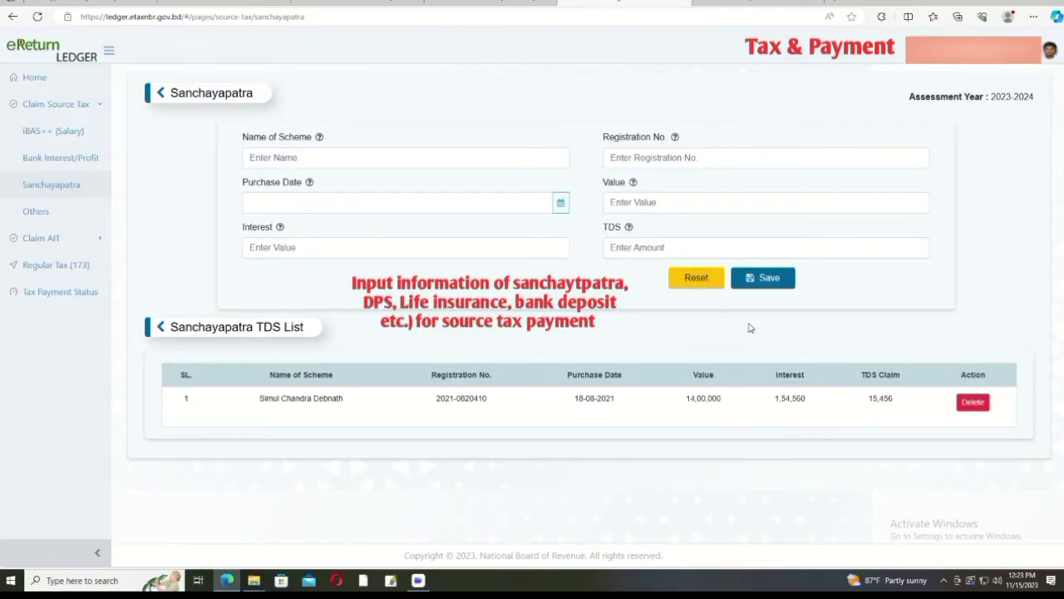
click(59, 295)
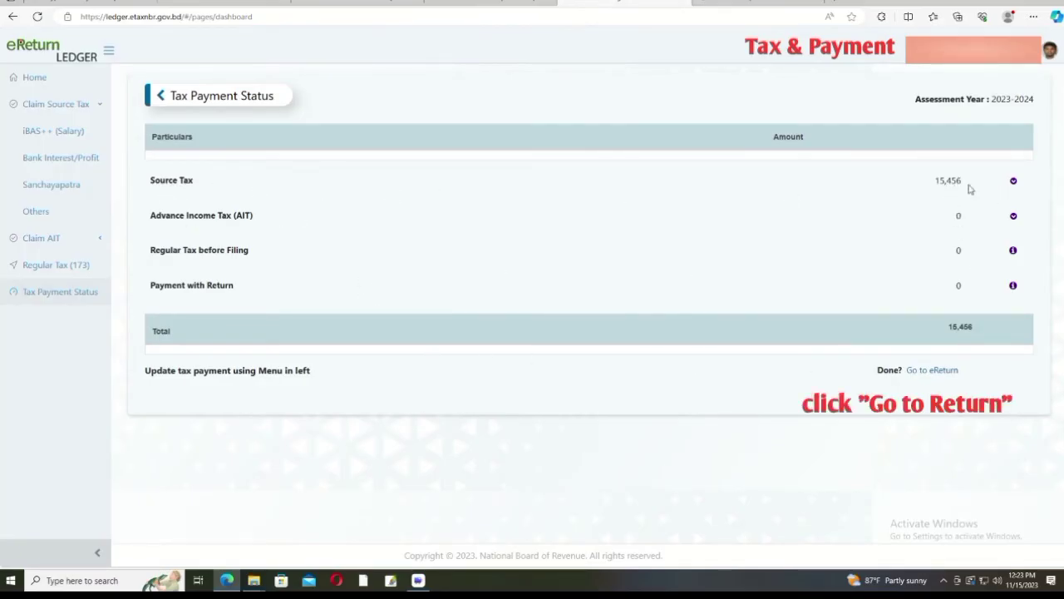
click(927, 371)
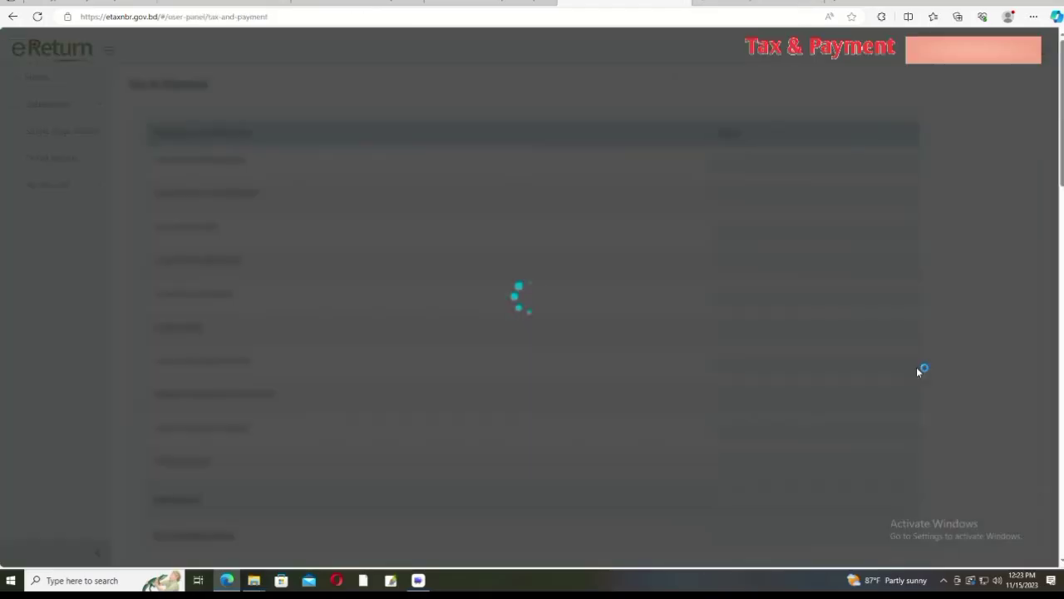
Step: Confirm total payment 15,456 matches total payable with 0 due, and proceed to online return
scroll(918, 368, down, 5)
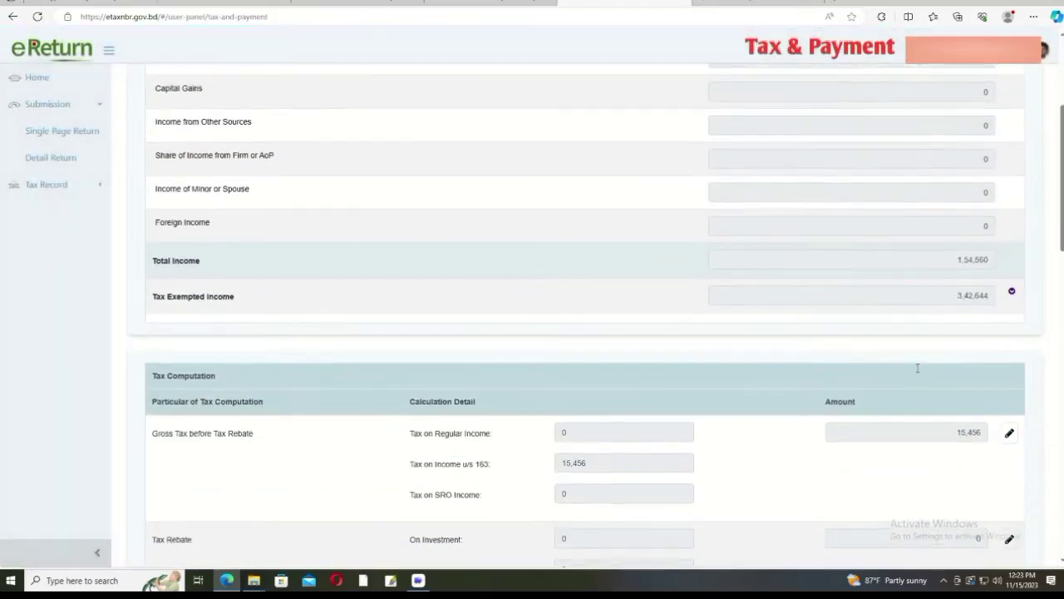
scroll(984, 314, down, 3)
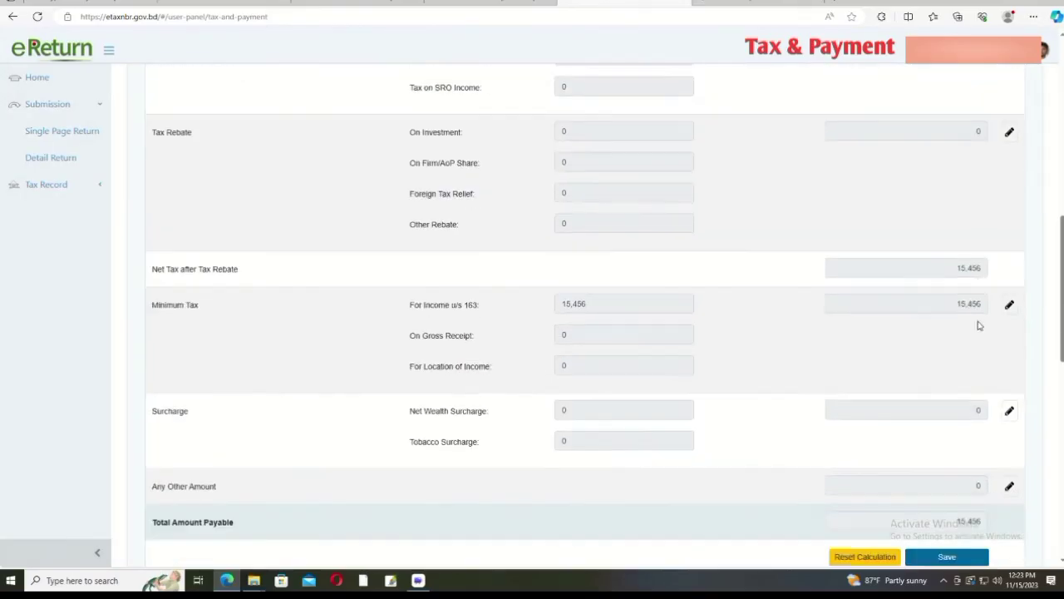
scroll(555, 360, down, 3)
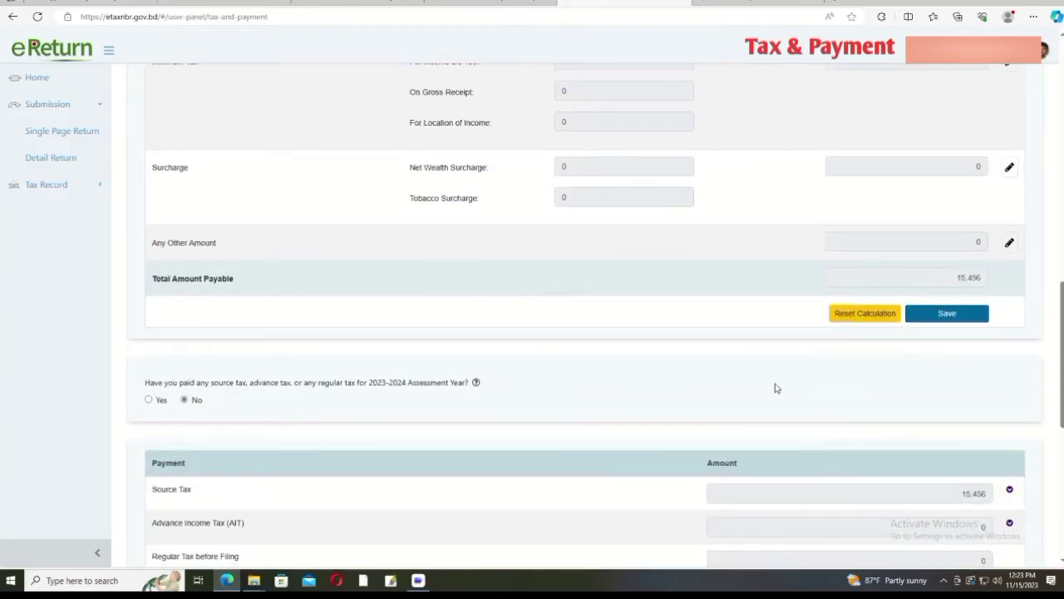
scroll(775, 387, down, 1)
scroll(421, 404, down, 2)
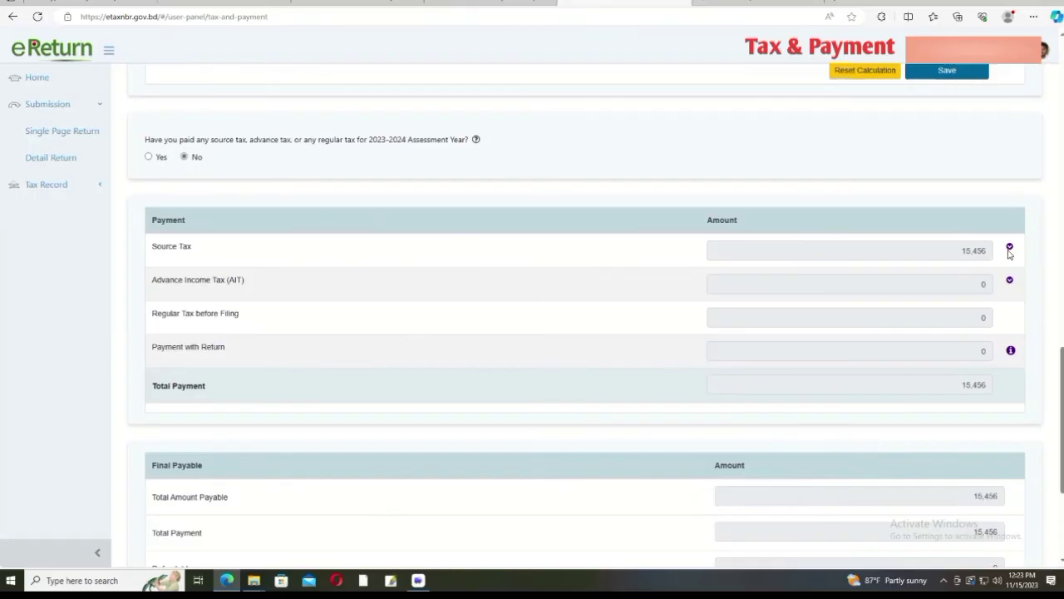
scroll(926, 274, down, 2)
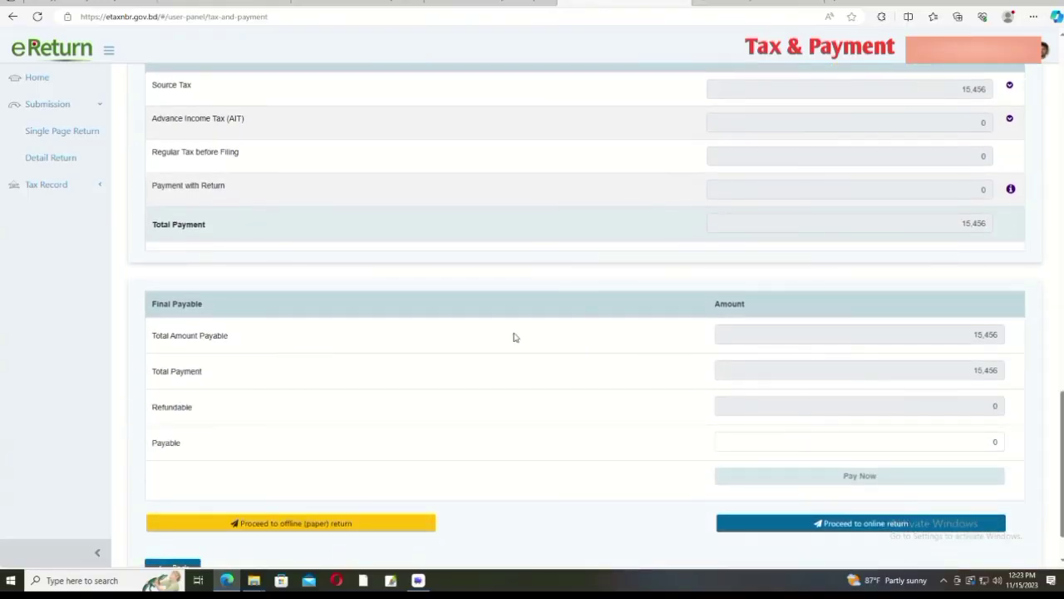
scroll(981, 331, down, 1)
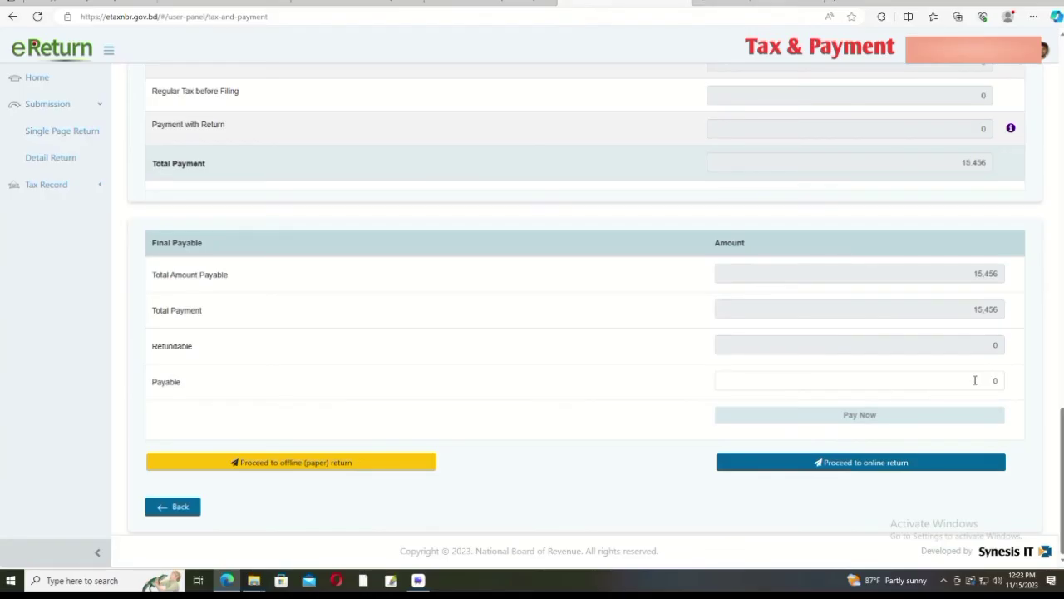
click(869, 464)
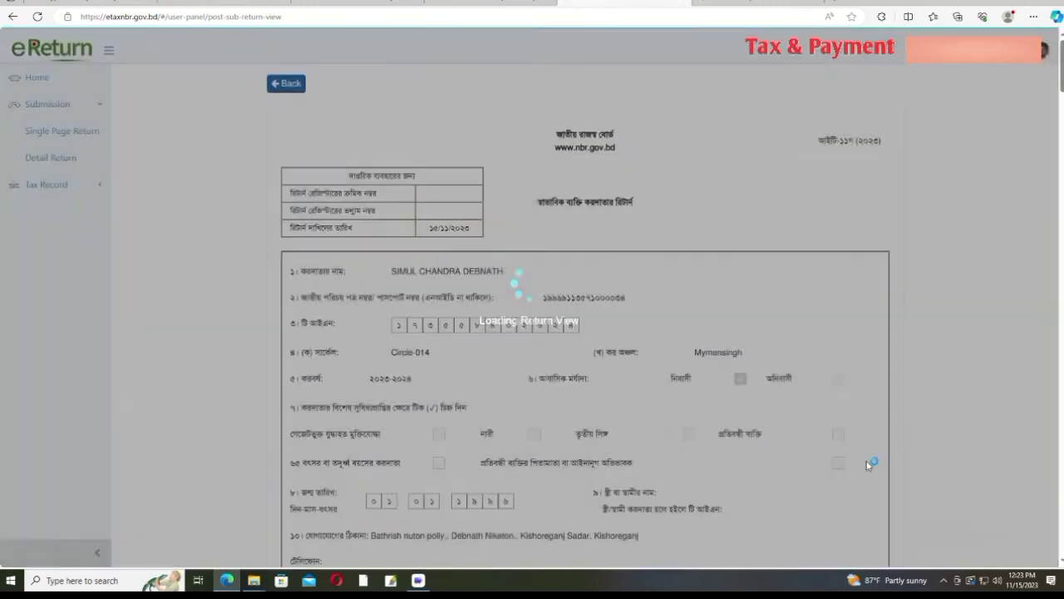
Step: Review the 2023-2024 return form: tax 15,456 fully paid at source, 5,00,000 rebate investment
scroll(867, 465, down, 15)
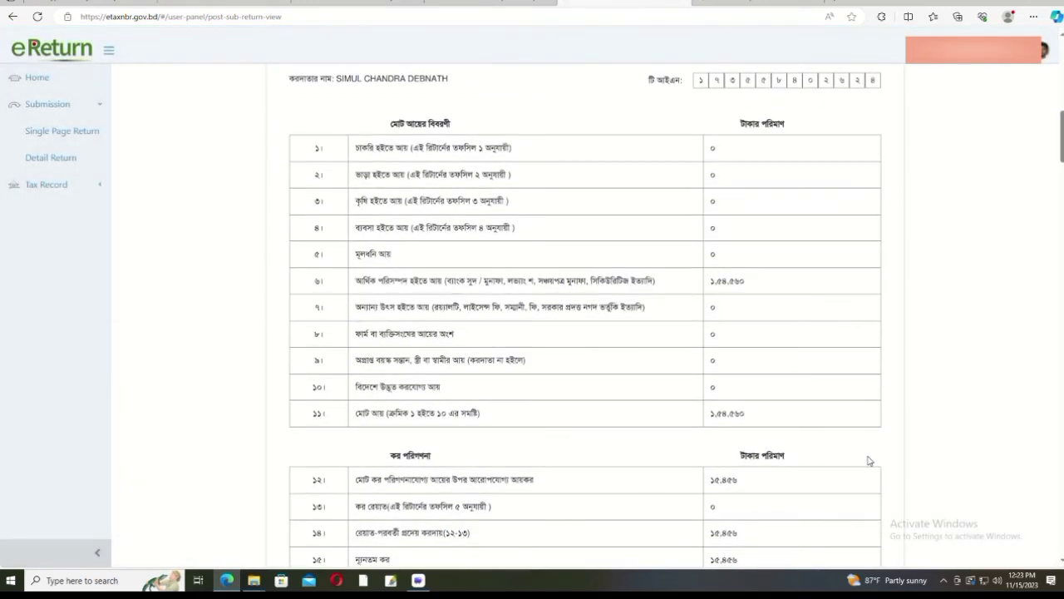
scroll(869, 460, down, 15)
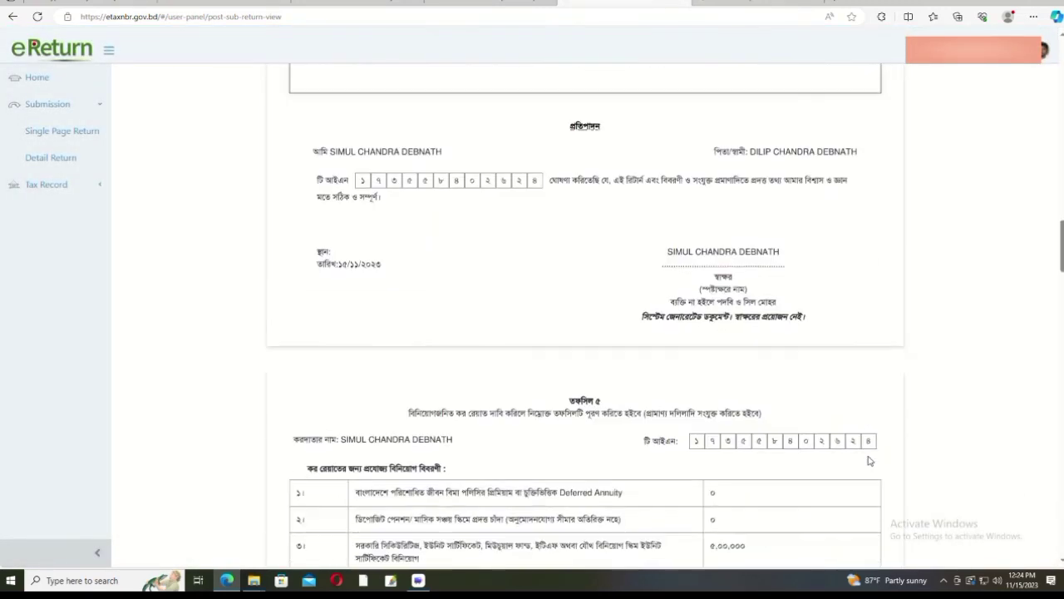
scroll(868, 459, down, 15)
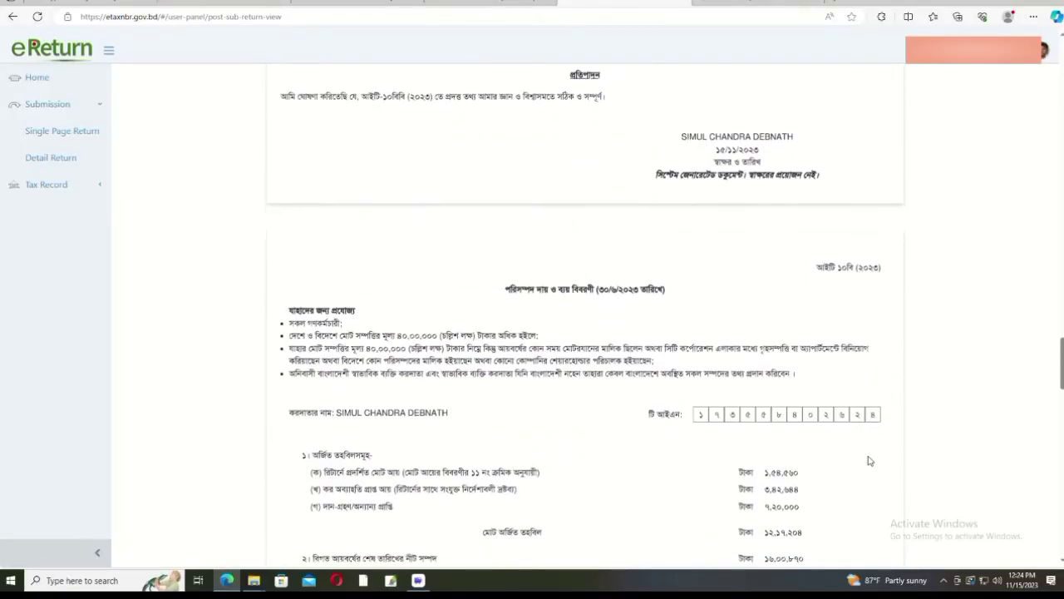
scroll(869, 460, down, 15)
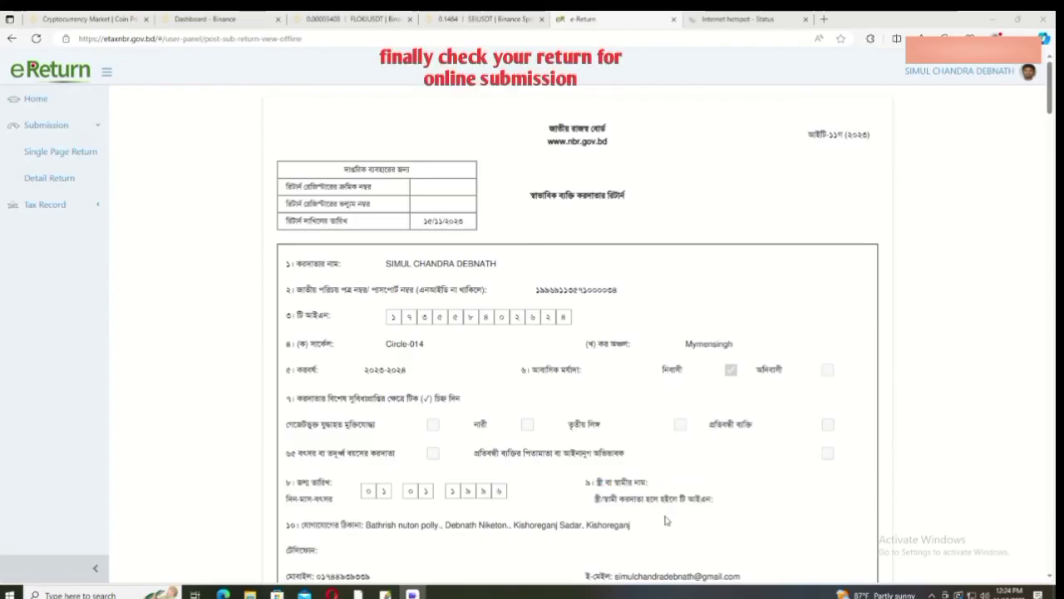
scroll(679, 476, down, 5)
scroll(679, 496, up, 2)
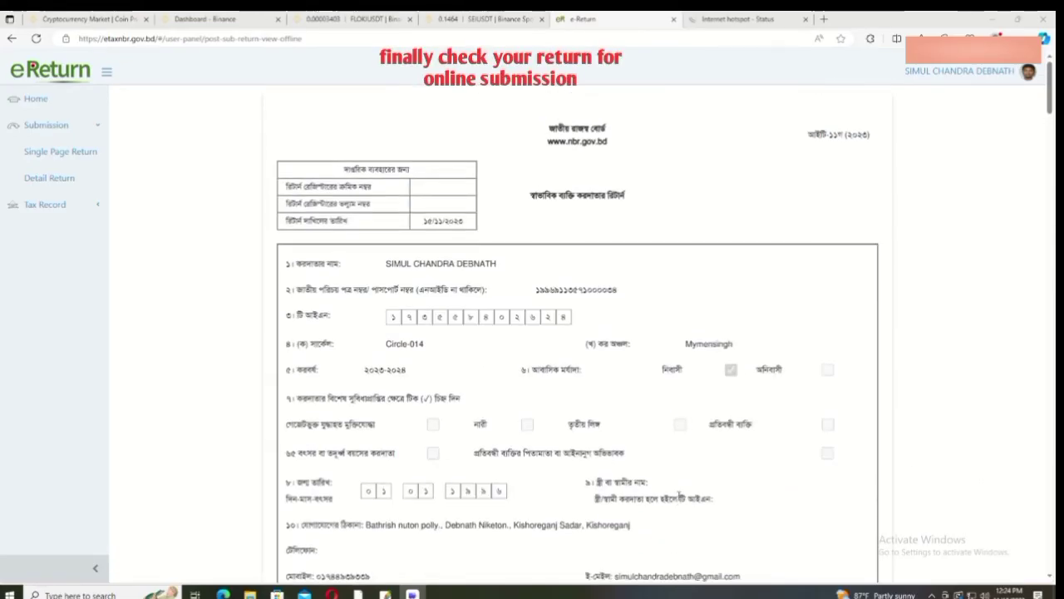
scroll(679, 496, down, 5)
scroll(678, 495, down, 7)
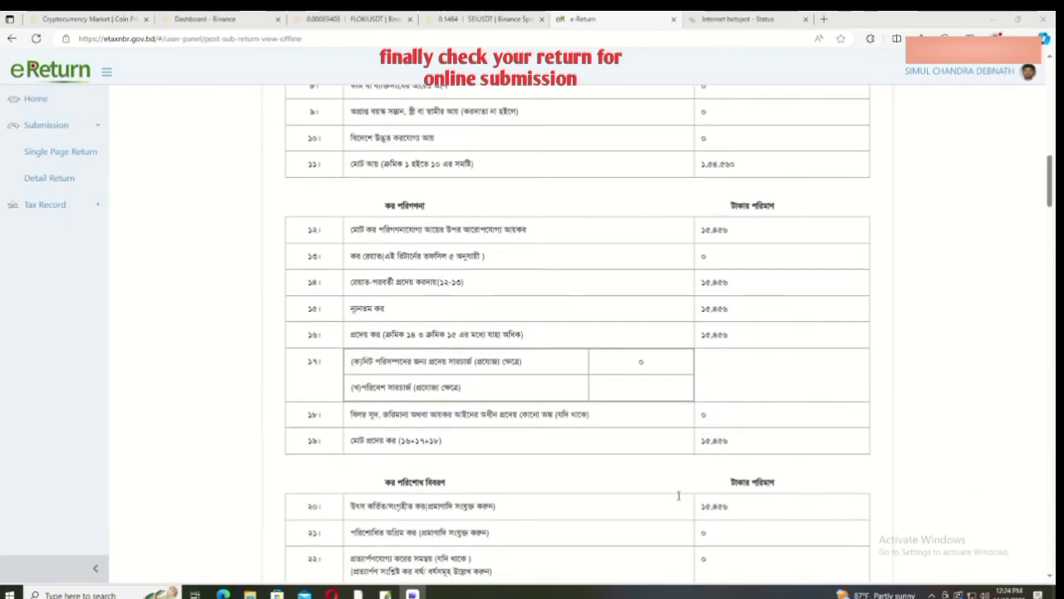
scroll(678, 495, down, 1)
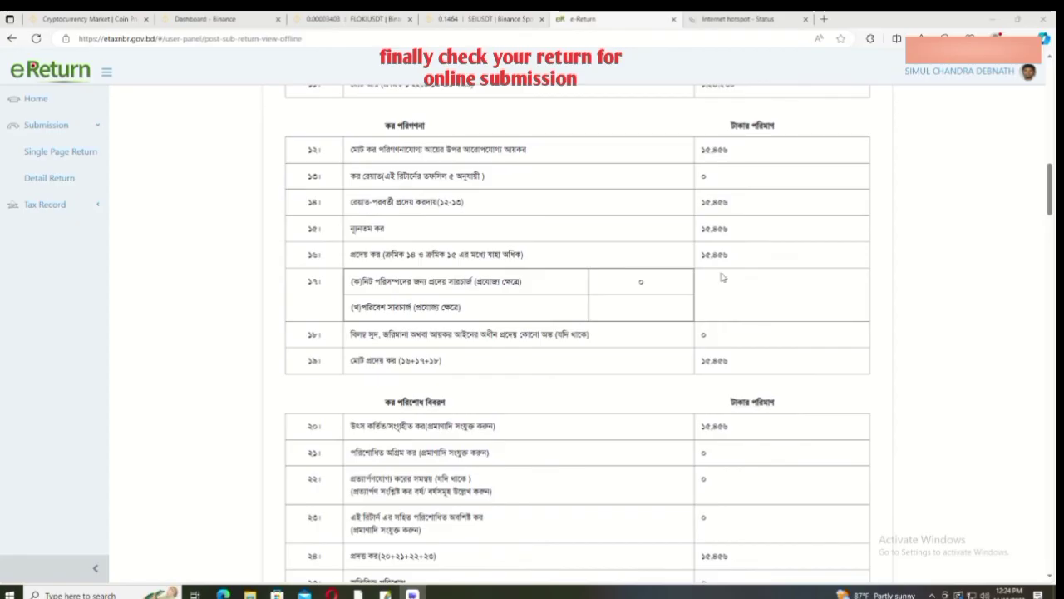
scroll(706, 288, up, 12)
scroll(707, 288, up, 2)
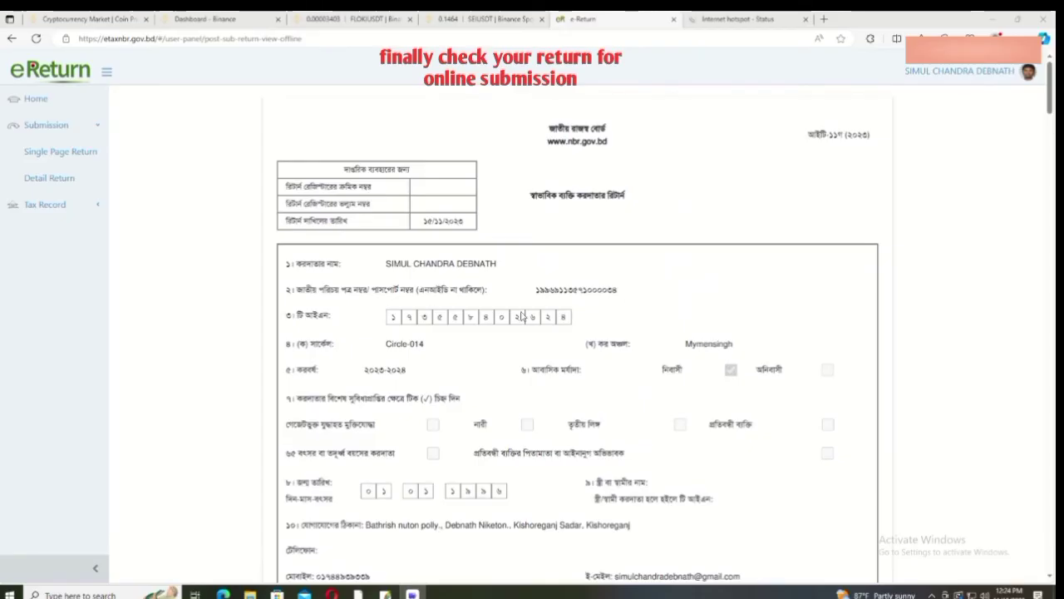
scroll(530, 312, down, 8)
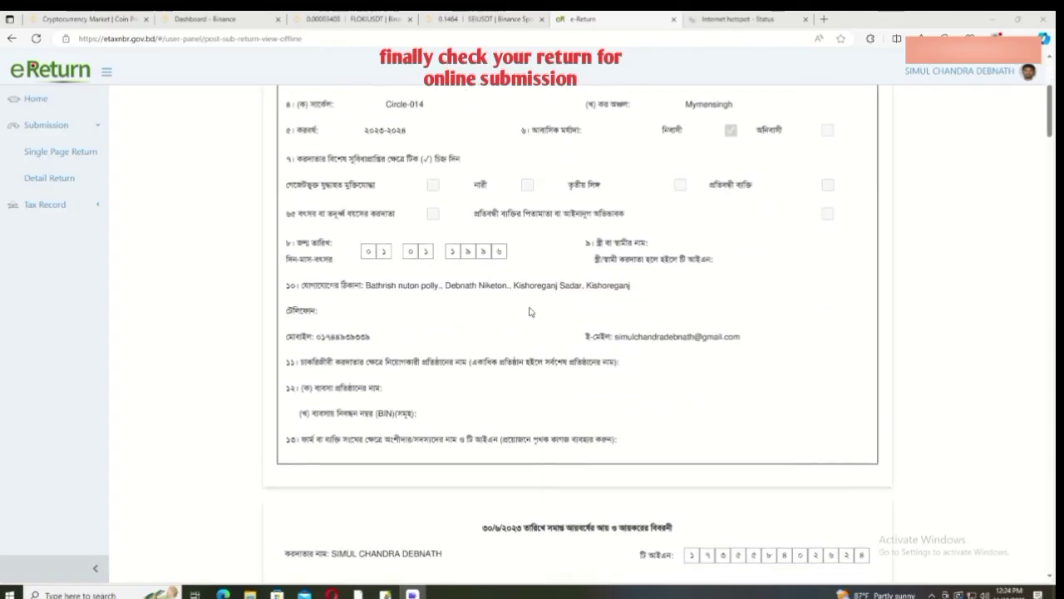
scroll(530, 312, down, 2)
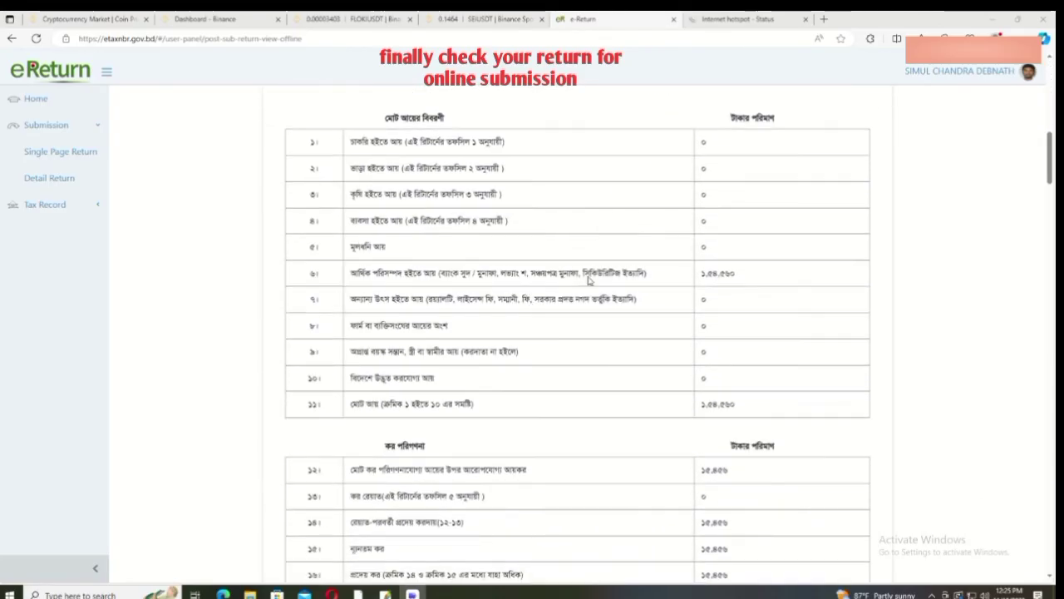
scroll(637, 280, down, 2)
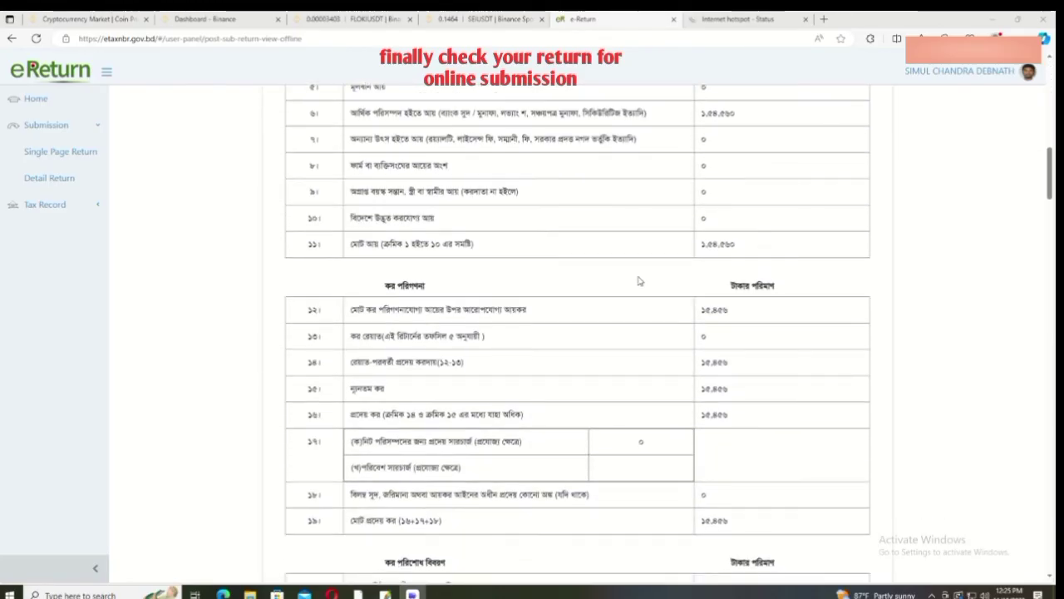
scroll(734, 247, down, 2)
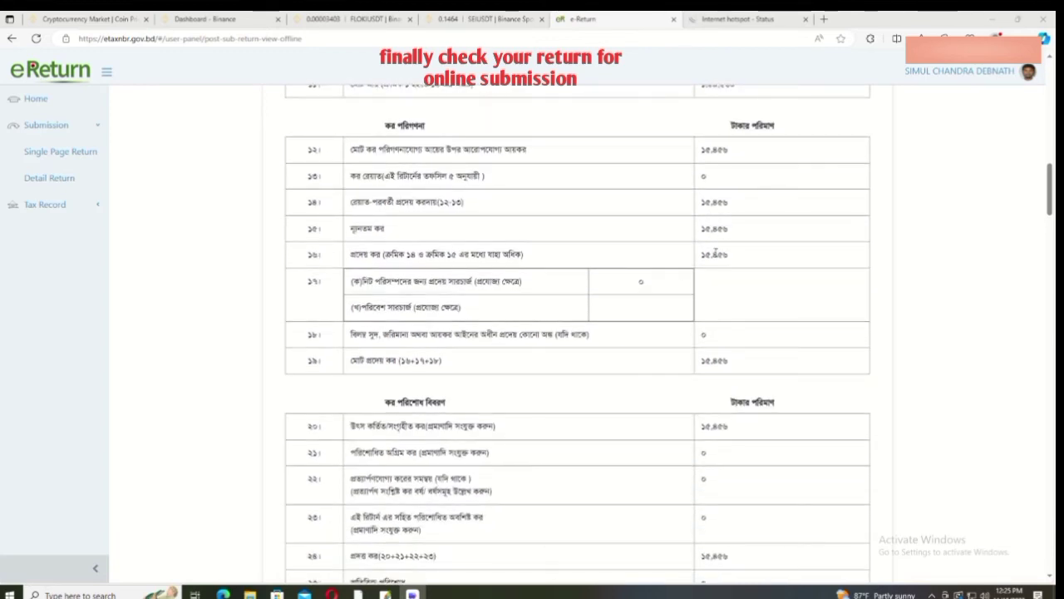
scroll(720, 254, down, 1)
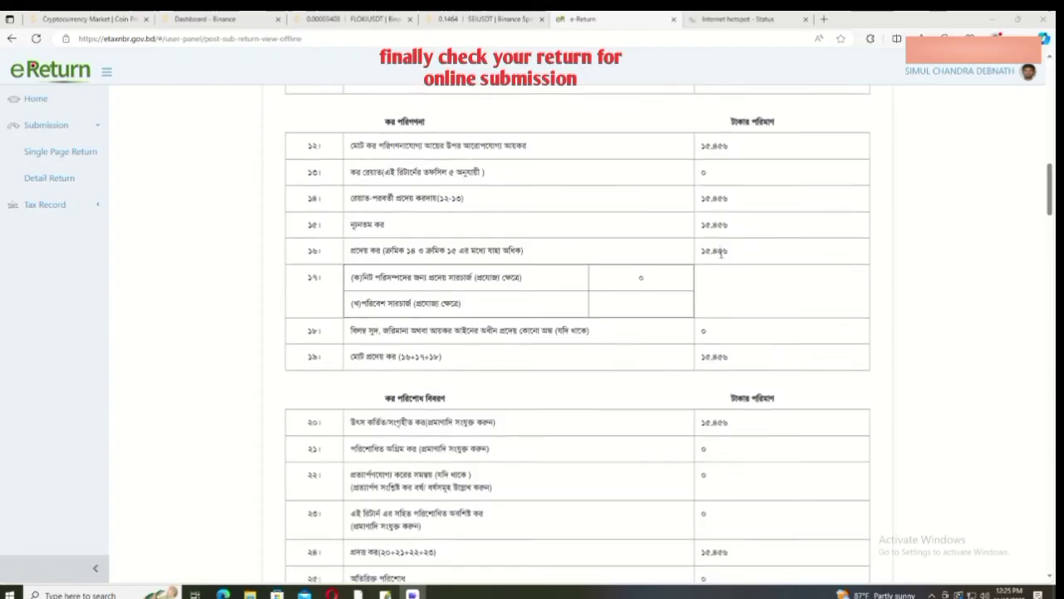
scroll(720, 255, down, 1)
scroll(766, 277, down, 2)
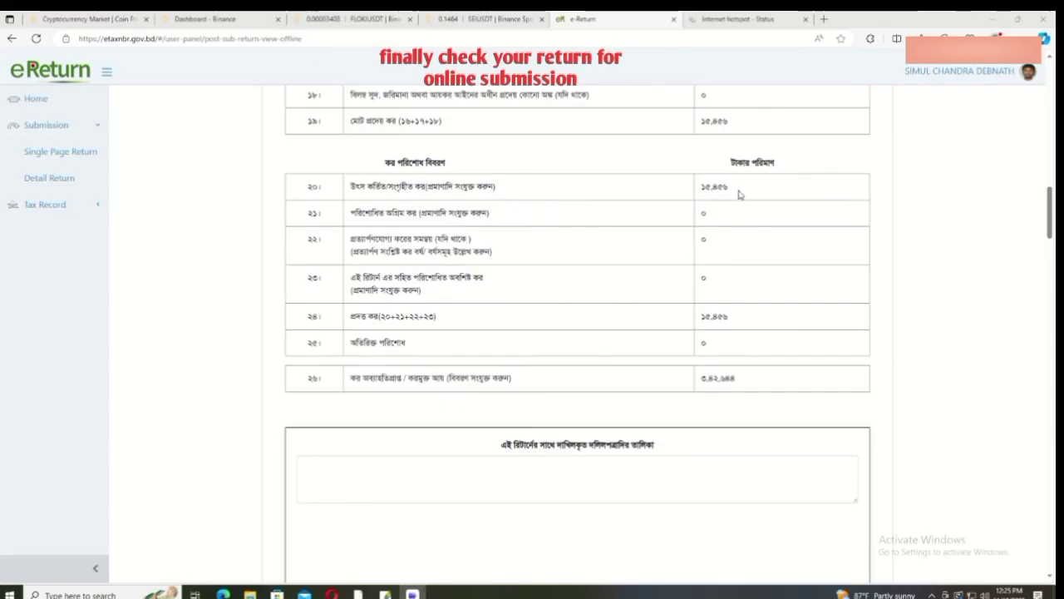
scroll(737, 192, down, 2)
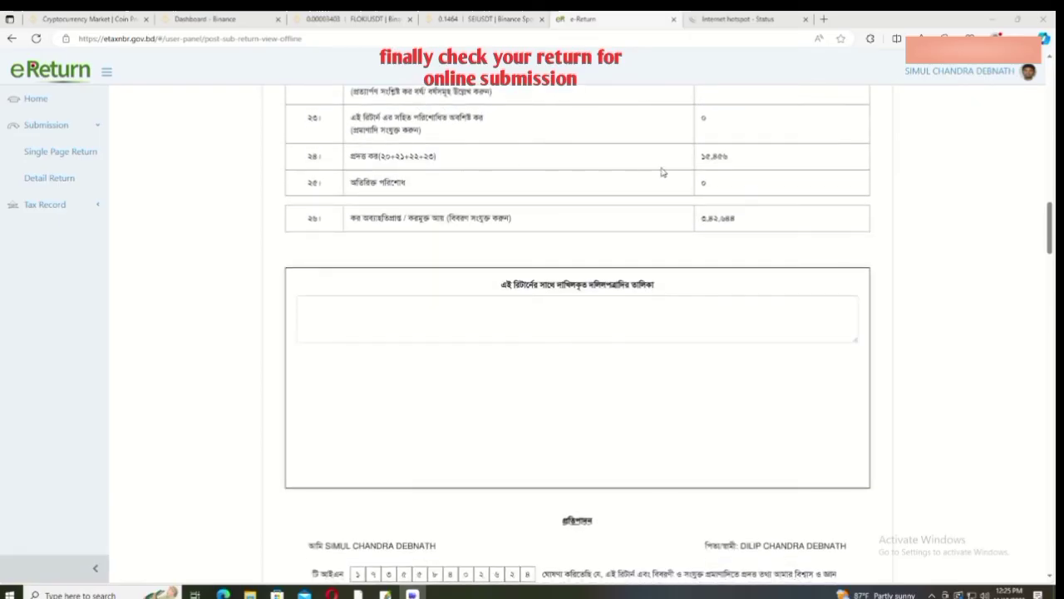
scroll(705, 170, down, 1)
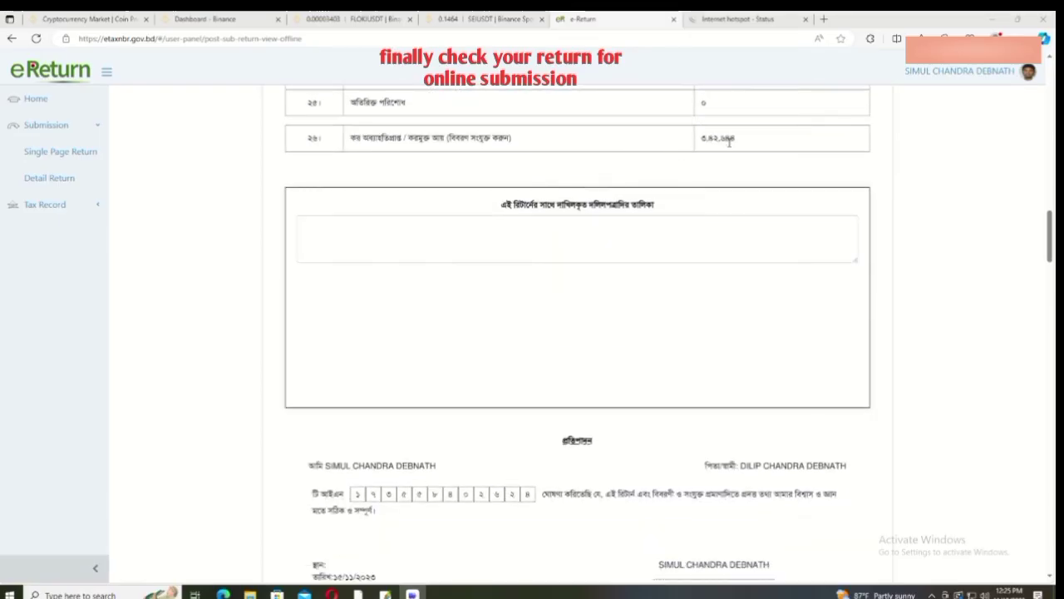
scroll(730, 139, down, 3)
scroll(732, 140, down, 3)
scroll(733, 139, down, 2)
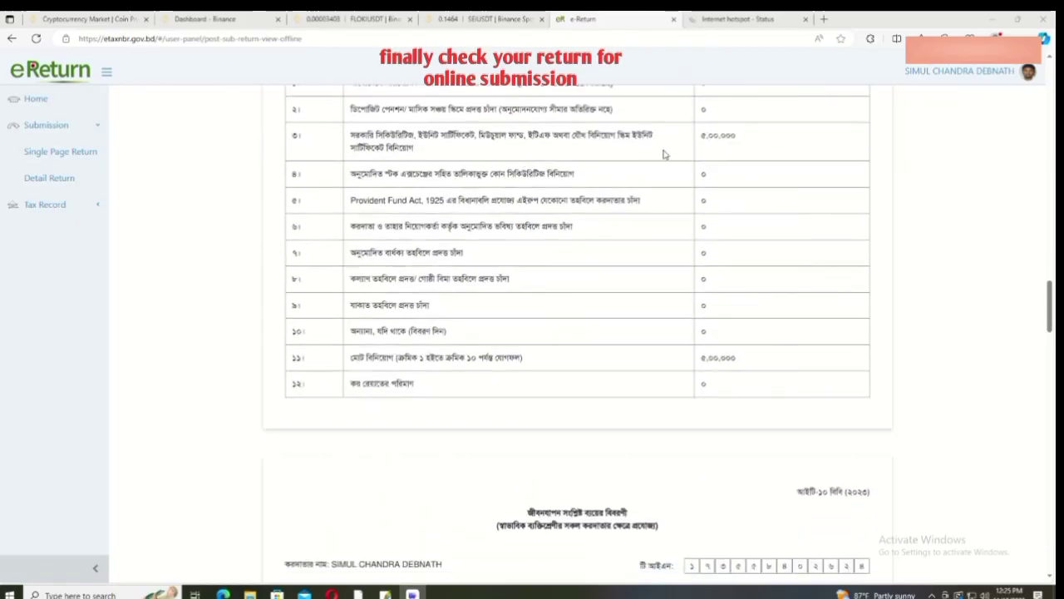
scroll(700, 176, down, 5)
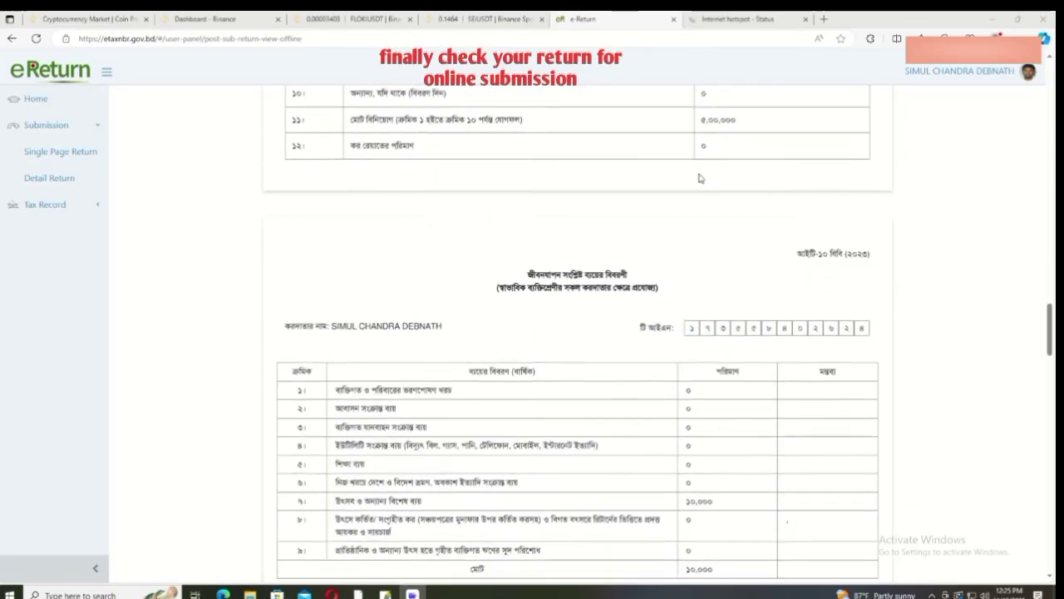
scroll(699, 178, down, 1)
scroll(697, 259, down, 8)
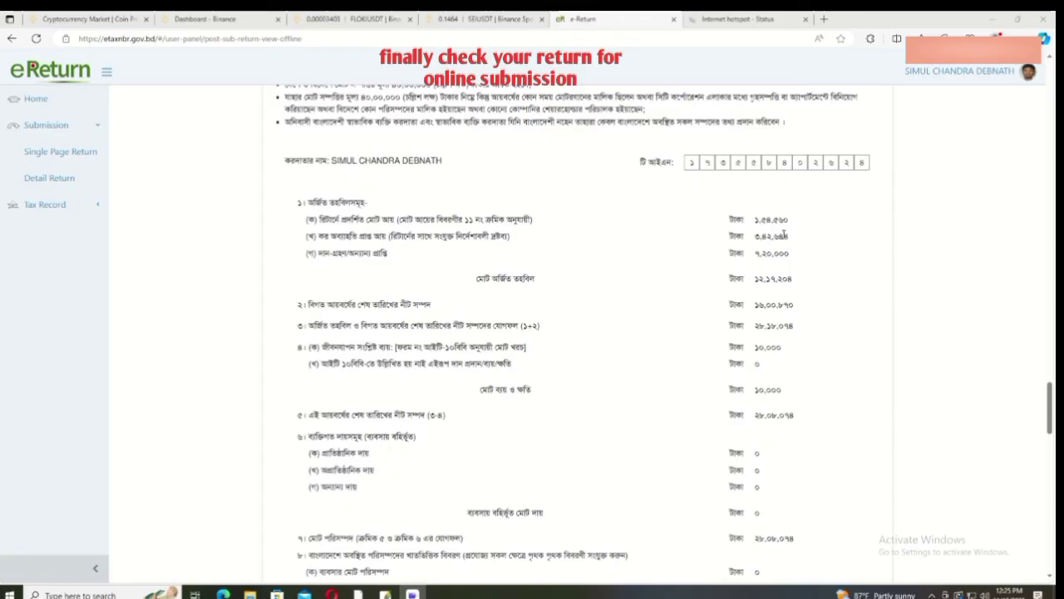
scroll(792, 240, down, 1)
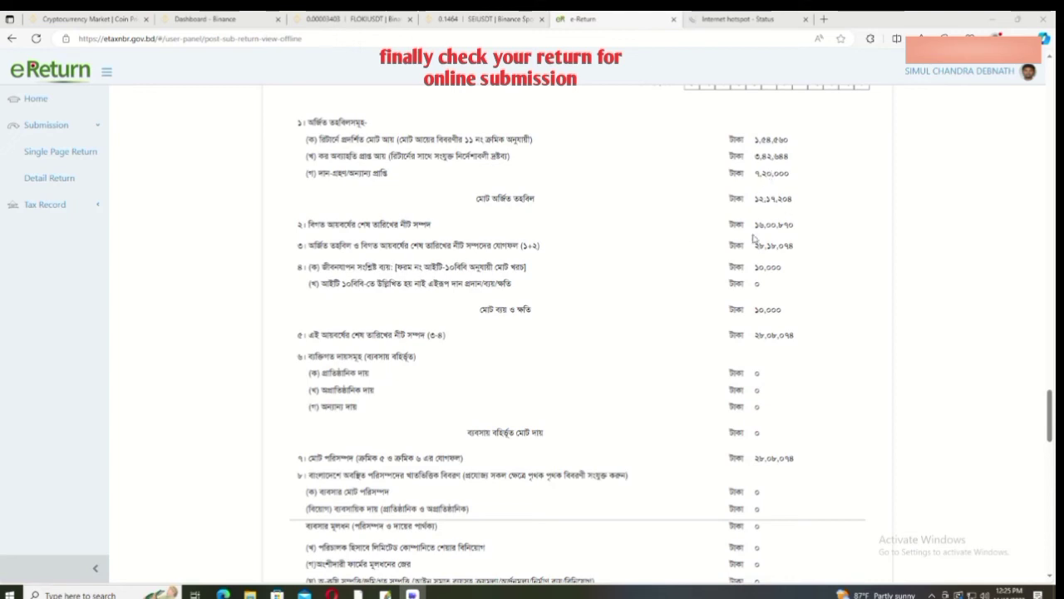
scroll(781, 237, down, 1)
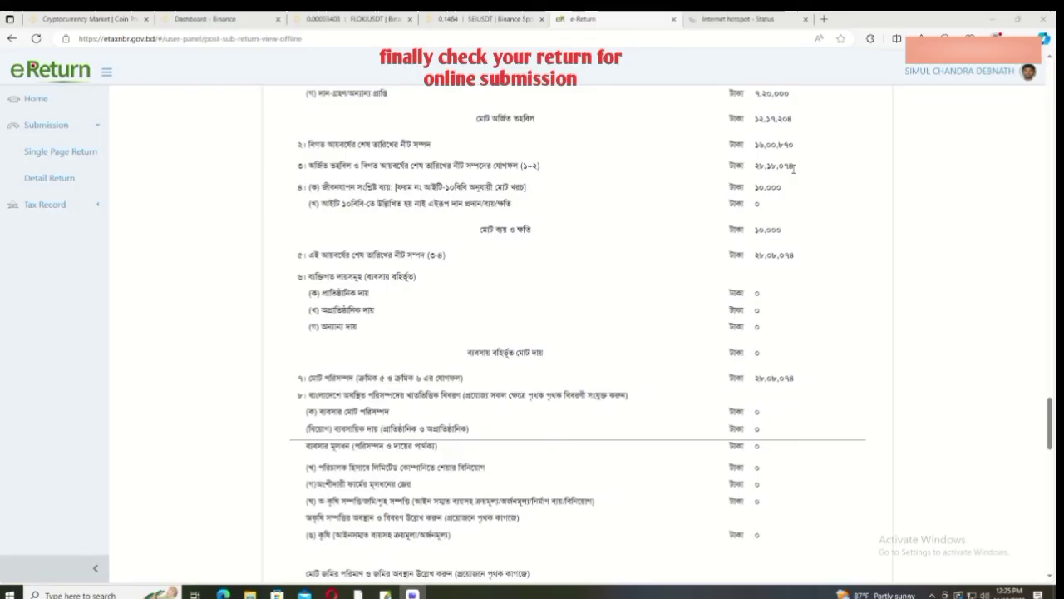
scroll(794, 168, down, 4)
scroll(793, 169, down, 2)
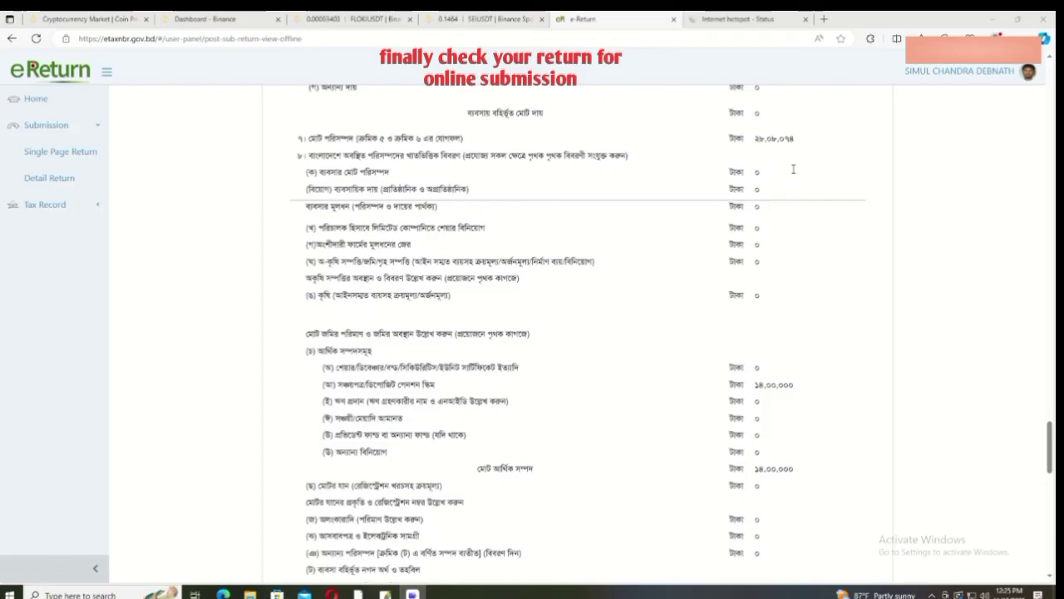
scroll(793, 169, down, 4)
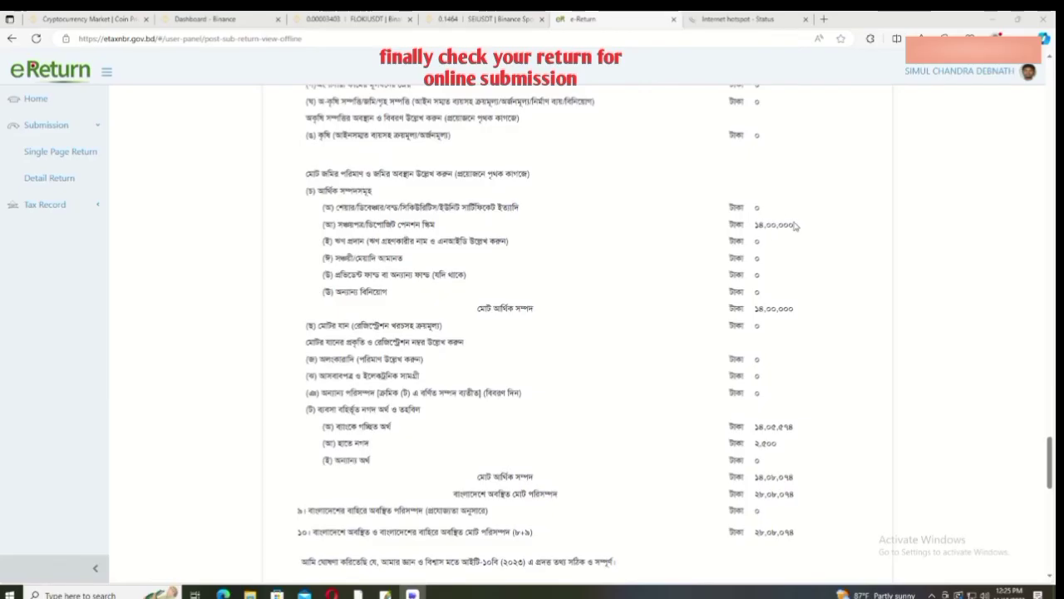
scroll(794, 225, down, 6)
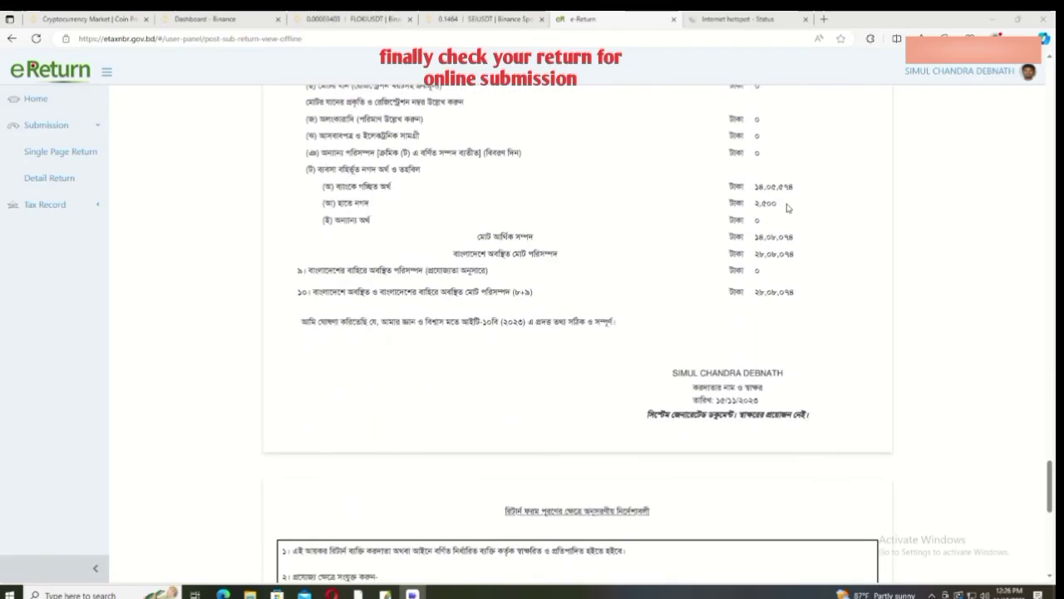
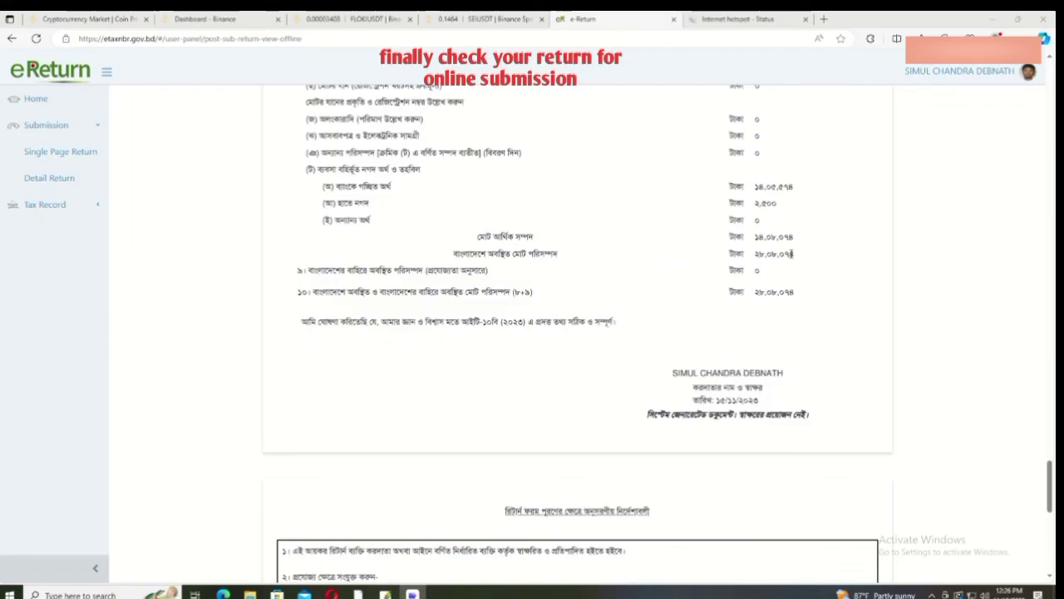
Step: Scroll to the end of the return preview, past the 28,08,074 total assets and instructions
scroll(798, 281, down, 7)
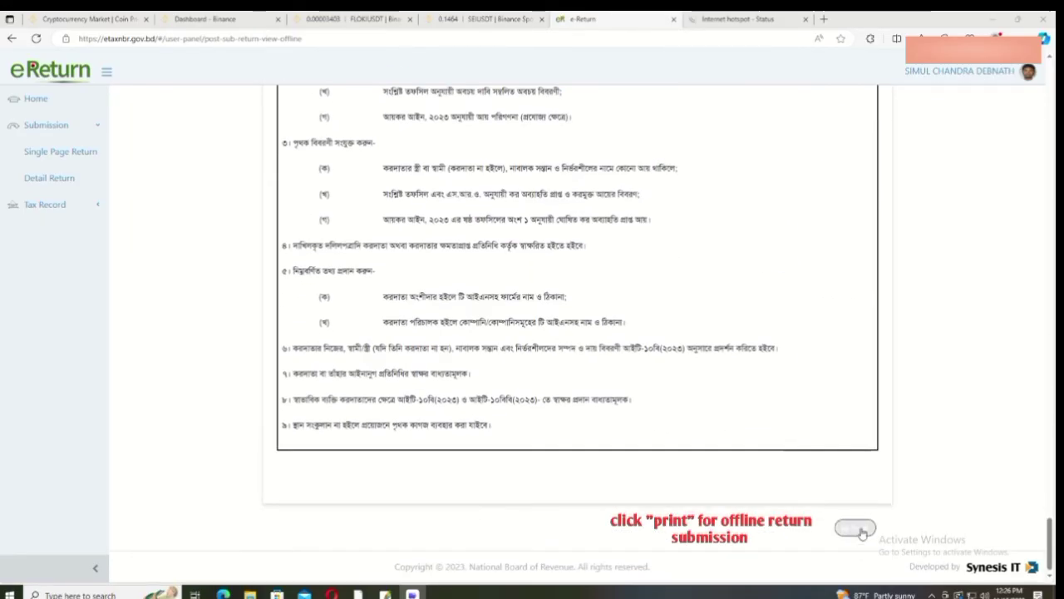
Step: Print the four-sheet offline return on the HP LaserJet, returning to the Tax & Payment page
click(860, 528)
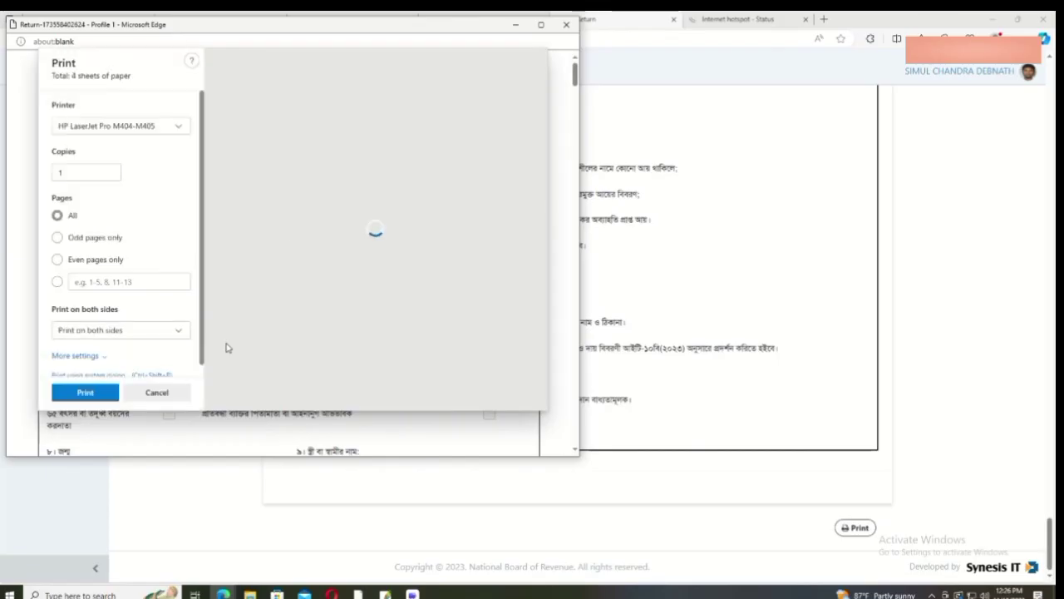
click(65, 396)
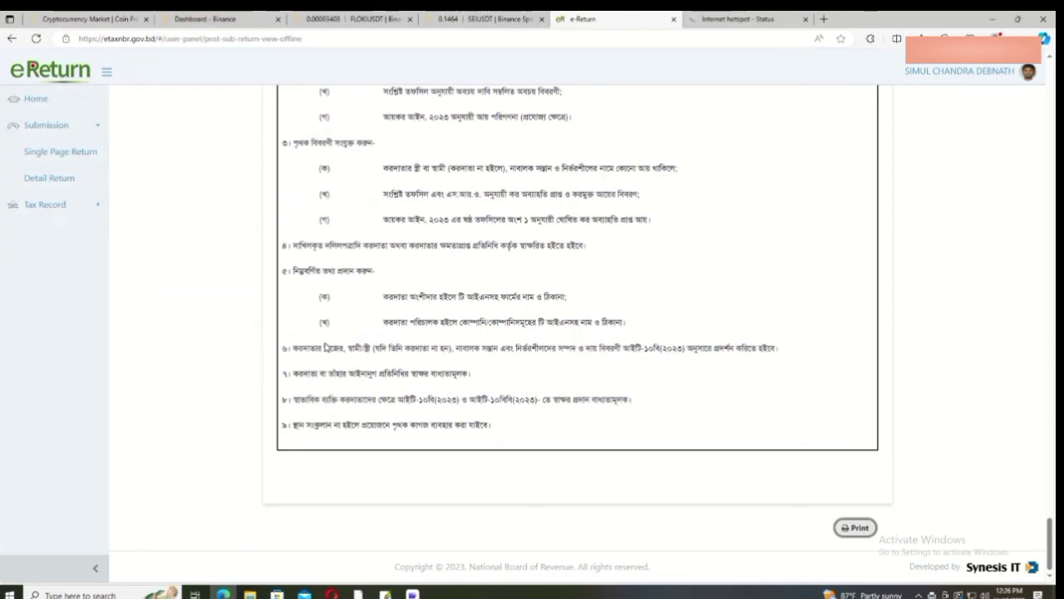
scroll(327, 347, up, 5)
scroll(327, 347, down, 5)
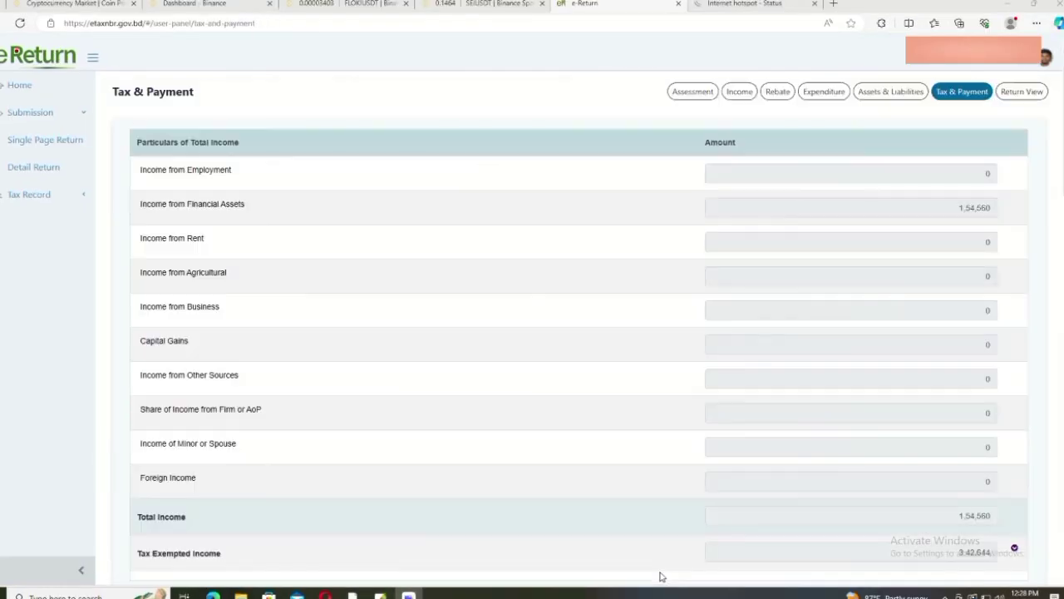
Step: Review the Tax & Payment page and proceed to the online return
scroll(865, 516, down, 20)
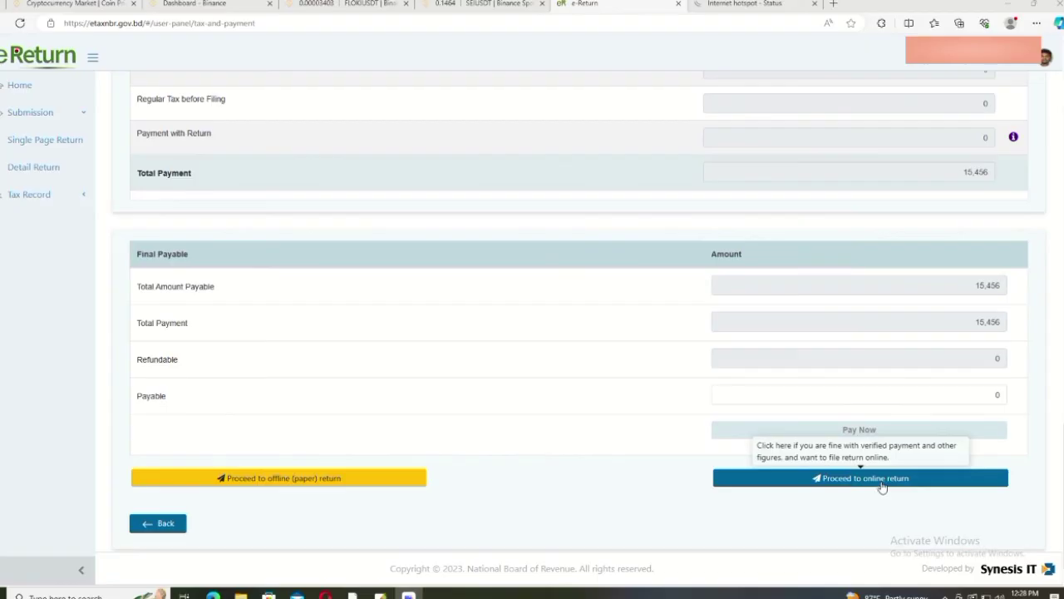
scroll(882, 486, up, 20)
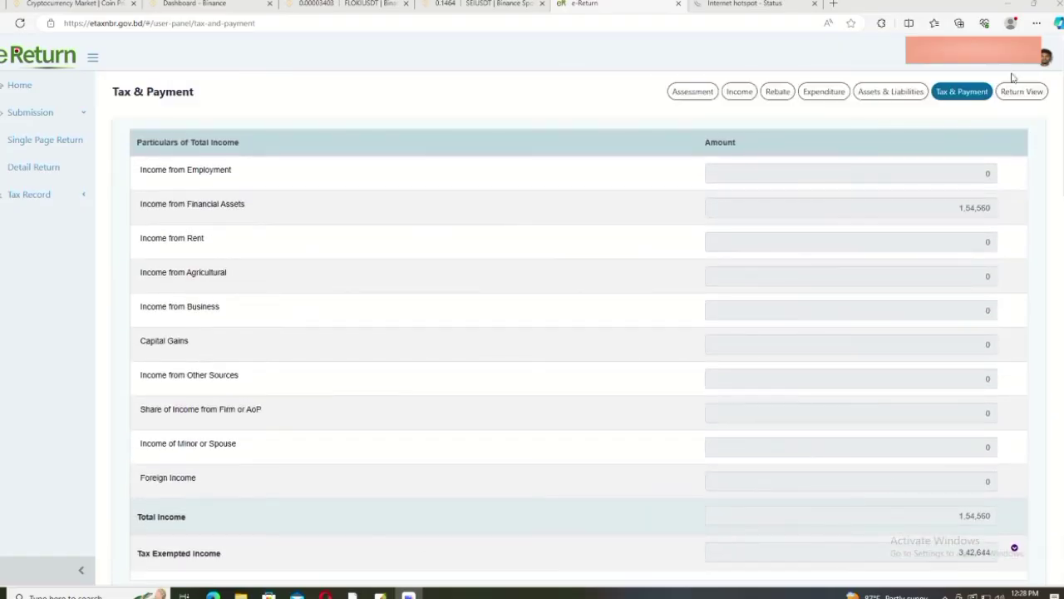
scroll(923, 413, down, 20)
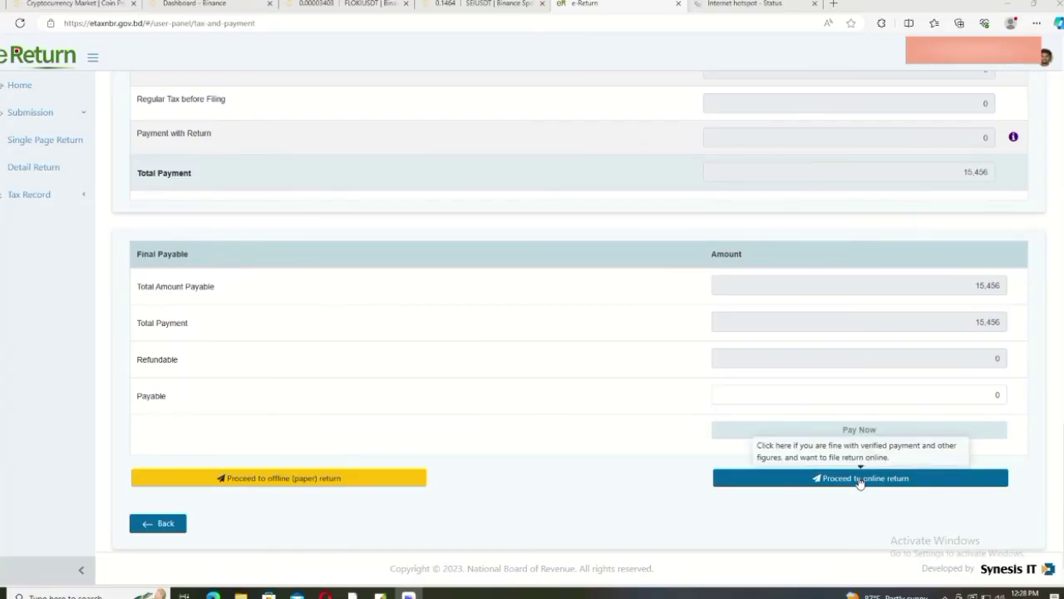
click(860, 481)
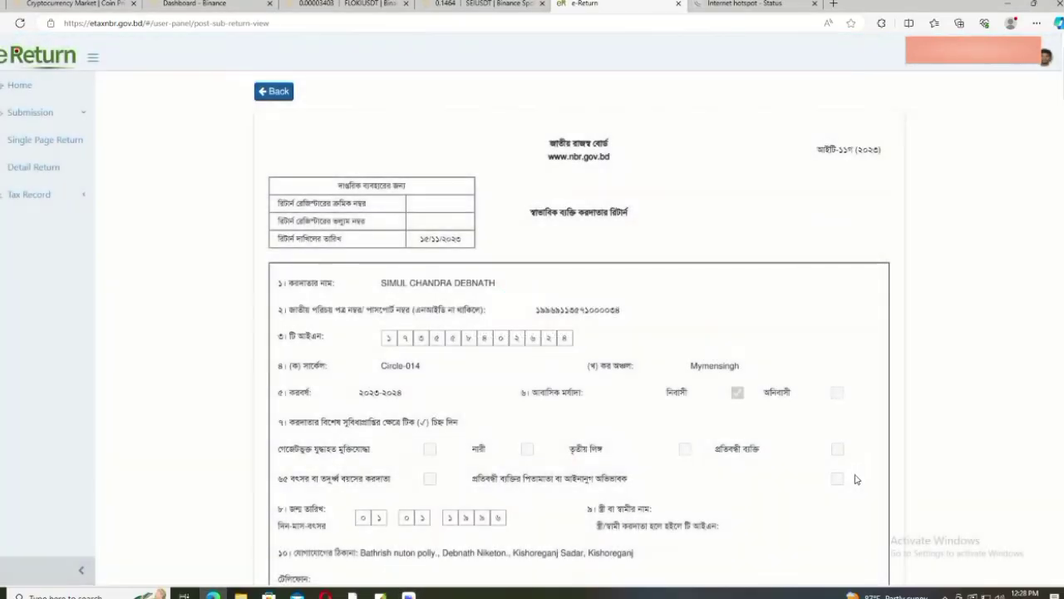
Step: Submit the return and confirm it, reaching the success page with a reference number
scroll(857, 475, down, 15)
scroll(857, 472, down, 15)
scroll(859, 474, down, 15)
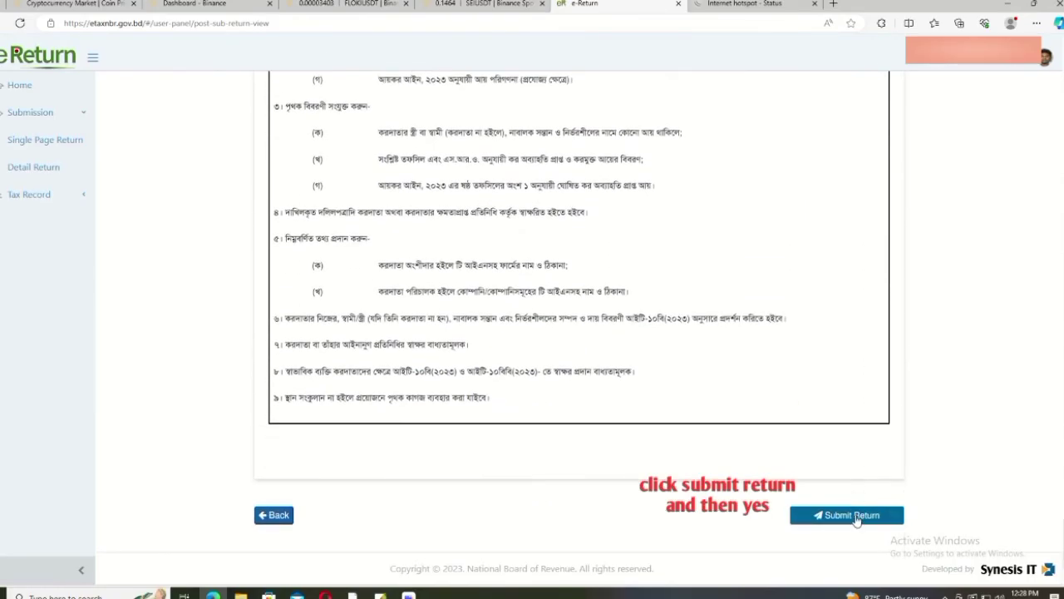
click(856, 516)
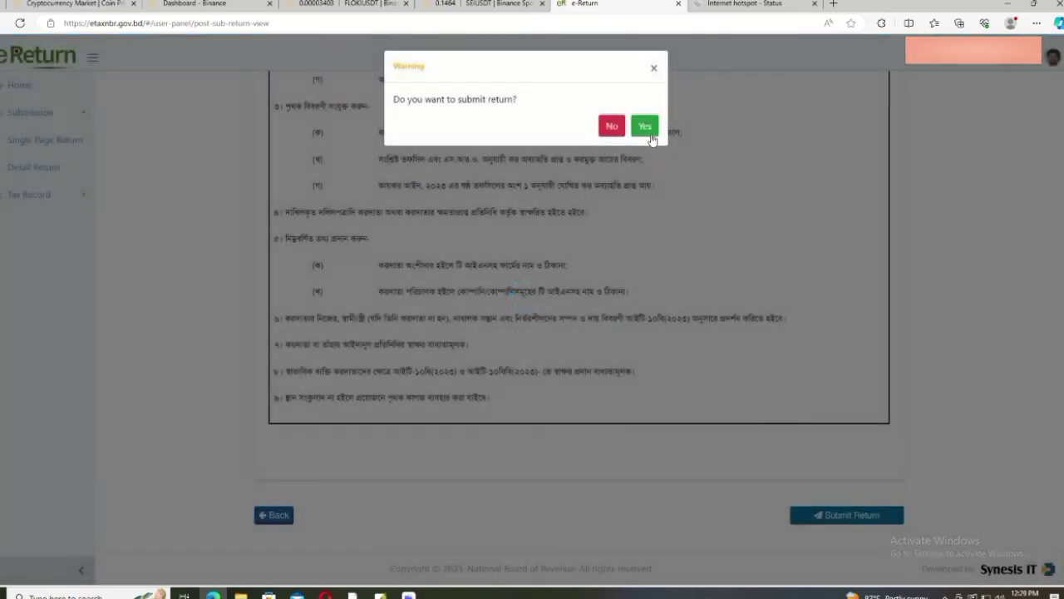
click(646, 127)
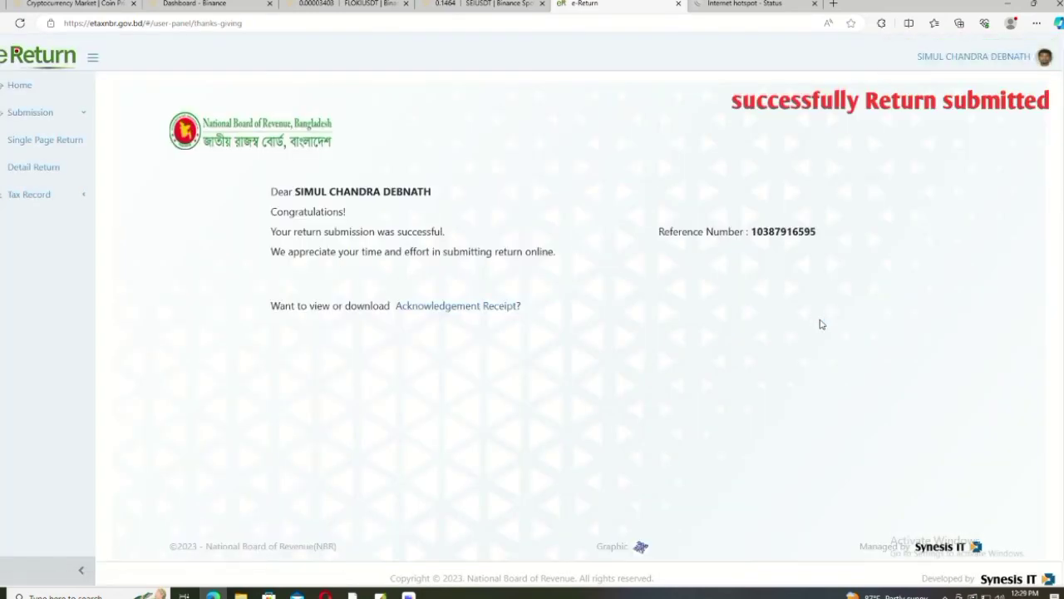
Step: Open and print the 2023-2024 acknowledgement receipt showing income 1,54,560 and tax paid 15,456
scroll(832, 310, down, 1)
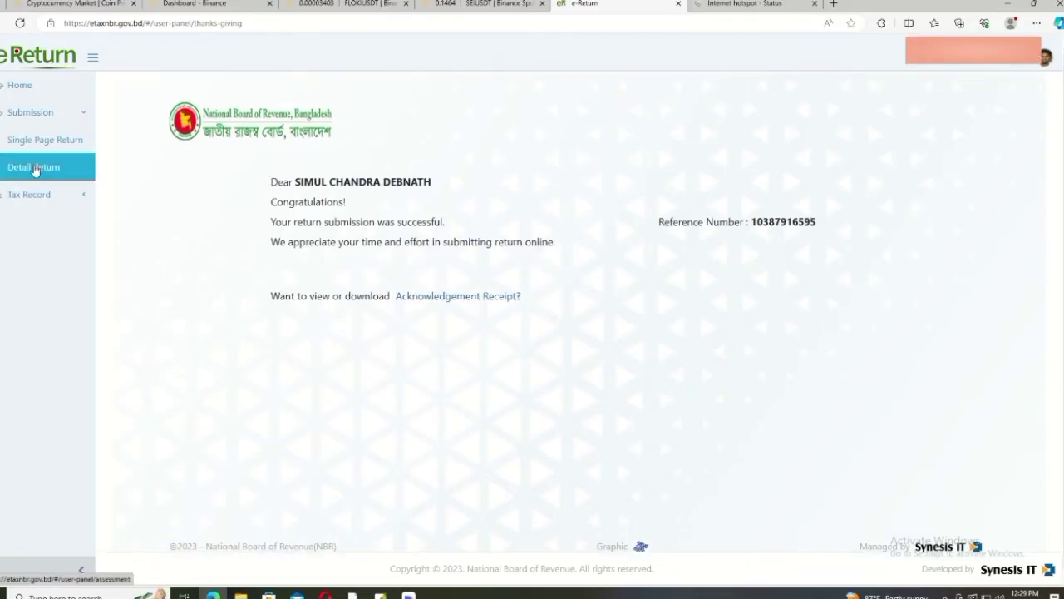
click(444, 296)
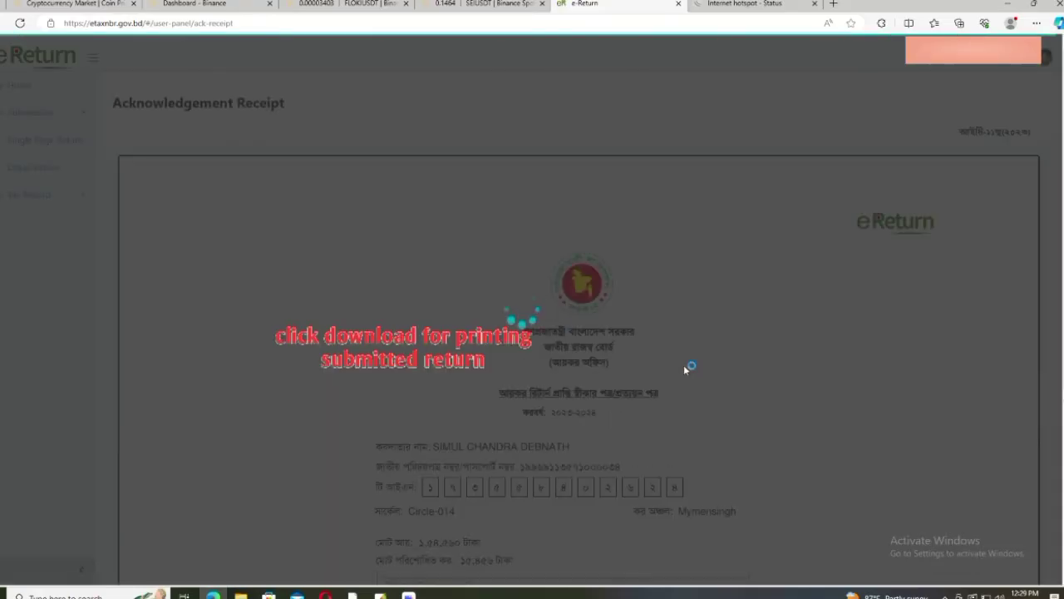
scroll(683, 364, down, 4)
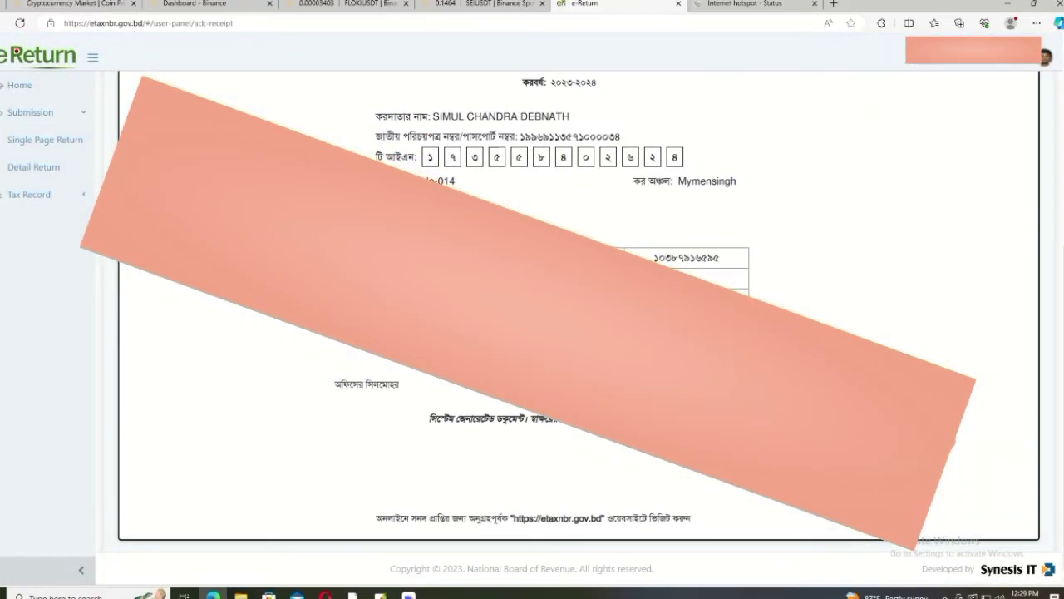
scroll(579, 308, up, 4)
scroll(578, 308, down, 4)
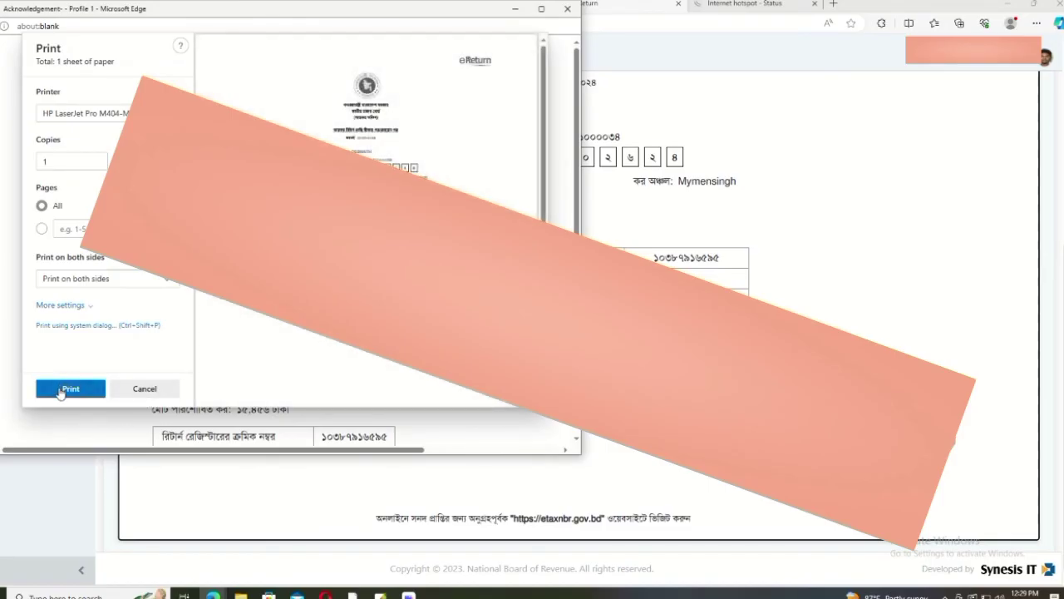
click(61, 392)
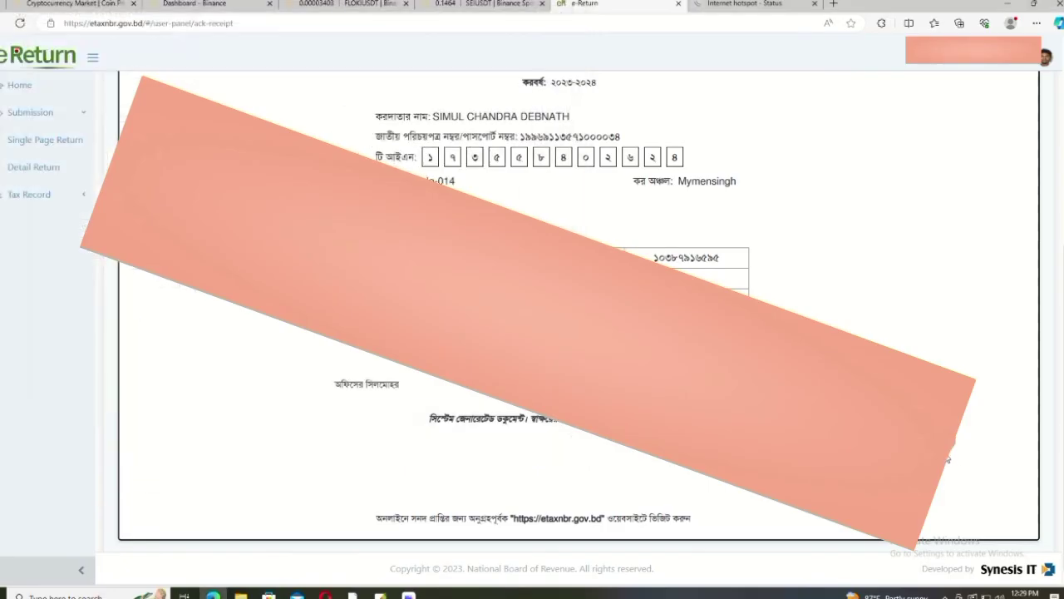
Step: Expand the Tax Record section in the sidebar to show its certificate pages
scroll(949, 451, up, 4)
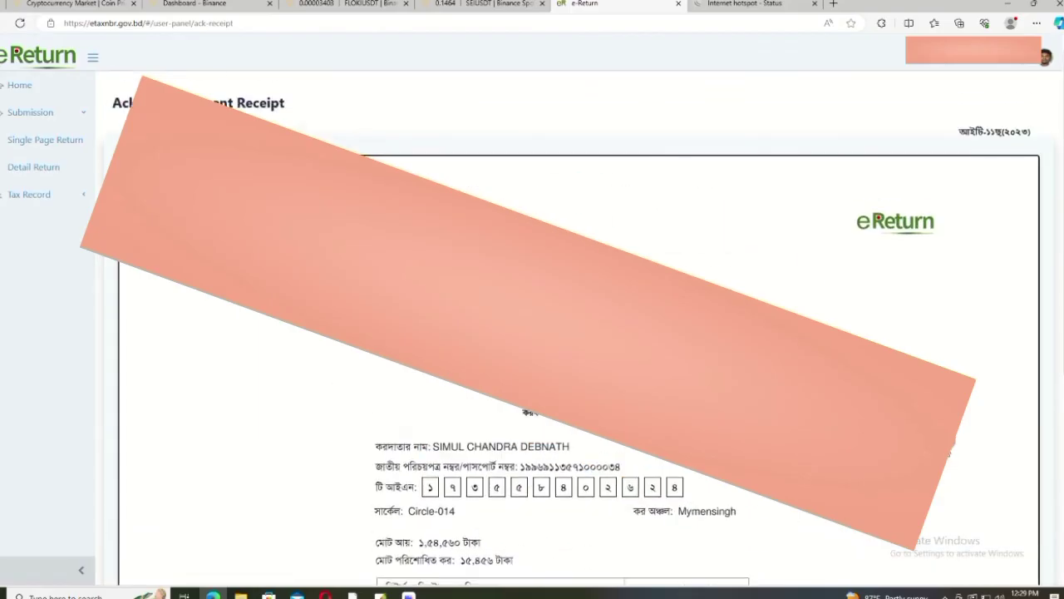
scroll(949, 451, down, 4)
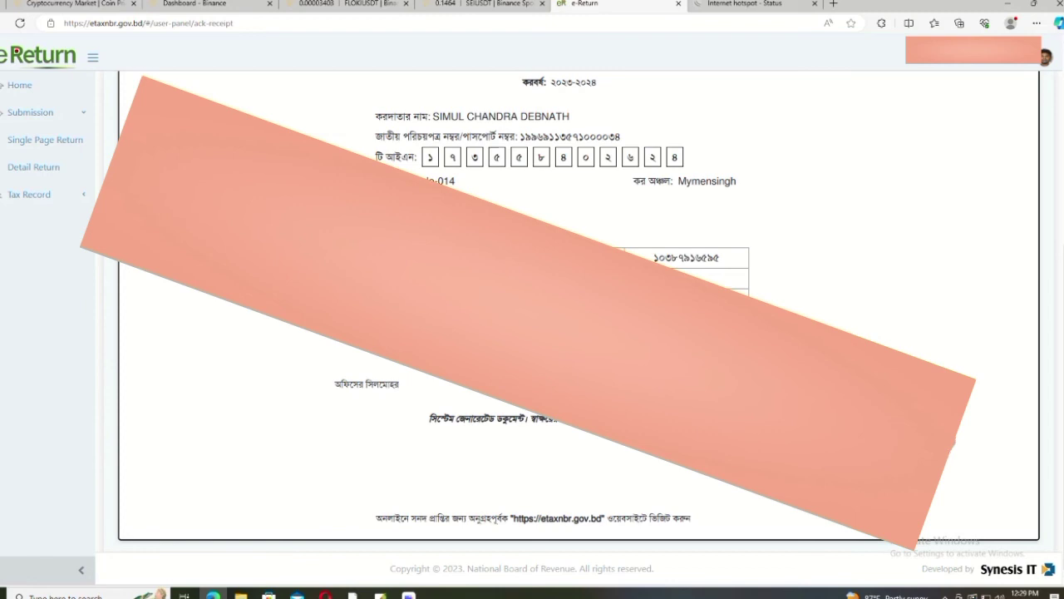
click(32, 195)
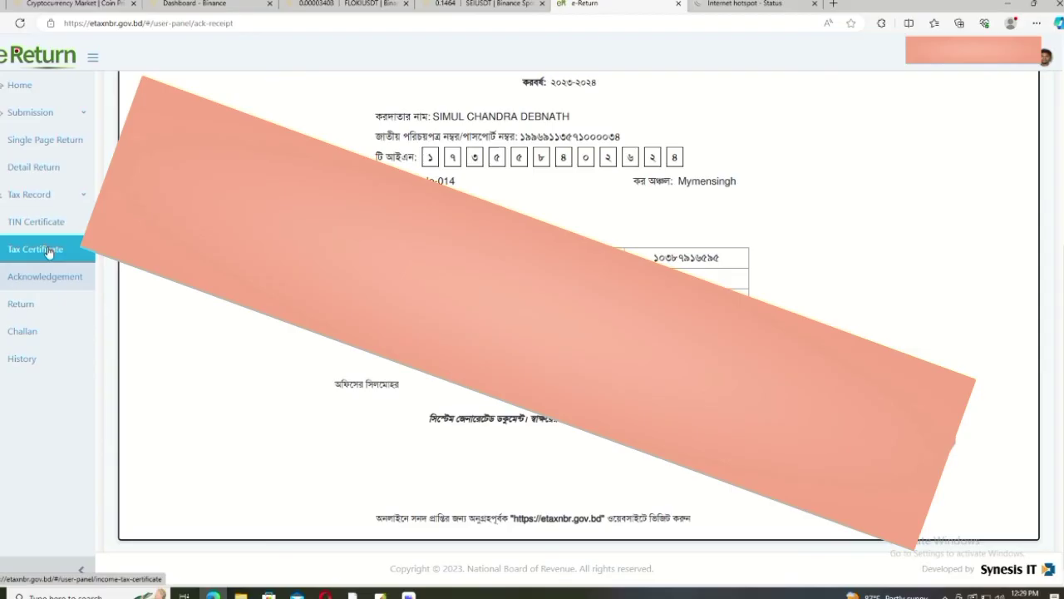
Step: Print the 2023-2024 income tax certificate with the Paid Tax figure included
click(48, 249)
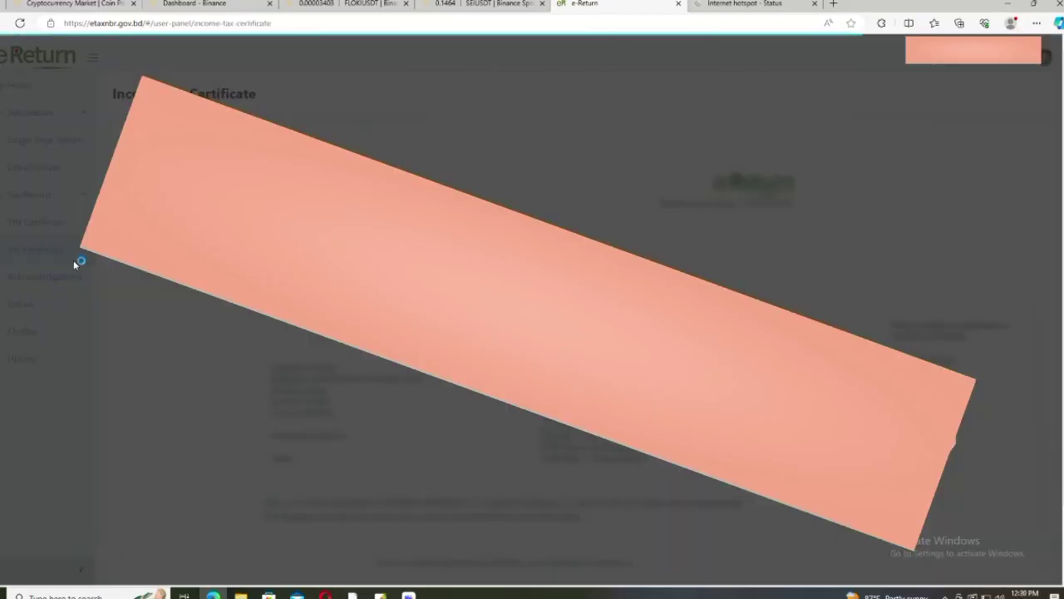
scroll(574, 332, down, 1)
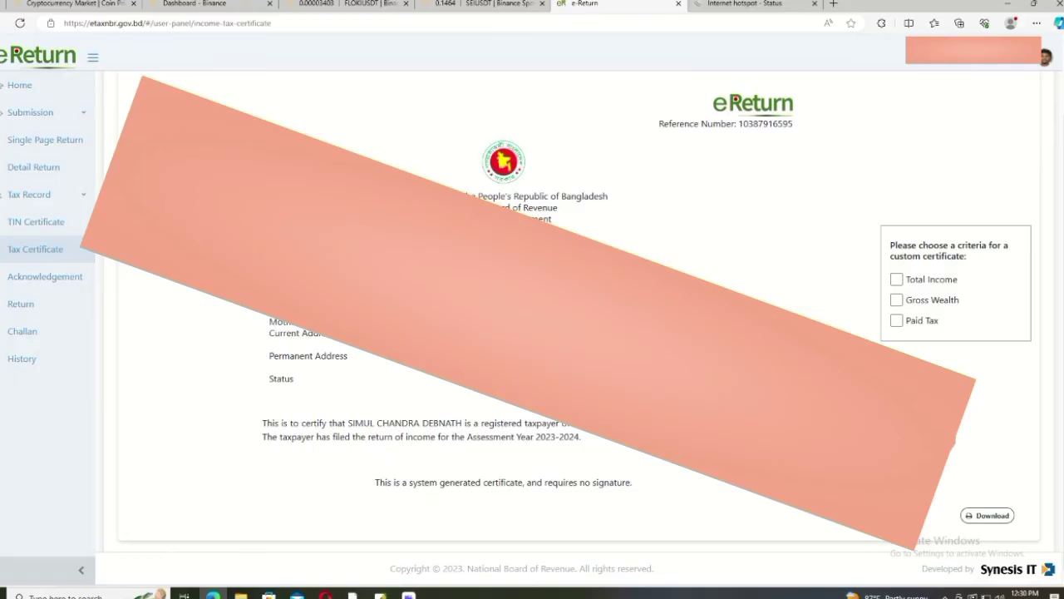
scroll(573, 333, up, 1)
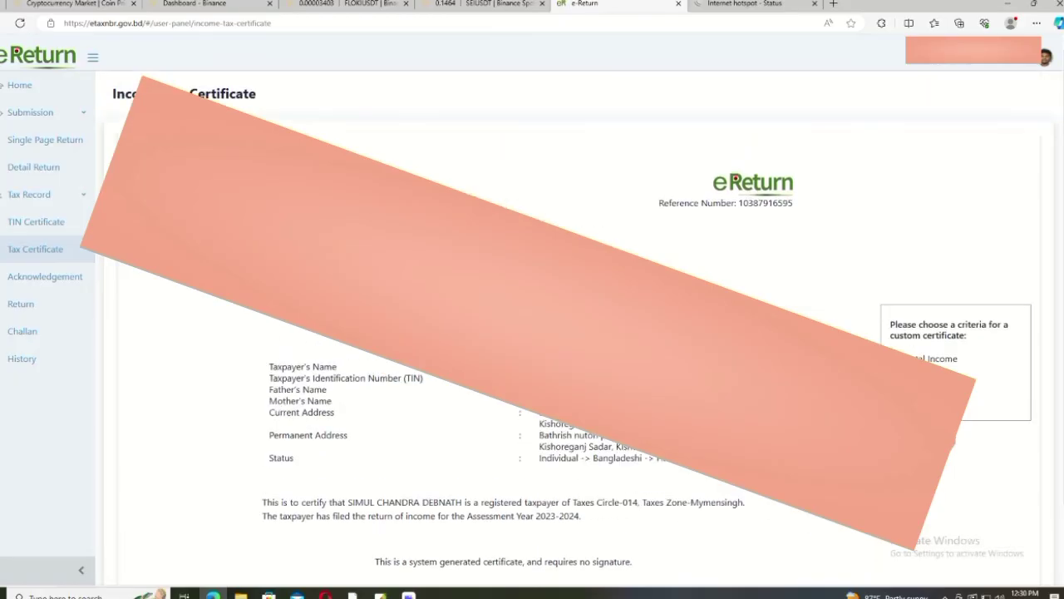
click(896, 399)
scroll(896, 399, down, 1)
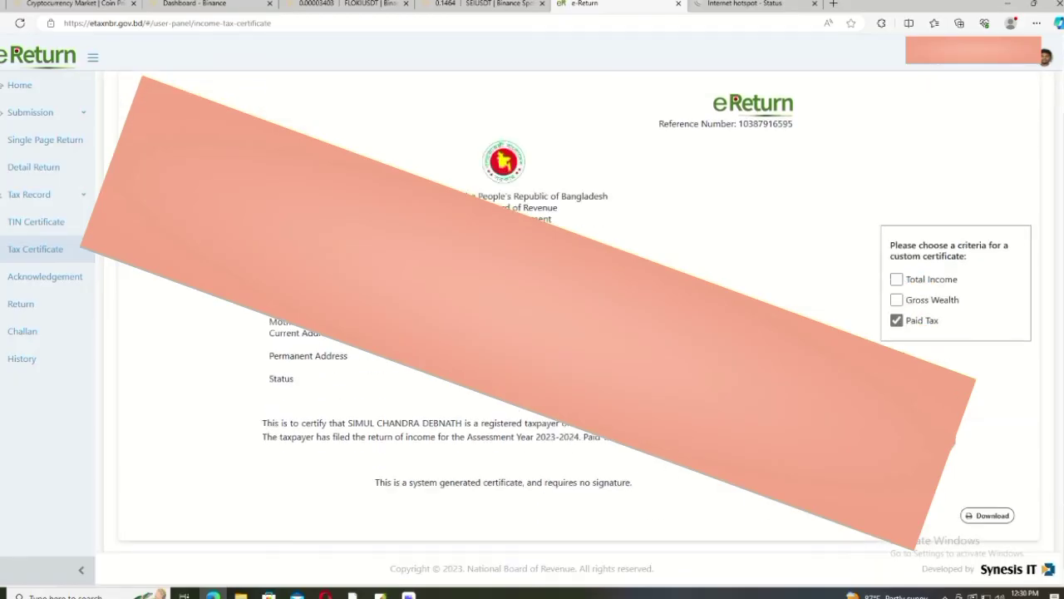
click(987, 516)
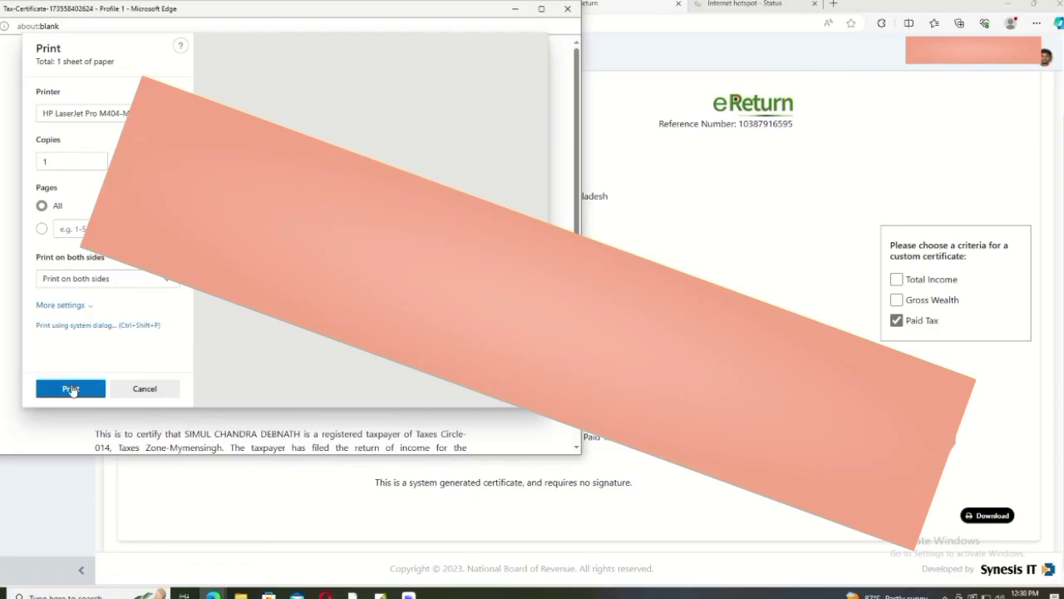
click(71, 388)
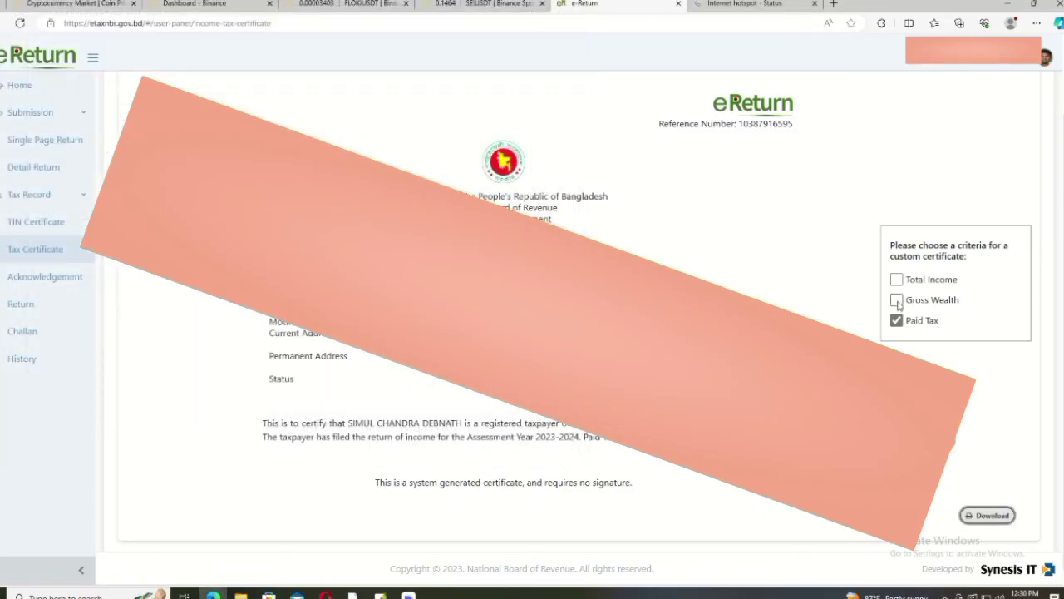
Step: Print the certificate again with Gross Wealth added, then with Total Income added too
click(896, 301)
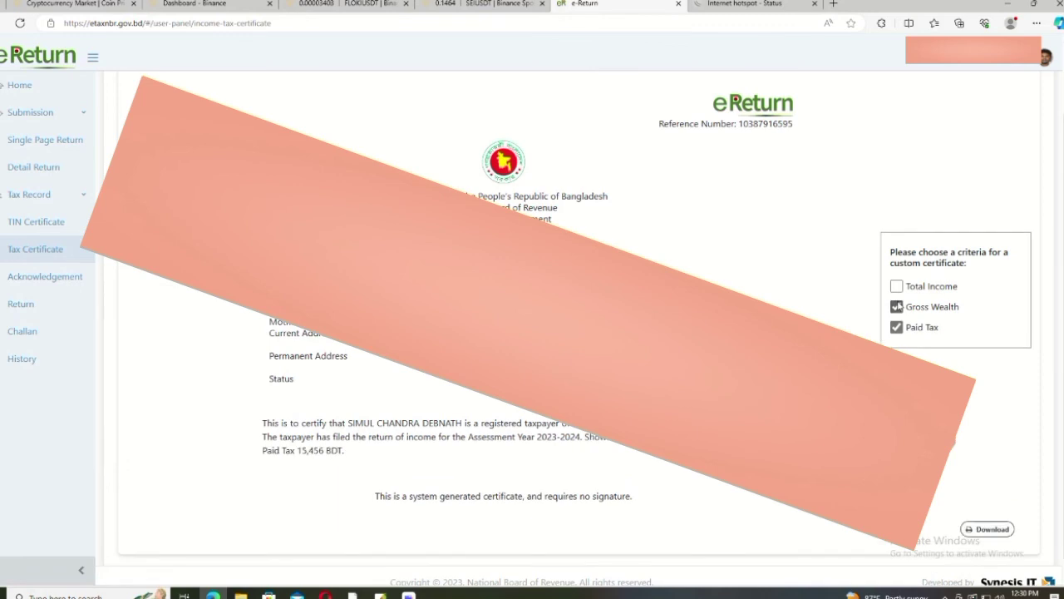
click(990, 530)
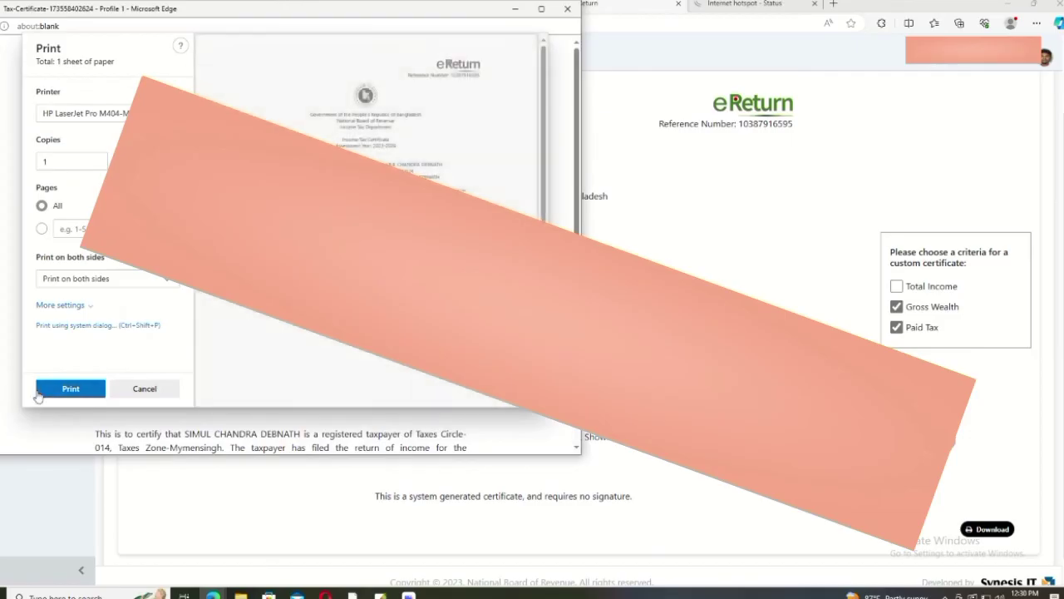
click(69, 390)
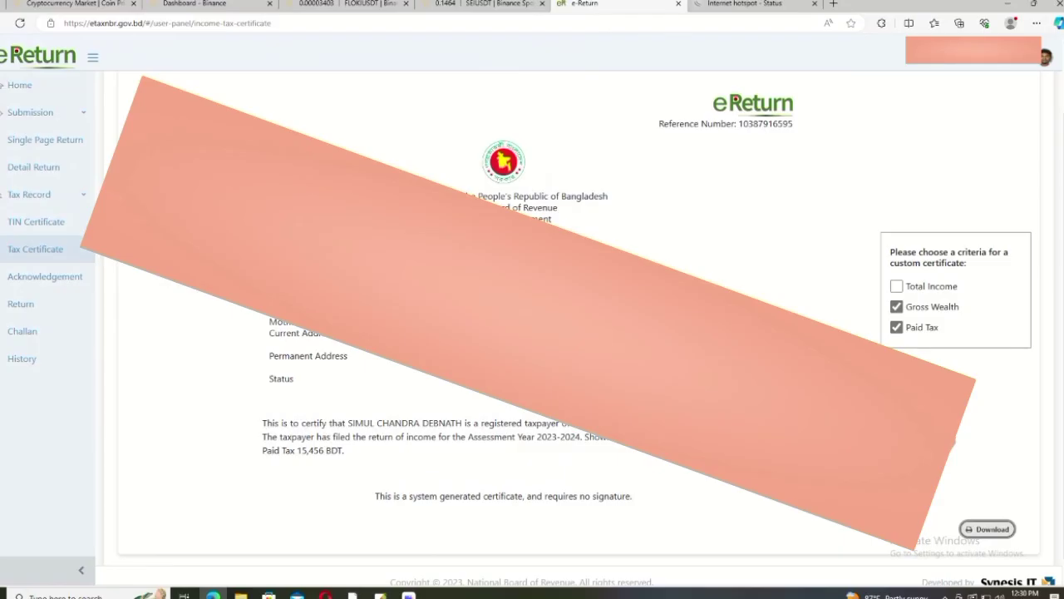
click(896, 286)
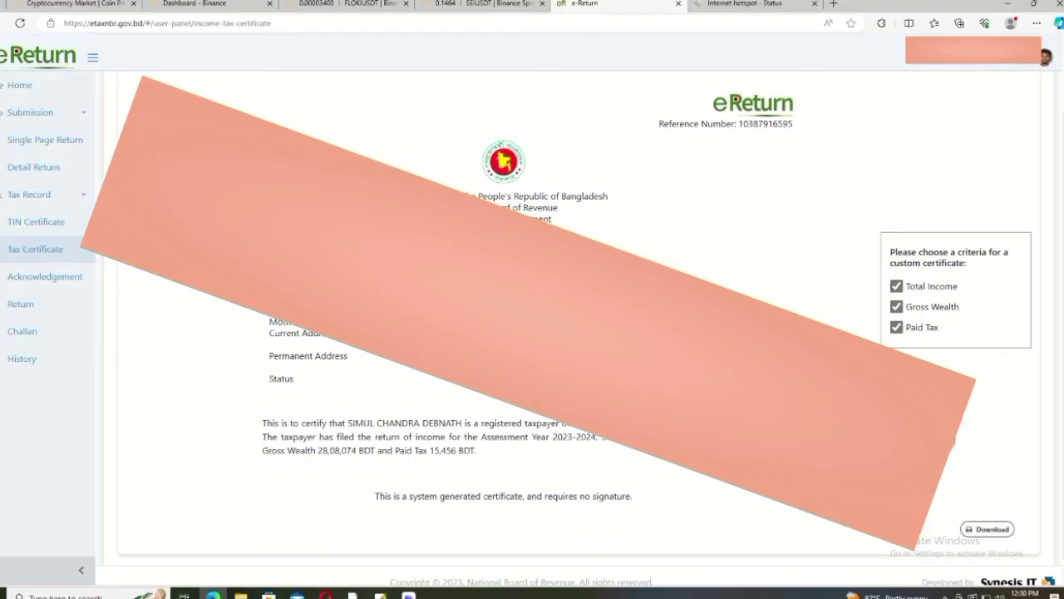
click(994, 530)
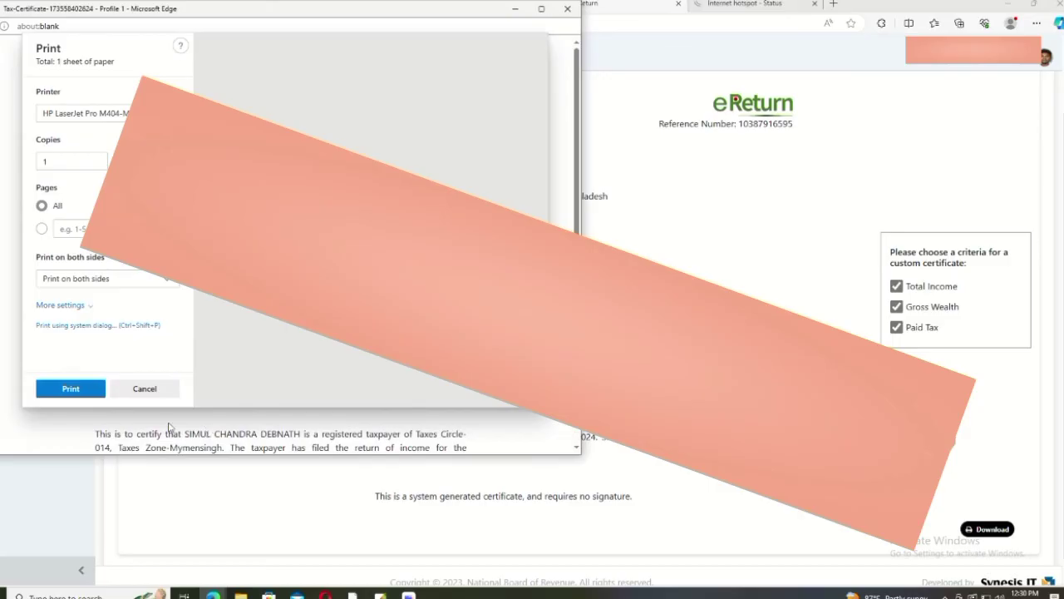
click(41, 396)
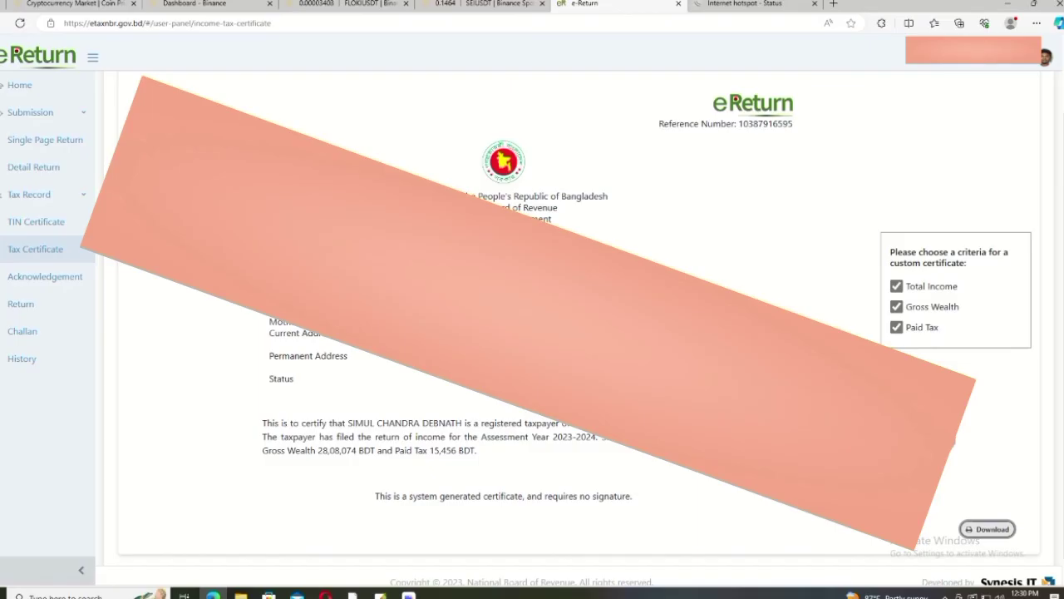
Step: Remove Paid Tax, Gross Wealth and Total Income, and print a plain certificate
scroll(533, 316, down, 1)
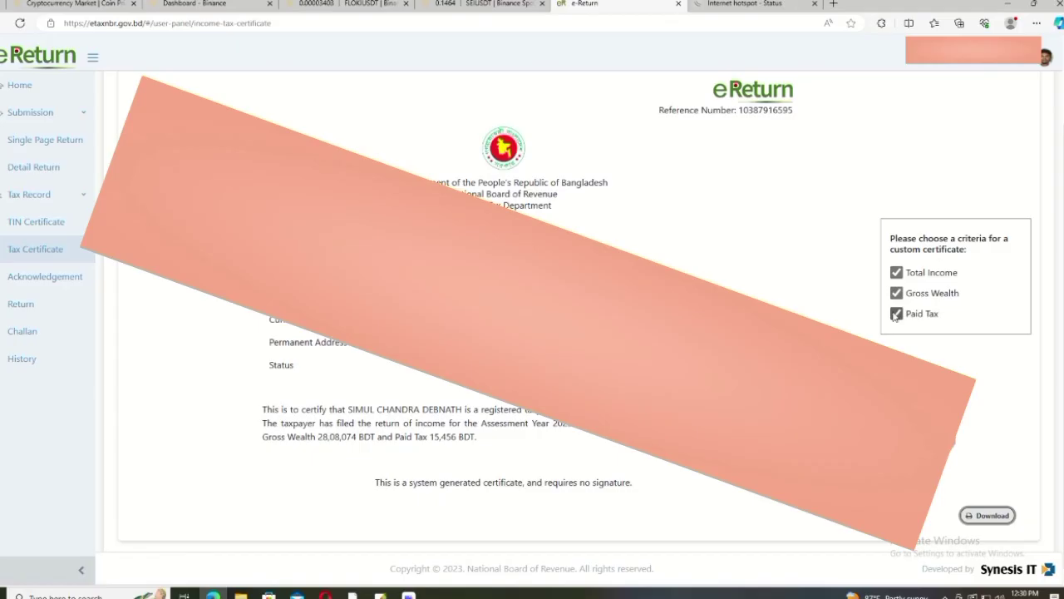
click(896, 314)
click(896, 293)
click(896, 279)
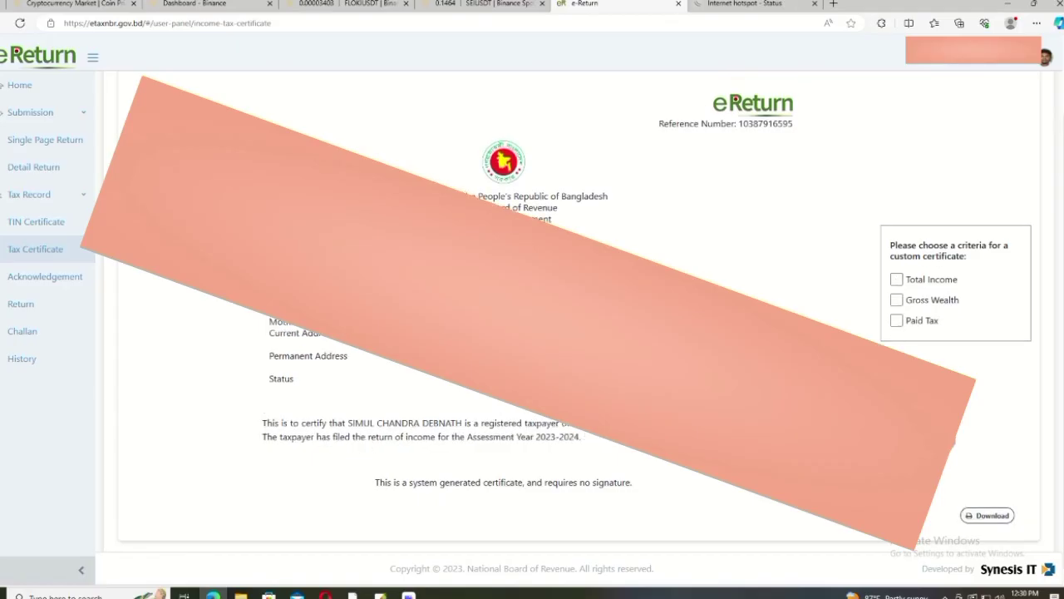
click(988, 516)
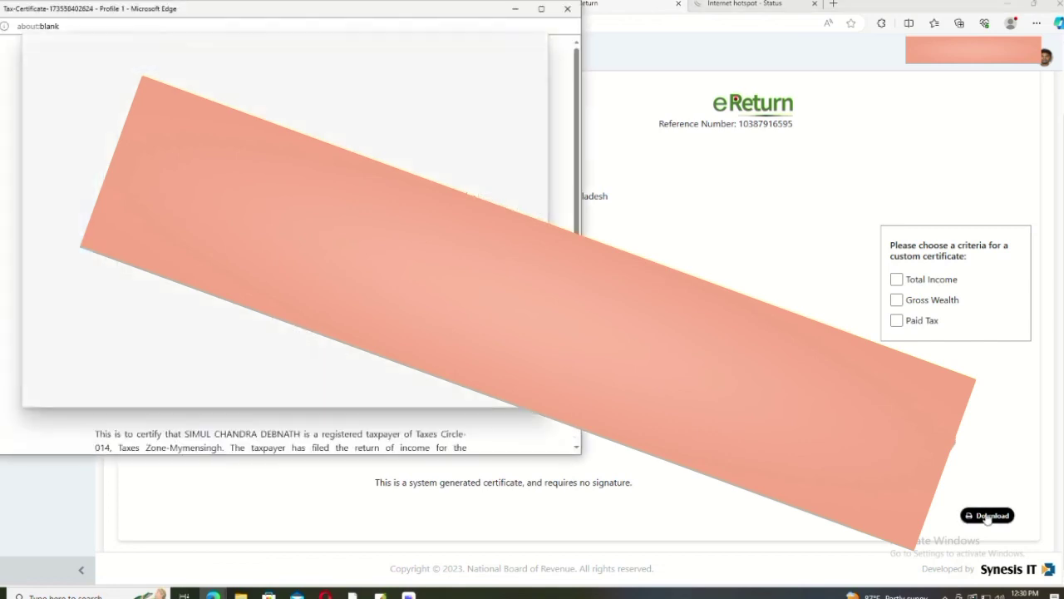
click(73, 389)
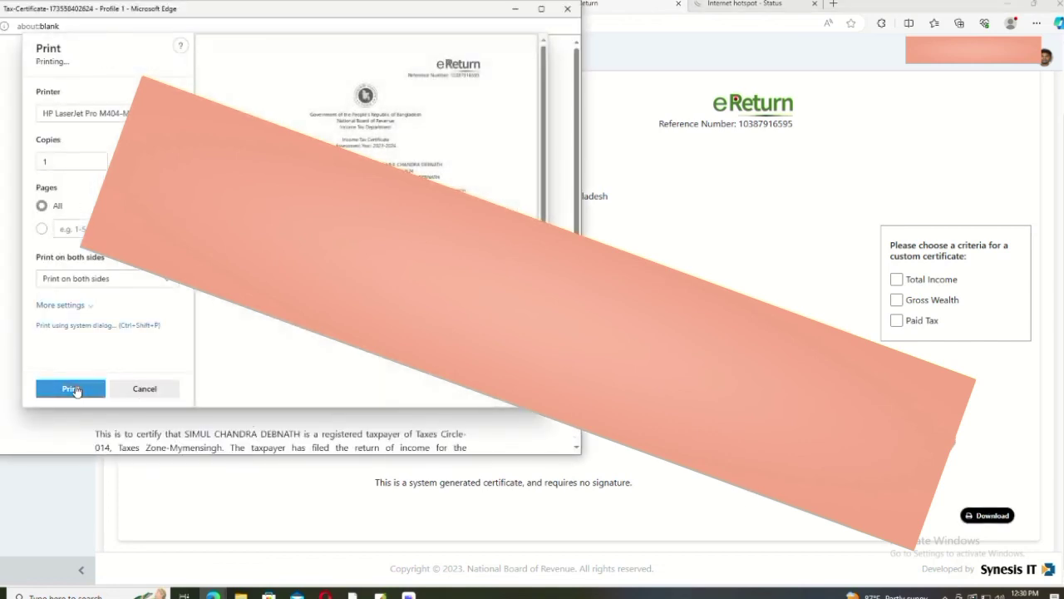